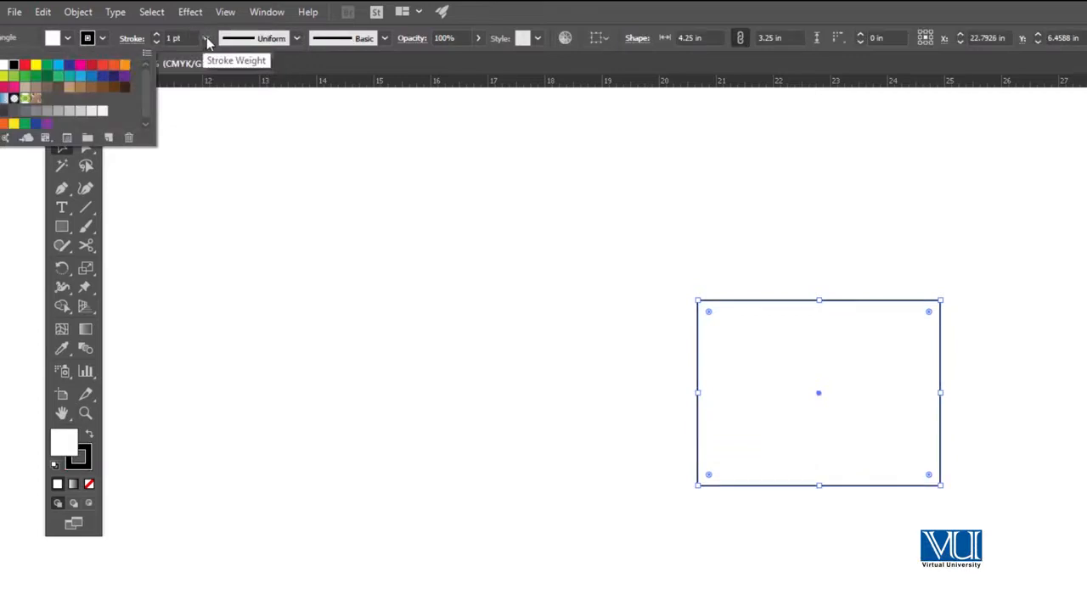
- Set the selected 4.25 × 3.25 in rectangle's stroke weight to 0.75 pt, then deselect it
{"action": "left_click", "coordinate": [209, 40]}
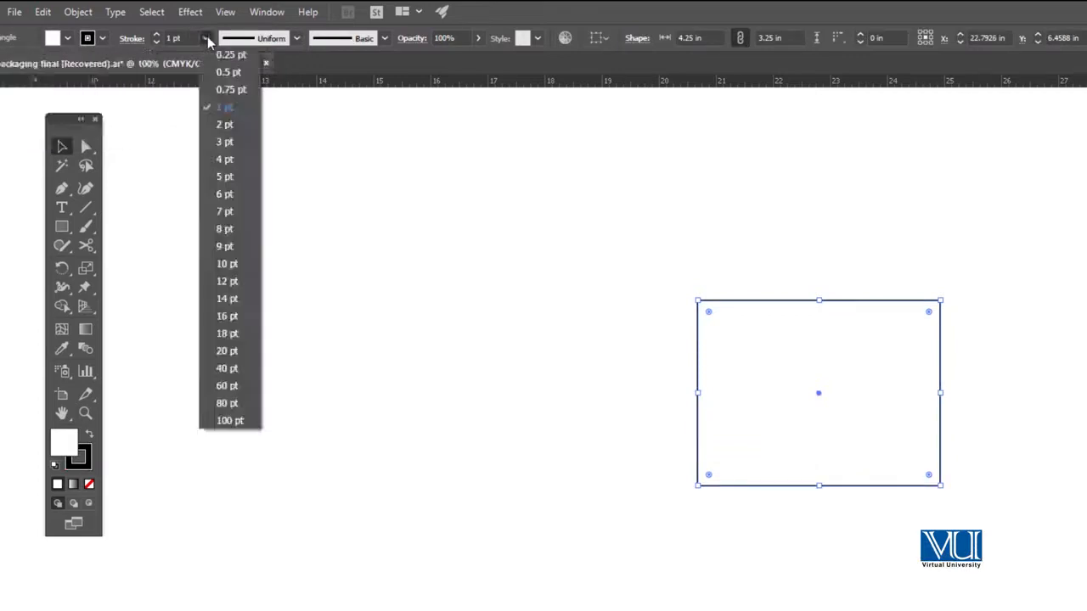
{"action": "left_click", "coordinate": [229, 90]}
{"action": "key", "text": "ctrl+shift+a"}
{"action": "key", "text": "z"}
{"action": "left_click", "coordinate": [767, 382]}
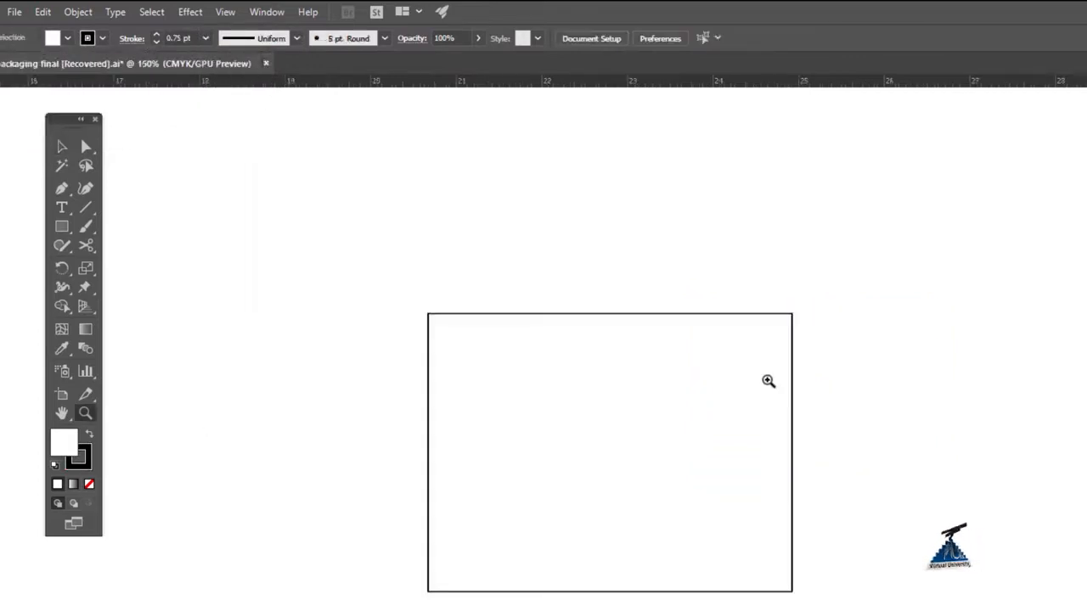
{"action": "left_click_drag", "start_coordinate": [641, 379], "coordinate": [658, 309]}
- Duplicate the 4.25 × 3.25 in rectangle and place the copy directly above the original, vertically in line with it
{"action": "key", "text": "v"}
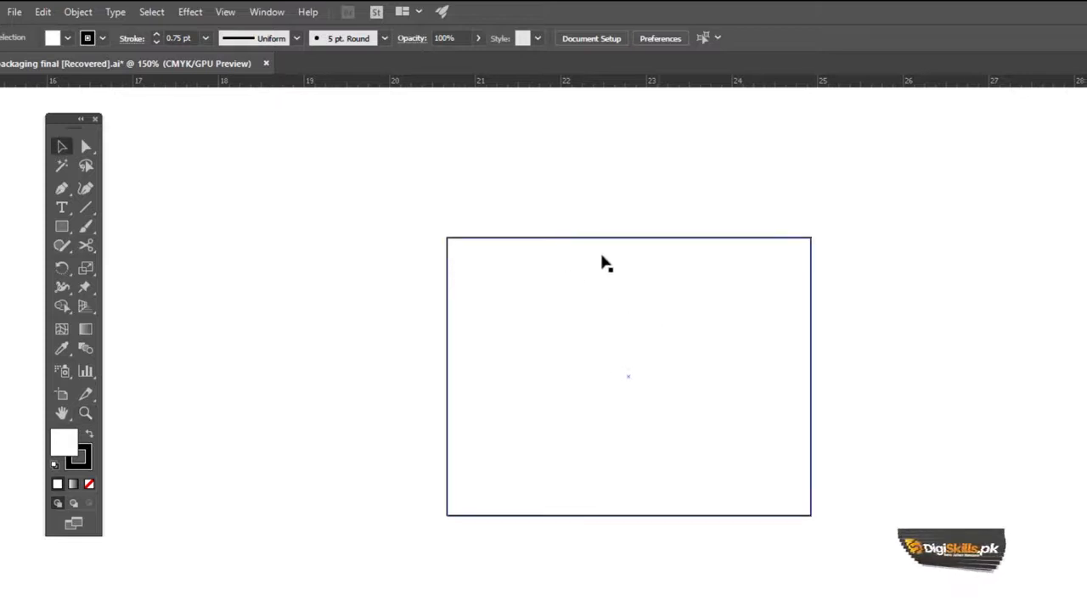
{"action": "left_click_drag", "start_coordinate": [722, 418], "coordinate": [916, 120]}
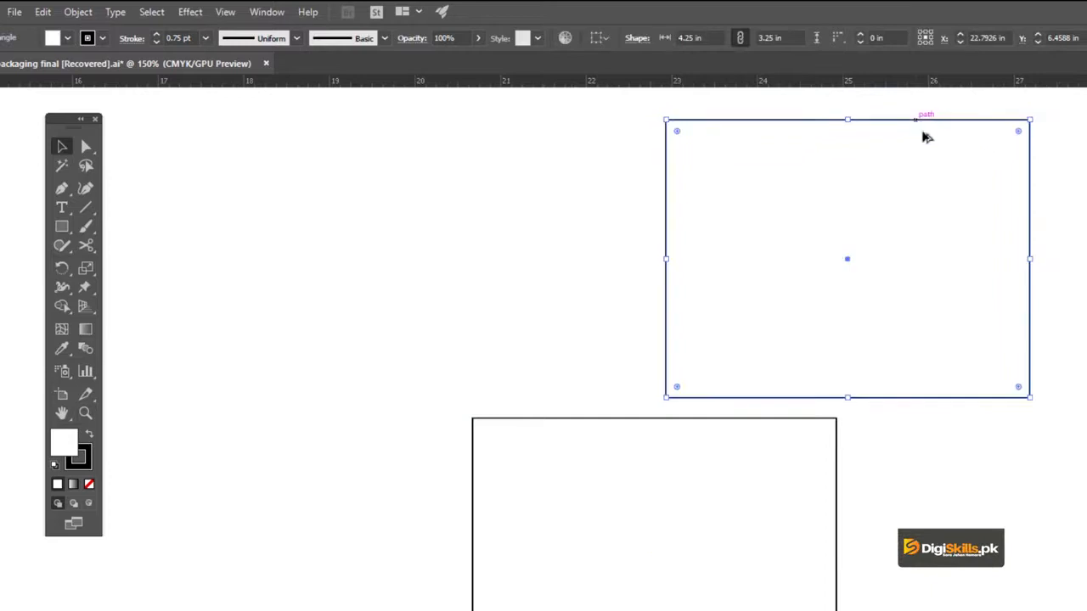
{"action": "left_click_drag", "start_coordinate": [885, 211], "coordinate": [889, 283]}
{"action": "left_click_drag", "start_coordinate": [875, 196], "coordinate": [696, 207]}
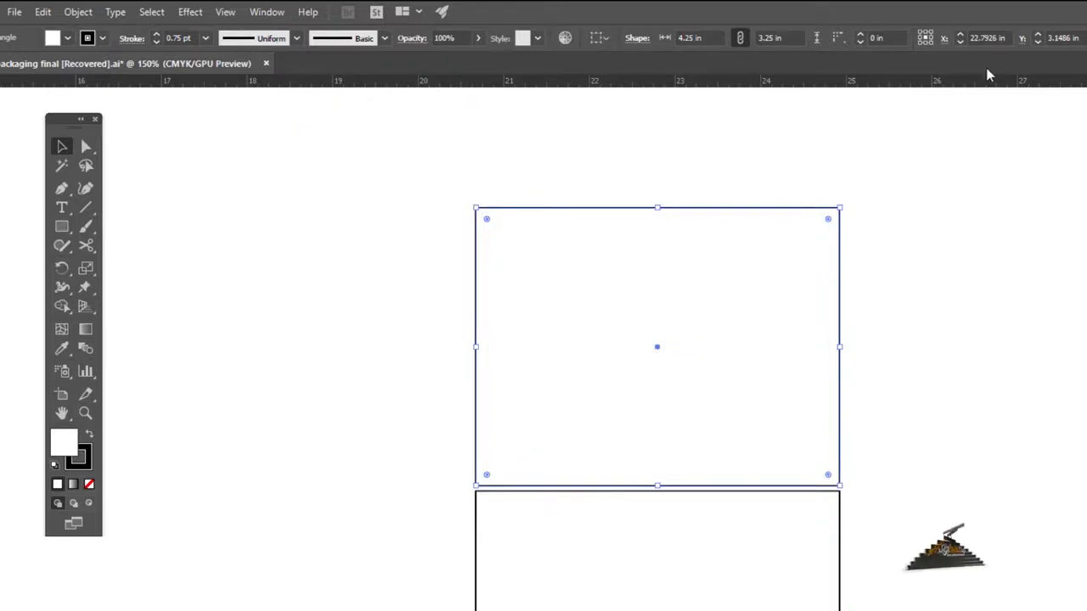
- Set the upper rectangle's height to 2 in
{"action": "left_click", "coordinate": [728, 292]}
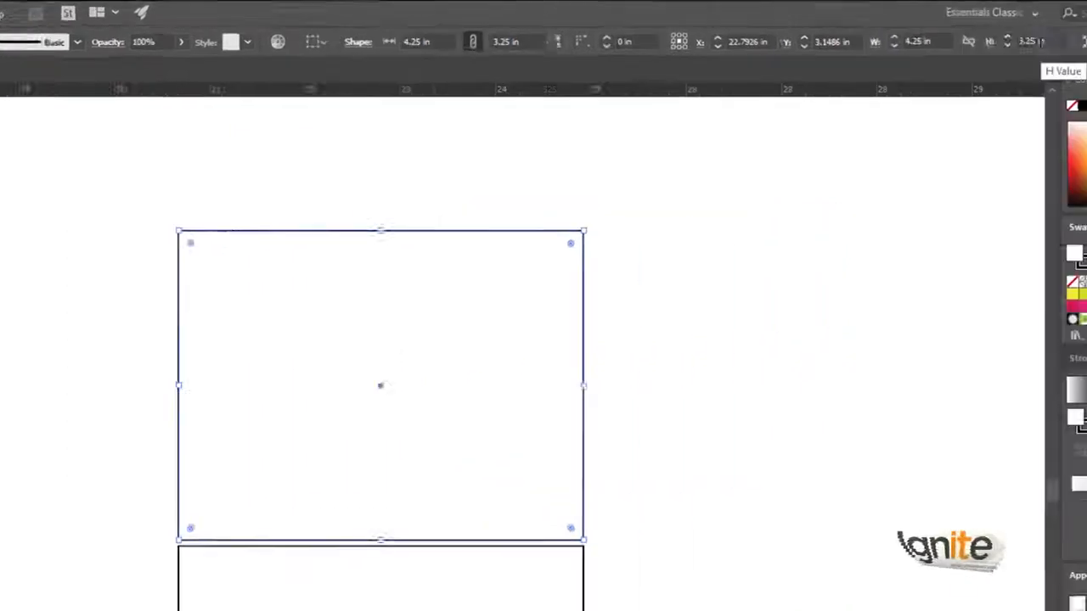
{"action": "left_click_drag", "start_coordinate": [804, 48], "coordinate": [736, 49]}
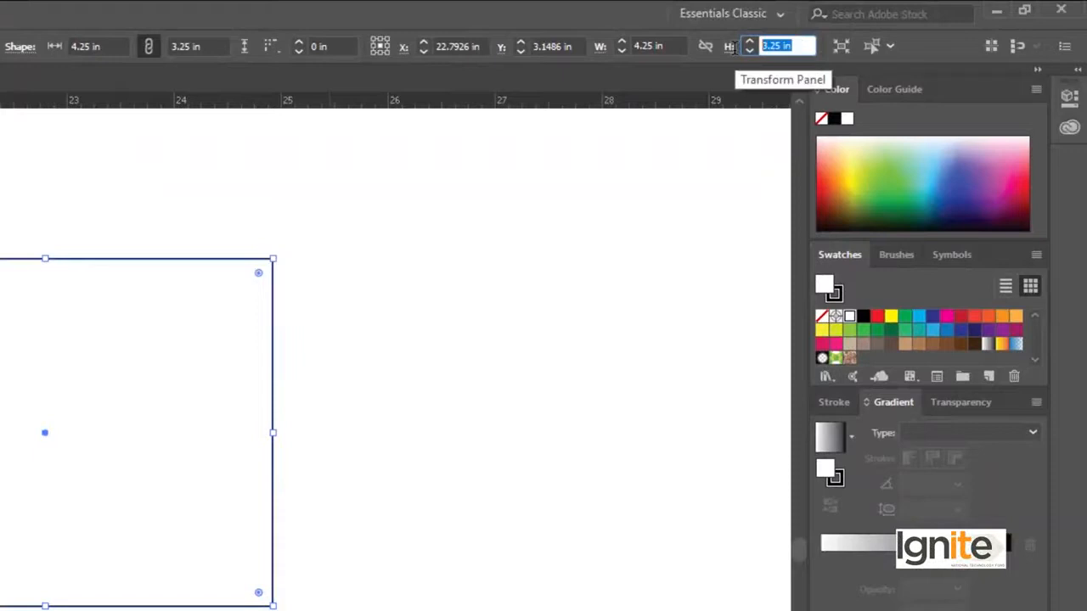
{"action": "key", "text": "Return"}
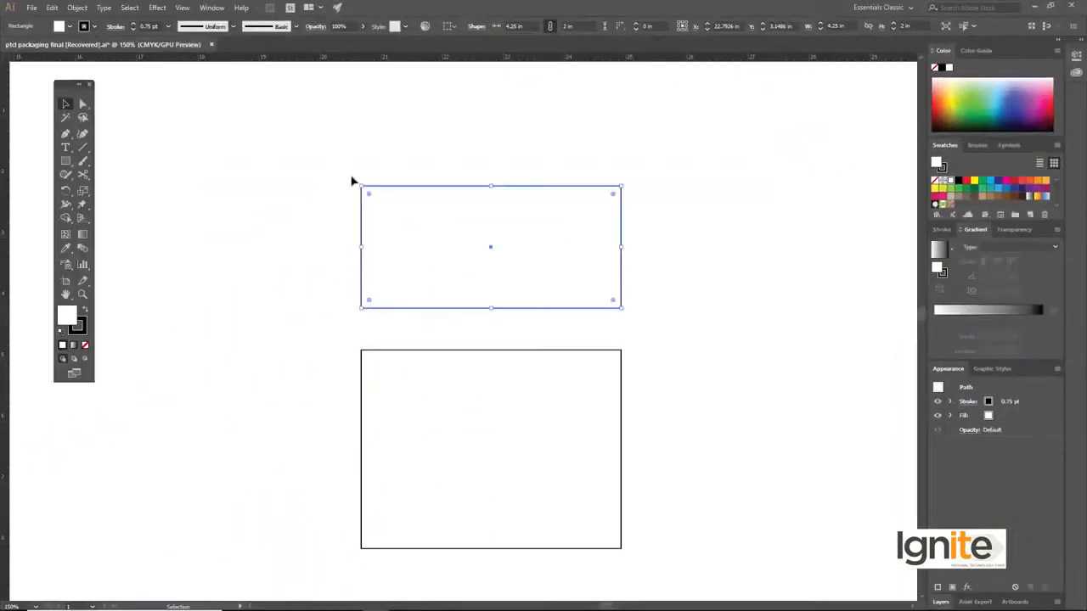
- Snap the upper rectangle onto the top edge of the larger rectangle and check the joint in outline view
{"action": "left_click_drag", "start_coordinate": [386, 186], "coordinate": [388, 230]}
{"action": "scroll", "coordinate": [376, 255], "scroll_direction": "up", "scroll_amount": 4}
{"action": "left_click_drag", "start_coordinate": [498, 387], "coordinate": [535, 309]}
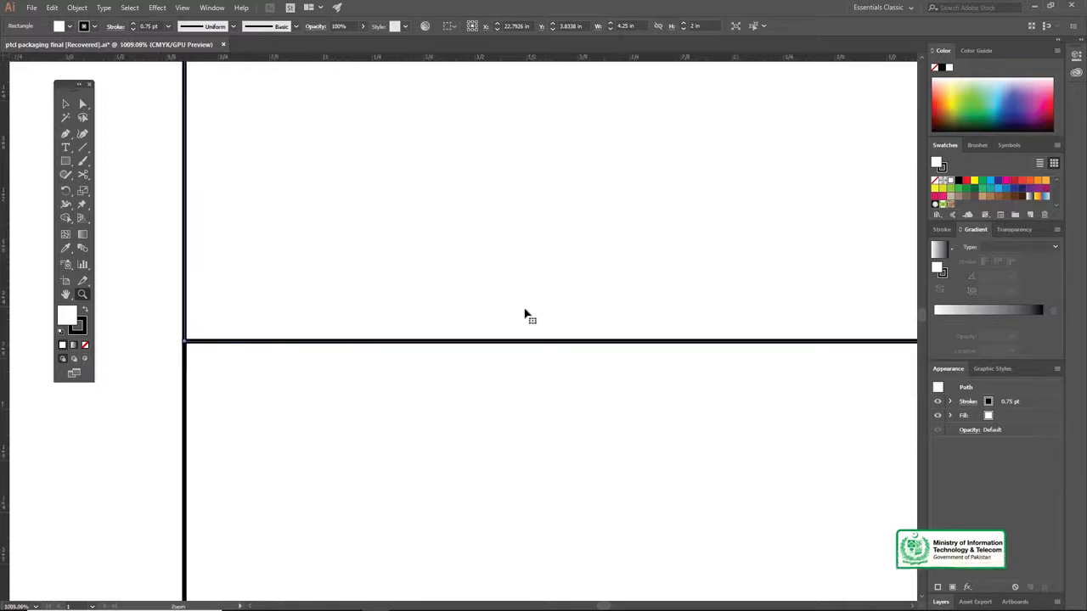
{"action": "key", "text": "ctrl+y"}
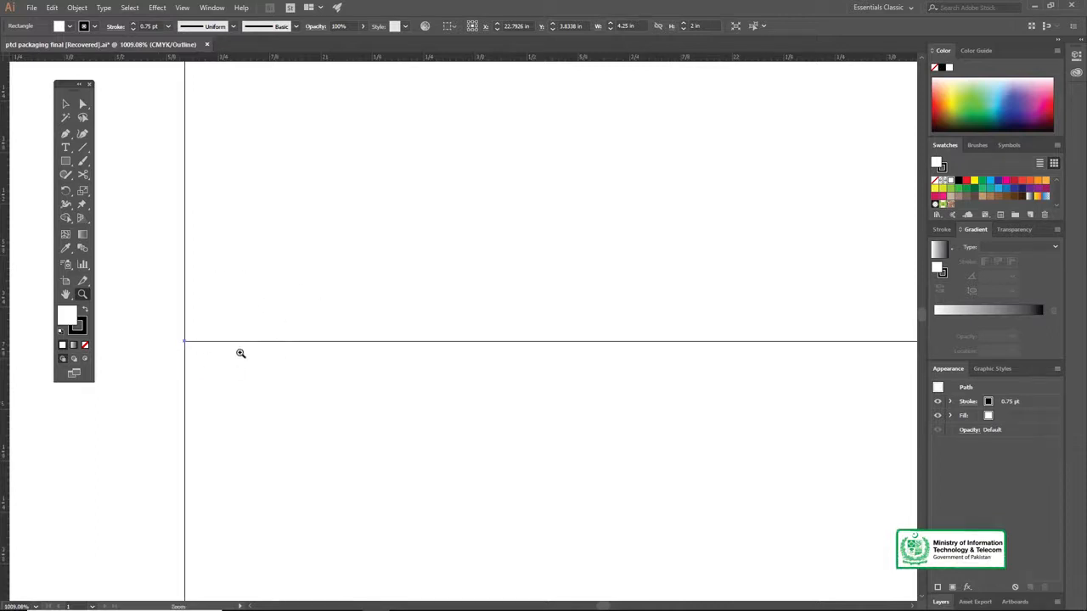
{"action": "key", "text": "ctrl+y"}
- Duplicate both stacked rectangles together and snap the copies directly below the originals, forming a column of four panels
{"action": "left_click", "coordinate": [507, 274], "text": "alt"}
{"action": "left_click", "coordinate": [521, 316], "text": "alt"}
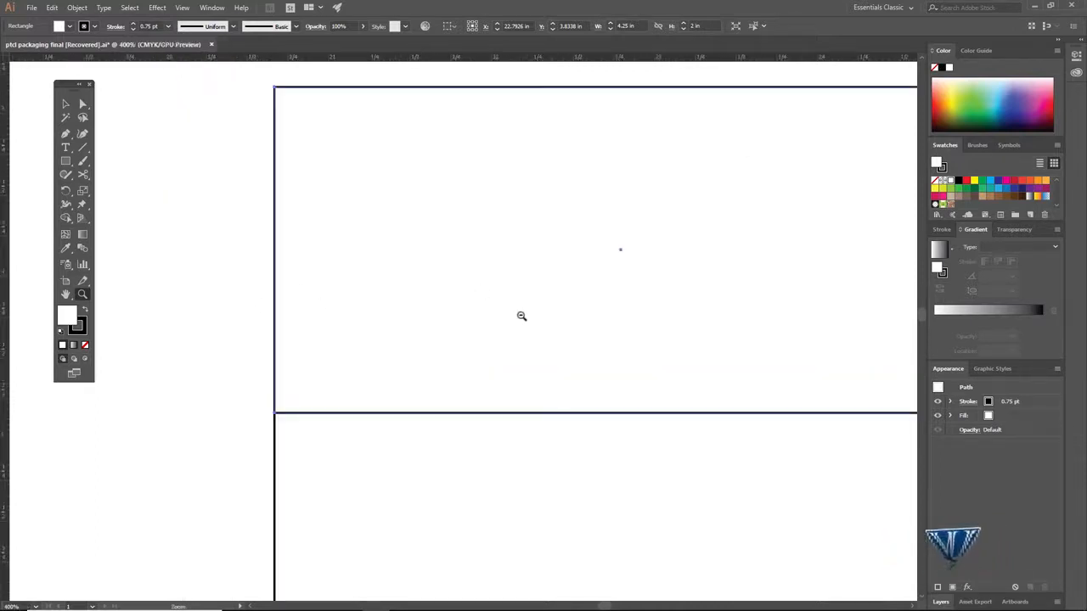
{"action": "left_click", "coordinate": [522, 316], "text": "alt"}
{"action": "left_click", "coordinate": [521, 316], "text": "alt"}
{"action": "left_click", "coordinate": [521, 317], "text": "alt"}
{"action": "left_click_drag", "start_coordinate": [440, 401], "coordinate": [458, 283]}
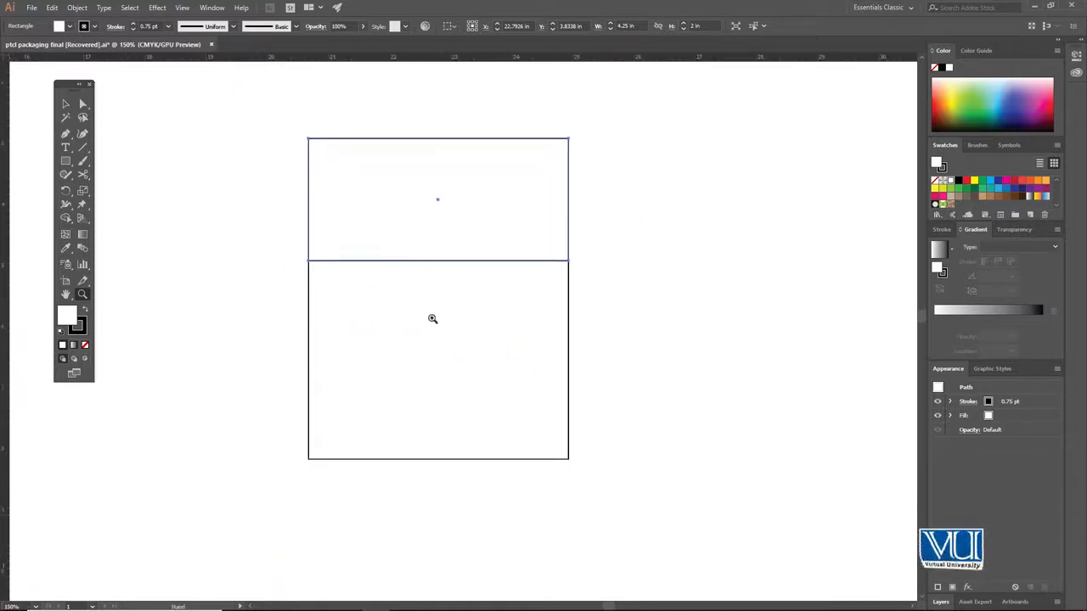
{"action": "left_click", "coordinate": [432, 319], "text": "alt"}
{"action": "key", "text": "v"}
{"action": "left_click_drag", "start_coordinate": [454, 328], "coordinate": [461, 308]}
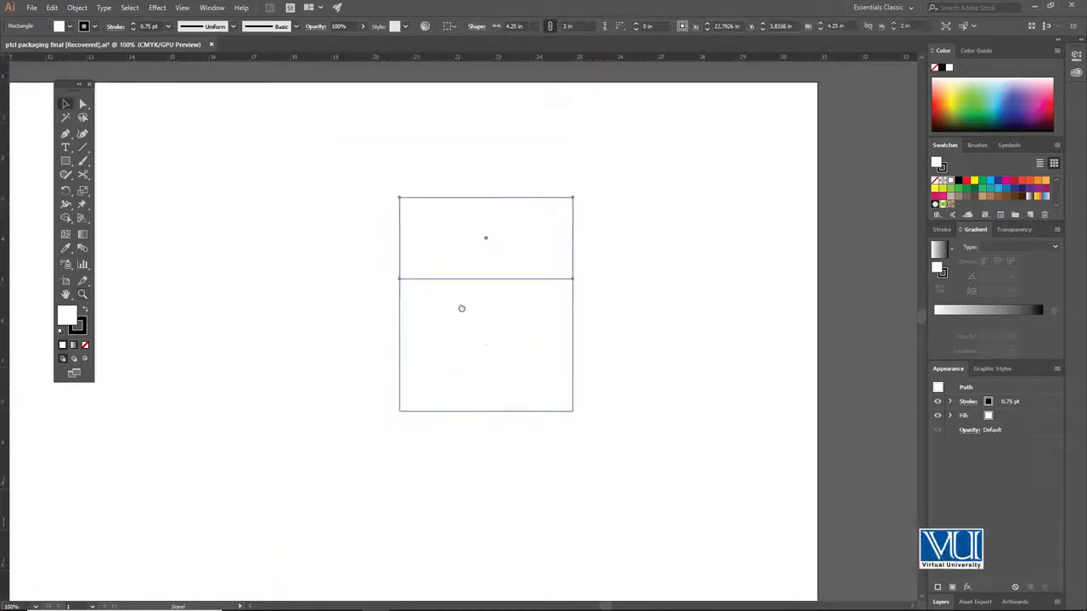
{"action": "left_click", "coordinate": [367, 215]}
{"action": "left_click_drag", "start_coordinate": [696, 401], "coordinate": [695, 399]}
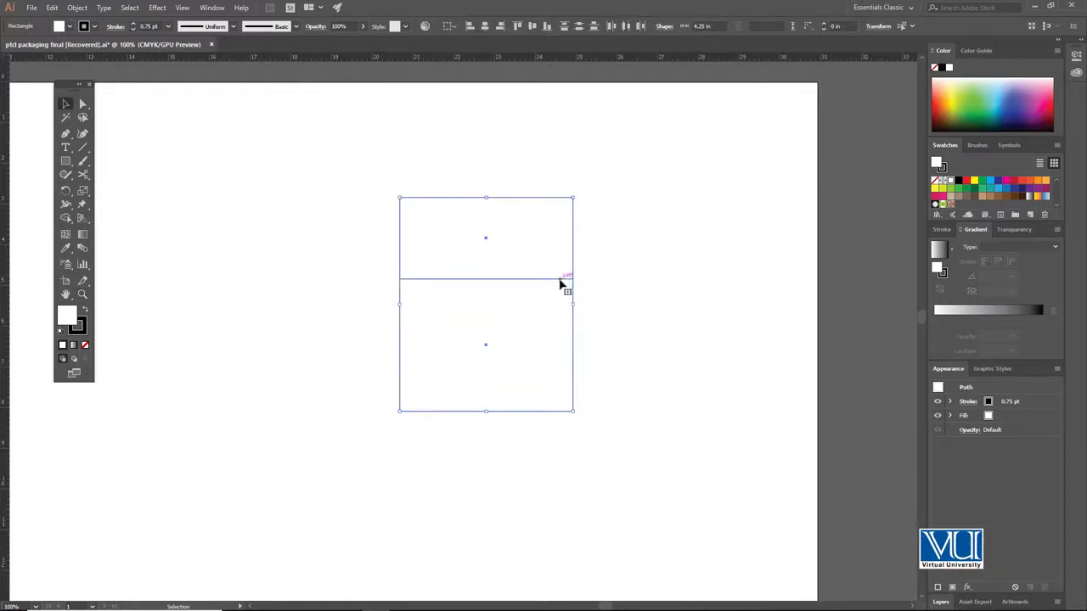
{"action": "left_click_drag", "start_coordinate": [597, 241], "coordinate": [534, 301]}
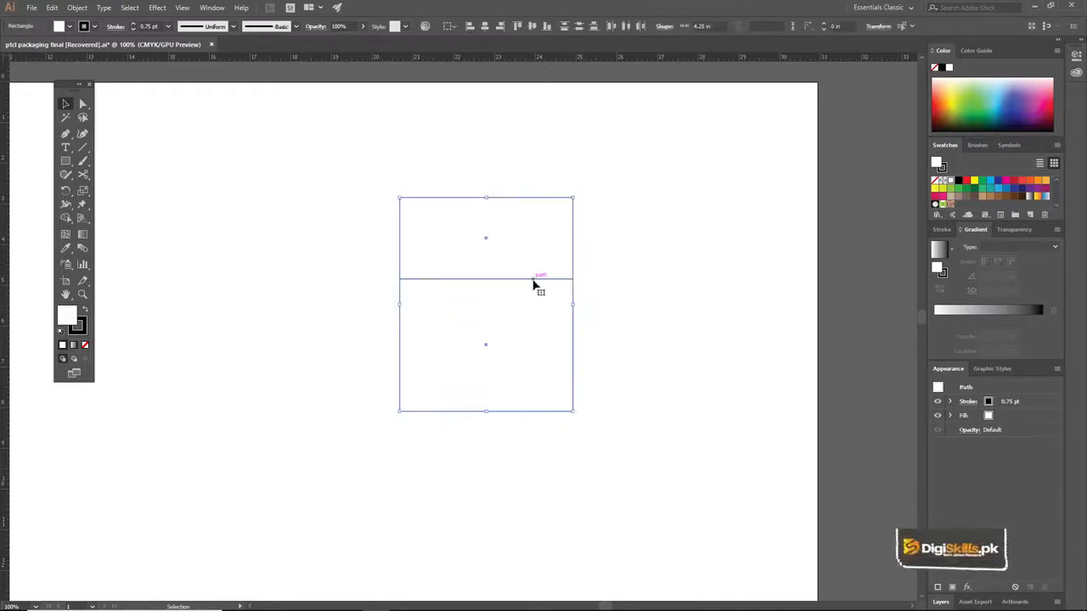
{"action": "left_click_drag", "start_coordinate": [540, 316], "coordinate": [560, 494]}
{"action": "left_click_drag", "start_coordinate": [594, 418], "coordinate": [651, 335]}
{"action": "left_click", "coordinate": [615, 339]}
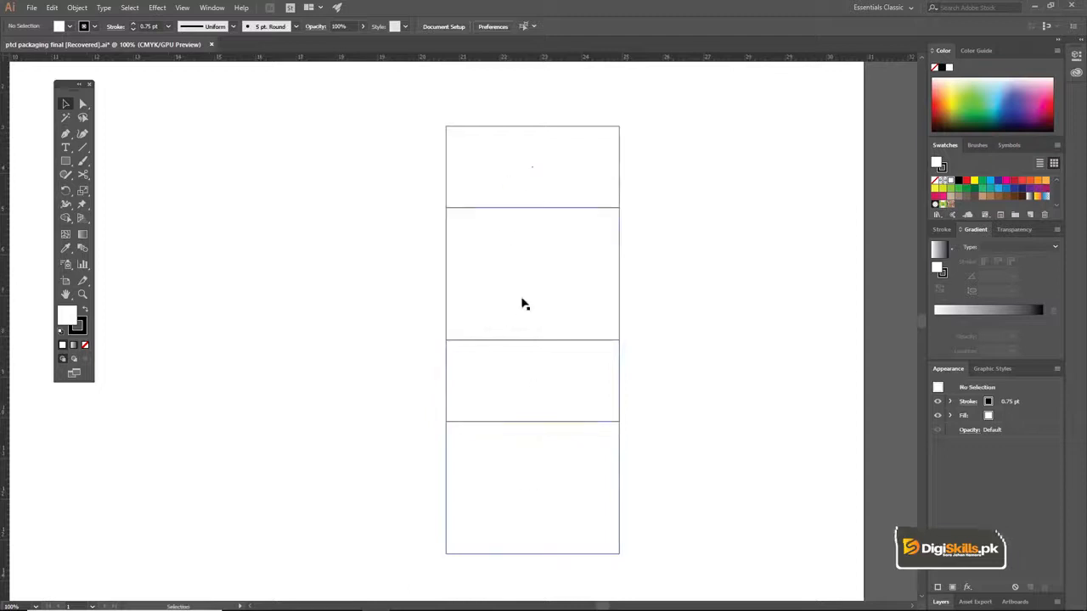
- Duplicate the upper 3.25 in high panel and snap the copy against its right edge
{"action": "left_click_drag", "start_coordinate": [520, 319], "coordinate": [551, 317]}
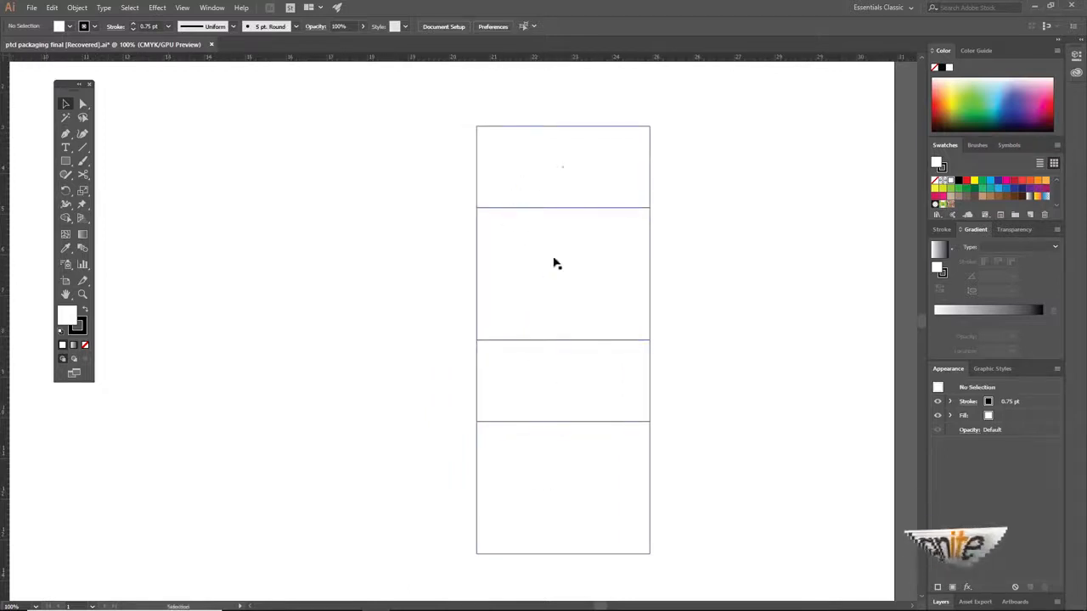
{"action": "key", "text": "z"}
{"action": "left_click", "coordinate": [617, 278]}
{"action": "left_click_drag", "start_coordinate": [469, 294], "coordinate": [543, 284]}
{"action": "left_click", "coordinate": [498, 309], "text": "ctrl+alt"}
{"action": "left_click_drag", "start_coordinate": [492, 308], "coordinate": [541, 259]}
{"action": "left_click", "coordinate": [525, 271], "text": "ctrl"}
{"action": "left_click_drag", "start_coordinate": [473, 273], "coordinate": [523, 278]}
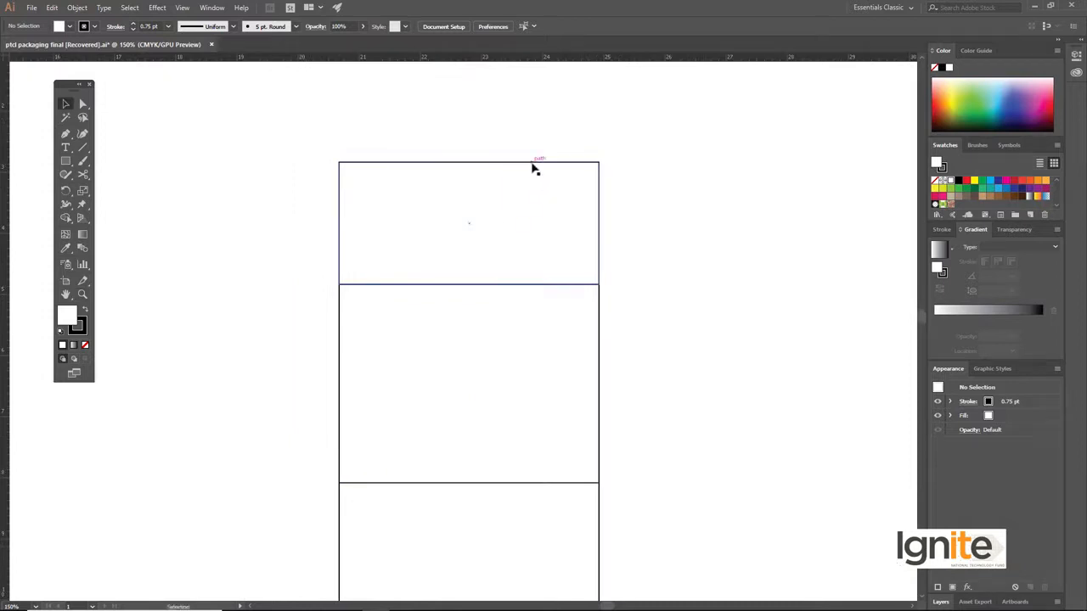
{"action": "left_click", "coordinate": [600, 316]}
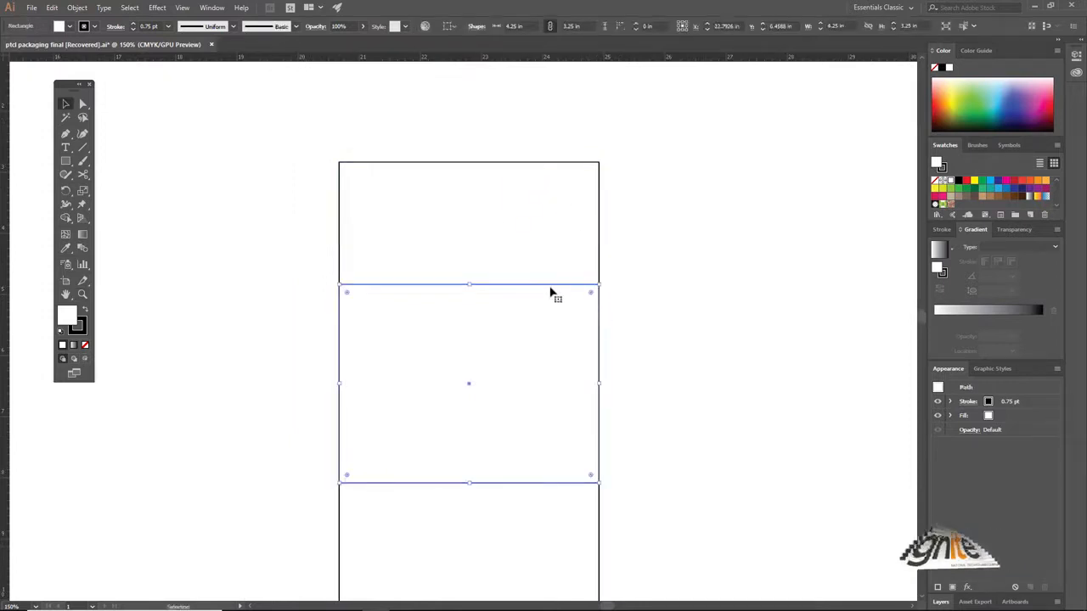
{"action": "left_click_drag", "start_coordinate": [539, 290], "coordinate": [790, 294]}
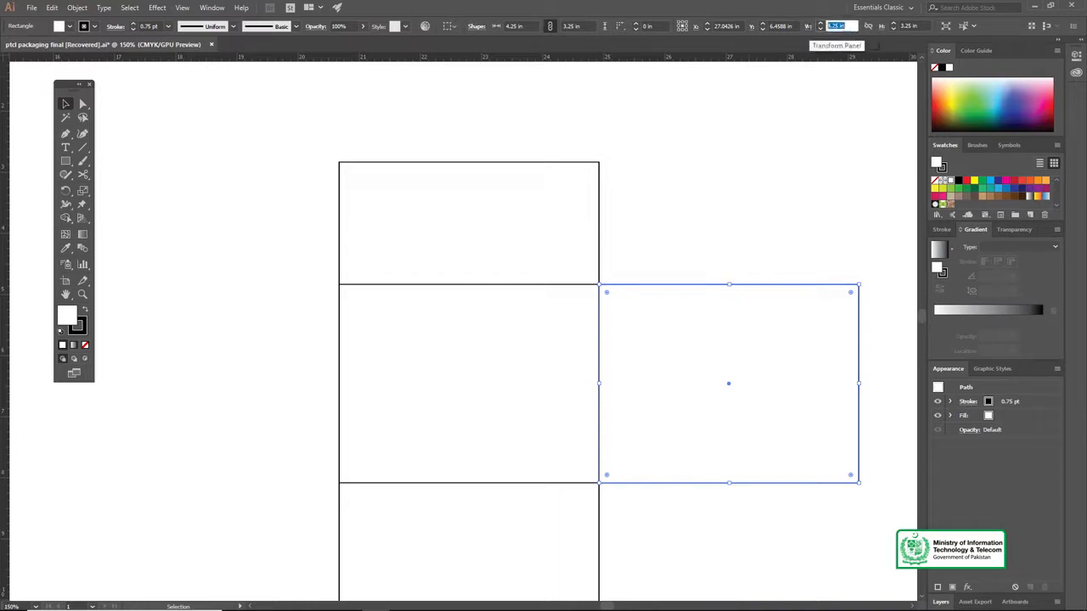
- Set the copied side panel's width to 2 in and snap it against the main panel's right edge
{"action": "type", "text": "2"}
{"action": "key", "text": "Return"}
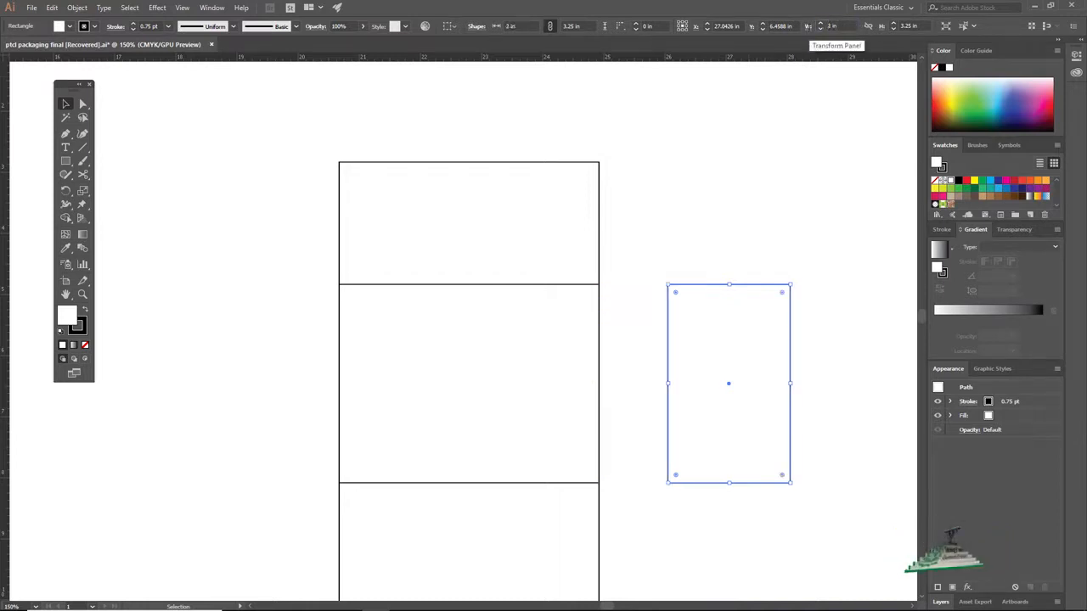
{"action": "left_click", "coordinate": [647, 195]}
{"action": "left_click", "coordinate": [688, 284]}
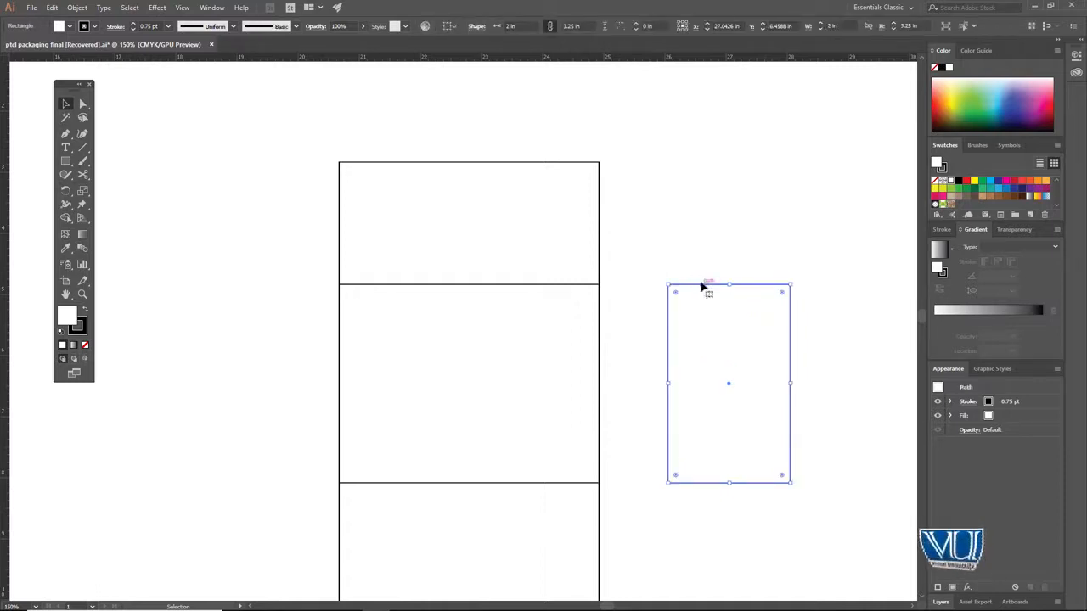
{"action": "left_click_drag", "start_coordinate": [694, 289], "coordinate": [658, 312]}
{"action": "key", "text": "ctrl+space"}
{"action": "key", "text": "ctrl+space"}
{"action": "left_click", "coordinate": [683, 339]}
{"action": "left_click", "coordinate": [660, 291]}
- Duplicate the 2 in wide side panel and snap the copy against the main panel's left edge
{"action": "key", "text": "ctrl+alt+space"}
{"action": "left_click", "coordinate": [624, 323], "text": "ctrl+alt"}
{"action": "left_click", "coordinate": [617, 317], "text": "ctrl+alt"}
{"action": "left_click", "coordinate": [509, 343], "text": "ctrl+alt"}
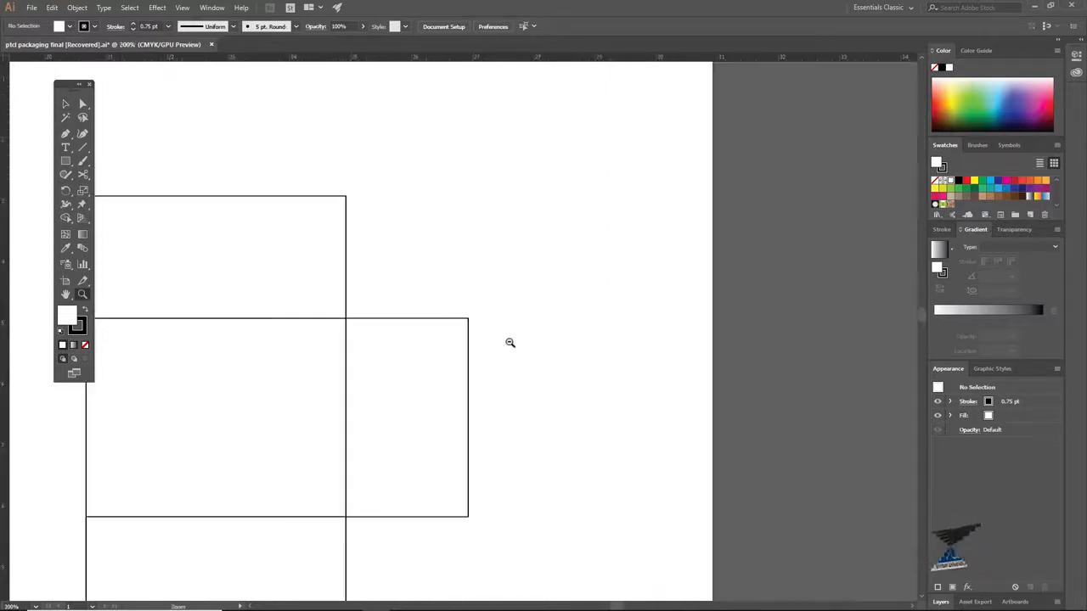
{"action": "key", "text": "space"}
{"action": "left_click_drag", "start_coordinate": [432, 334], "coordinate": [335, 217]}
{"action": "left_click", "coordinate": [738, 275]}
{"action": "scroll", "coordinate": [536, 357], "scroll_direction": "up", "scroll_amount": 3}
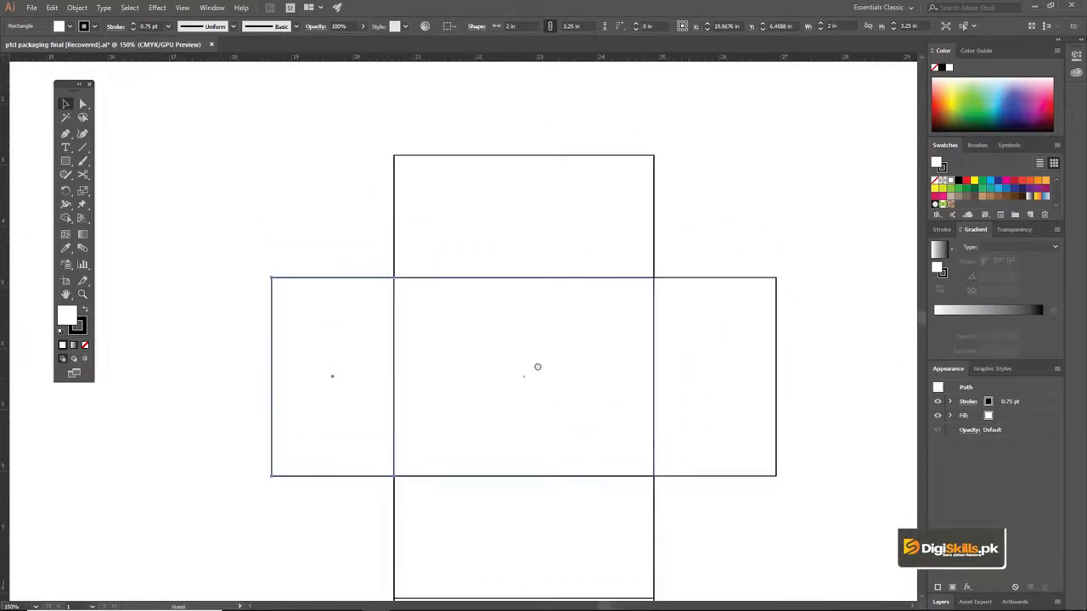
- Duplicate the top 2 in high panel and place the copy flush against its right edge
{"action": "left_click_drag", "start_coordinate": [514, 316], "coordinate": [507, 293]}
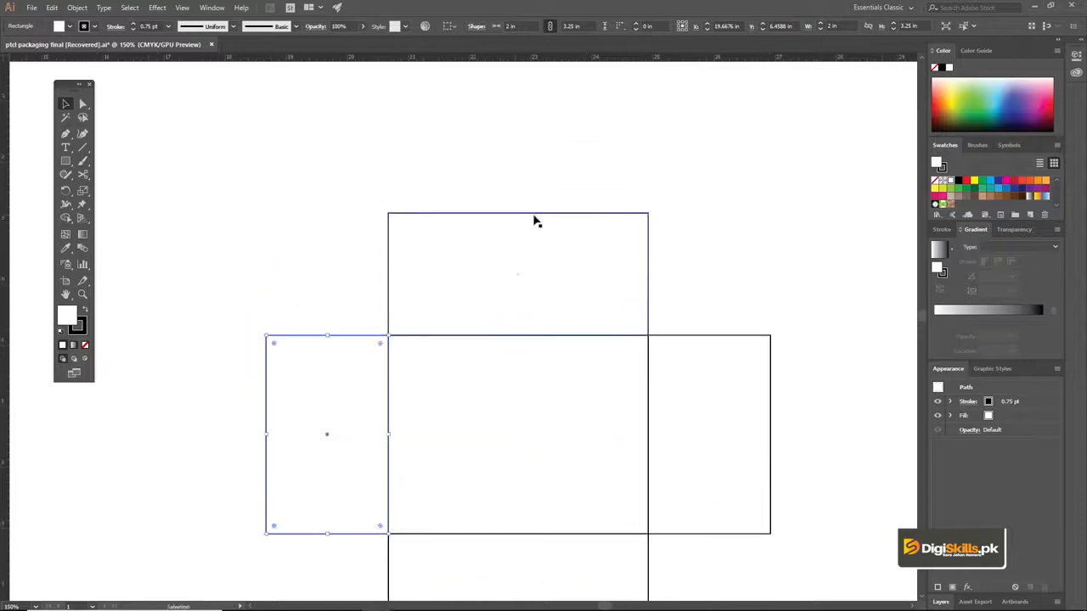
{"action": "left_click", "coordinate": [535, 214]}
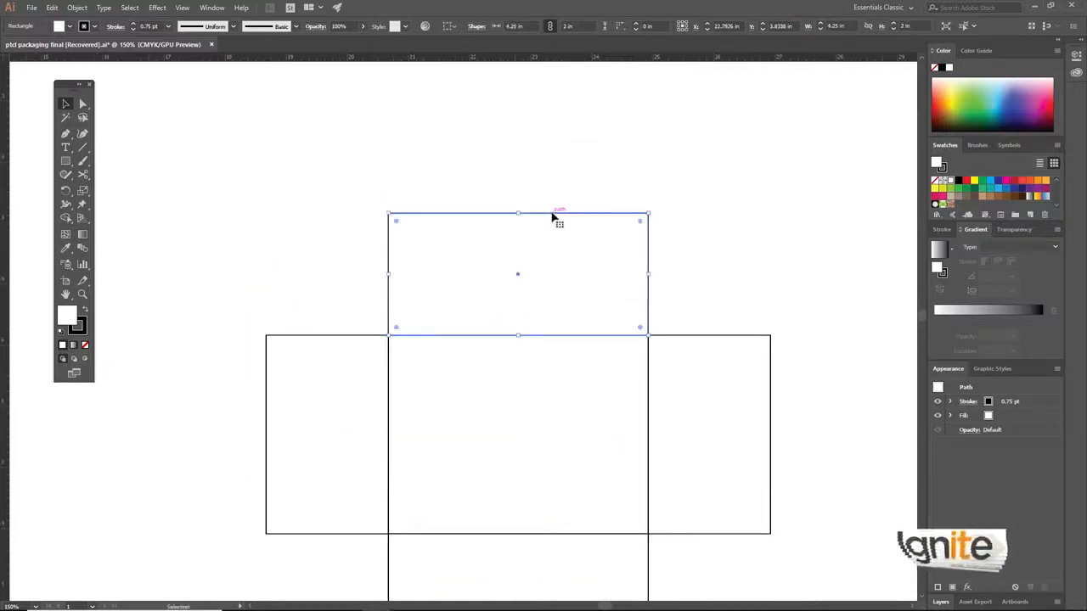
{"action": "left_click_drag", "start_coordinate": [552, 217], "coordinate": [810, 203]}
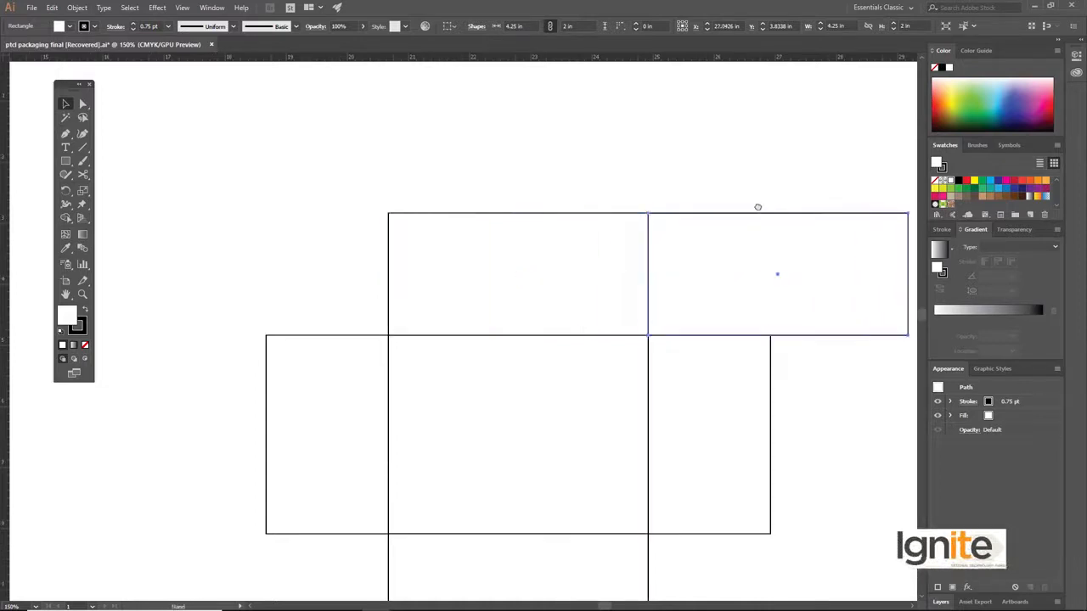
- Set the copied top panel's width to 1.25 in and snap this flap against the top panel's right edge
{"action": "scroll", "coordinate": [769, 145], "scroll_direction": "right", "scroll_amount": 2}
{"action": "scroll", "coordinate": [769, 145], "scroll_direction": "up", "scroll_amount": 1}
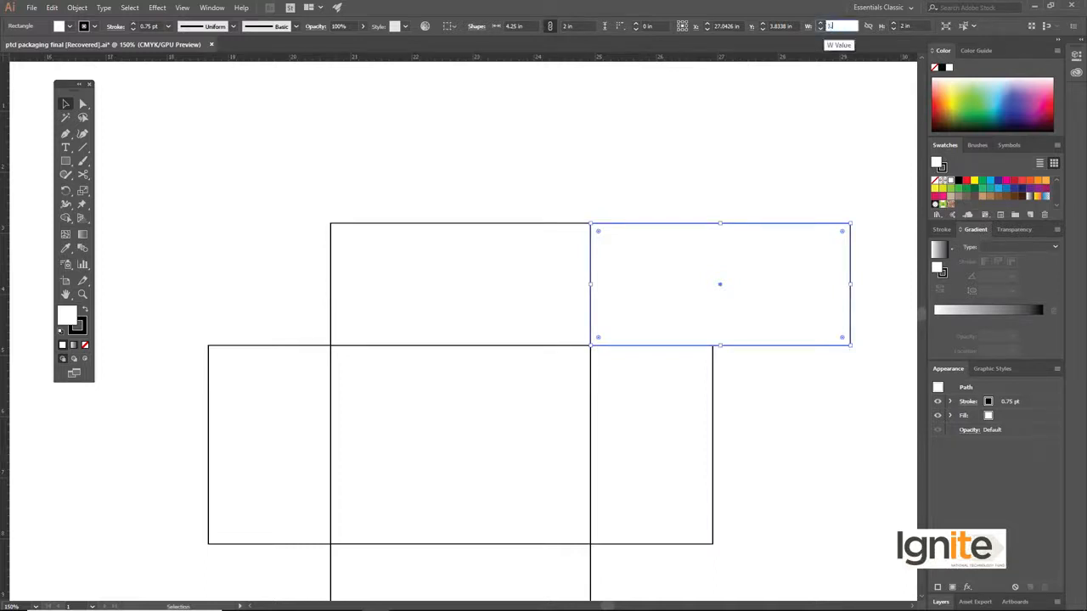
{"action": "type", "text": ".25"}
{"action": "key", "text": "Return"}
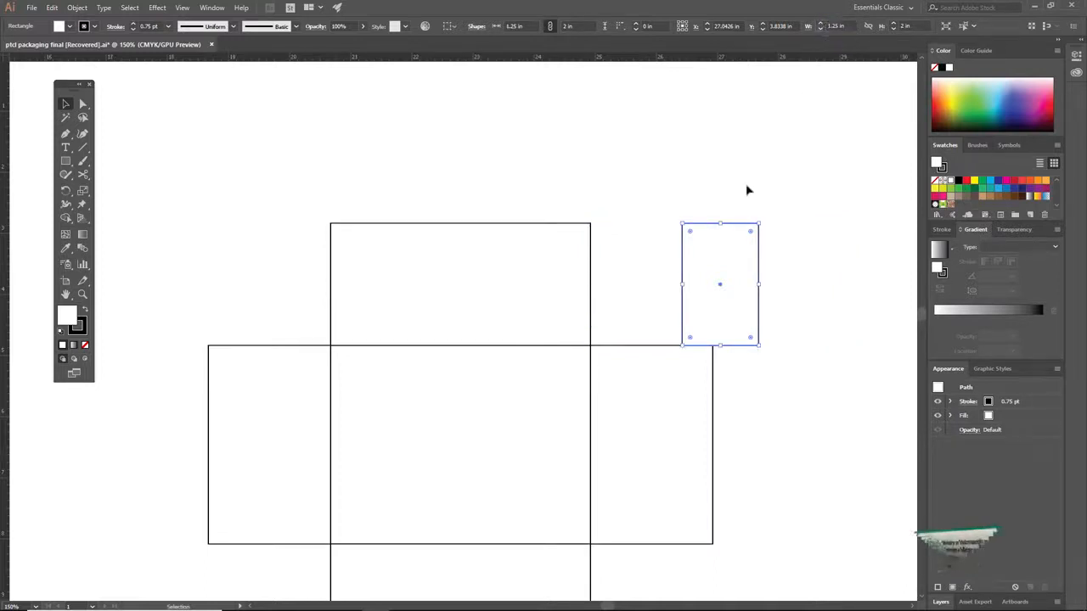
{"action": "left_click_drag", "start_coordinate": [748, 228], "coordinate": [654, 230]}
- Duplicate the 1.25 in wide flap and snap the copy against the top panel's left edge
{"action": "key", "text": "space"}
{"action": "left_click_drag", "start_coordinate": [526, 241], "coordinate": [659, 241]}
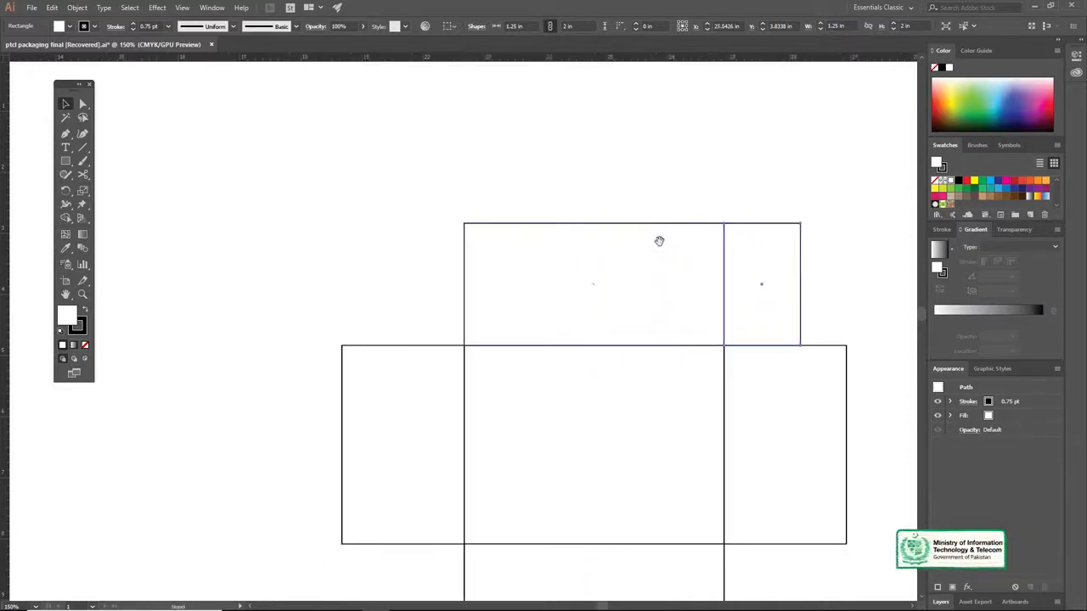
{"action": "left_click_drag", "start_coordinate": [742, 228], "coordinate": [404, 237]}
{"action": "left_click_drag", "start_coordinate": [572, 235], "coordinate": [465, 141]}
{"action": "left_click", "coordinate": [532, 315], "text": "ctrl+alt"}
{"action": "key", "text": "space"}
{"action": "left_click_drag", "start_coordinate": [496, 296], "coordinate": [559, 234]}
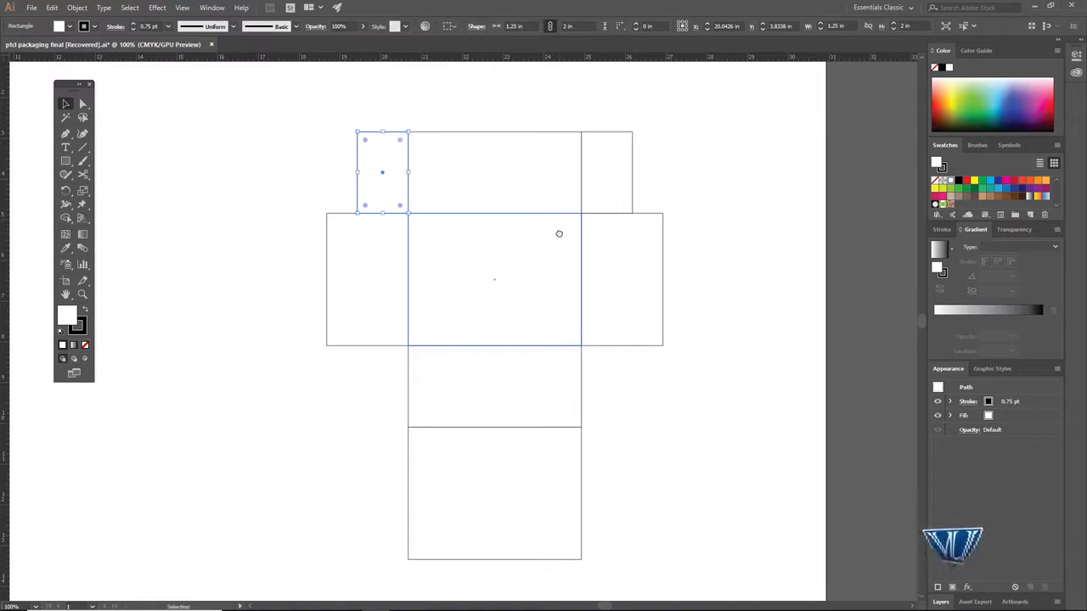
{"action": "left_click_drag", "start_coordinate": [559, 234], "coordinate": [566, 244]}
- Group the two 1.25 in flaps and duplicate the group down to both sides of the lower 2 in high panel
{"action": "left_click", "coordinate": [626, 153]}
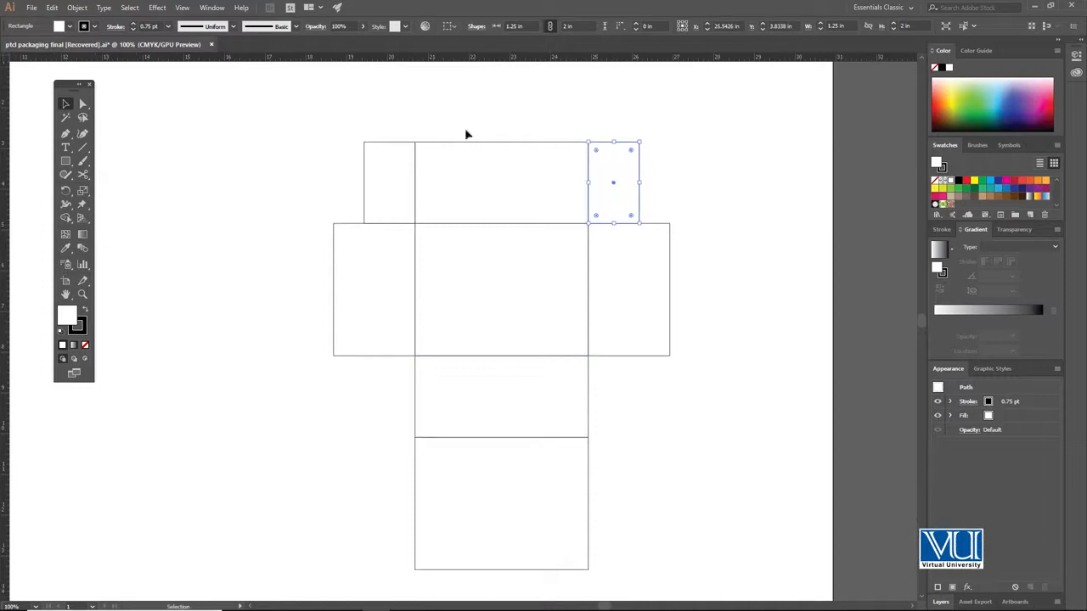
{"action": "left_click", "coordinate": [386, 167], "text": "shift"}
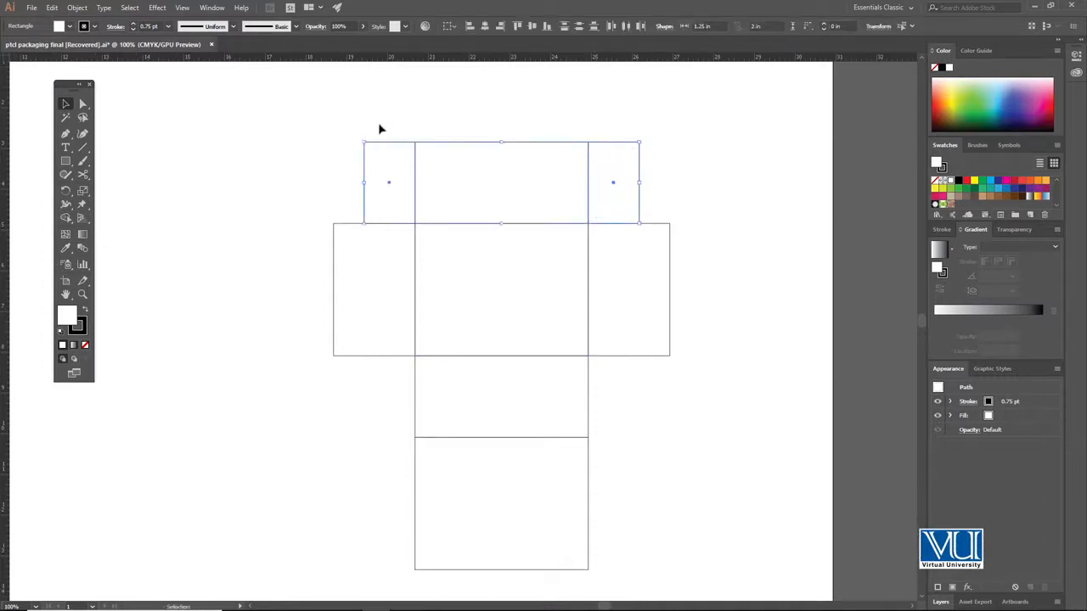
{"action": "key", "text": "ctrl+g"}
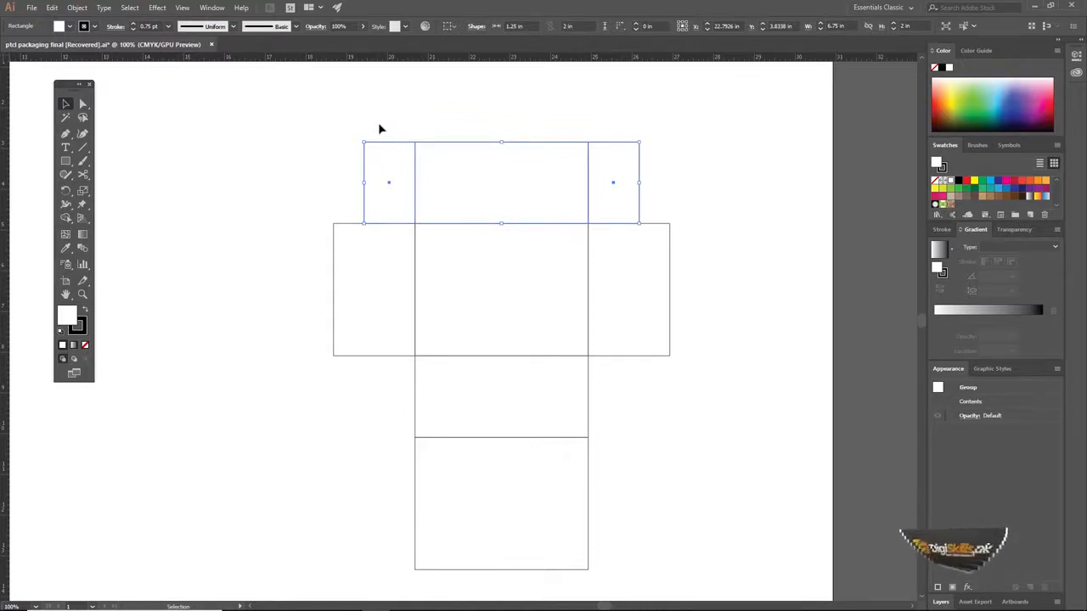
{"action": "left_click_drag", "start_coordinate": [399, 144], "coordinate": [381, 361]}
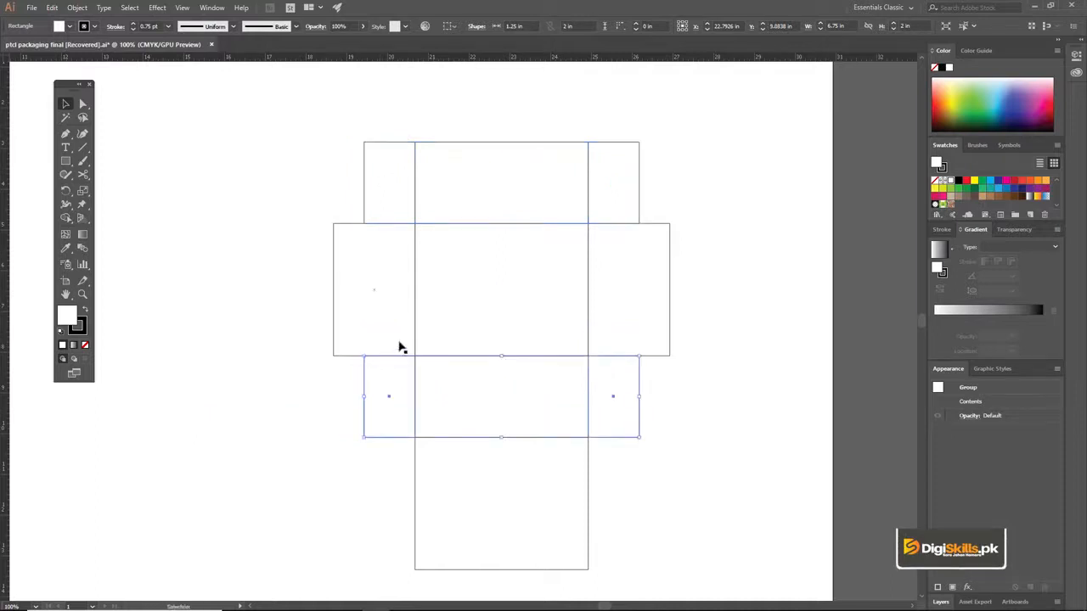
- Ungroup the 1.25 in flap pairs beside the lower and the top 2 in high panels
{"action": "left_click", "coordinate": [695, 388]}
{"action": "left_click", "coordinate": [612, 390]}
{"action": "key", "text": "ctrl+shift+g"}
{"action": "left_click", "coordinate": [682, 173]}
{"action": "left_click", "coordinate": [625, 157]}
{"action": "key", "text": "ctrl+shift+g"}
{"action": "left_click", "coordinate": [572, 124]}
- Duplicate the right 2 x 3.25 in side panel and place the copy flush against its right edge
{"action": "left_click_drag", "start_coordinate": [511, 403], "coordinate": [502, 386]}
{"action": "left_click", "coordinate": [496, 440], "text": "ctrl+alt"}
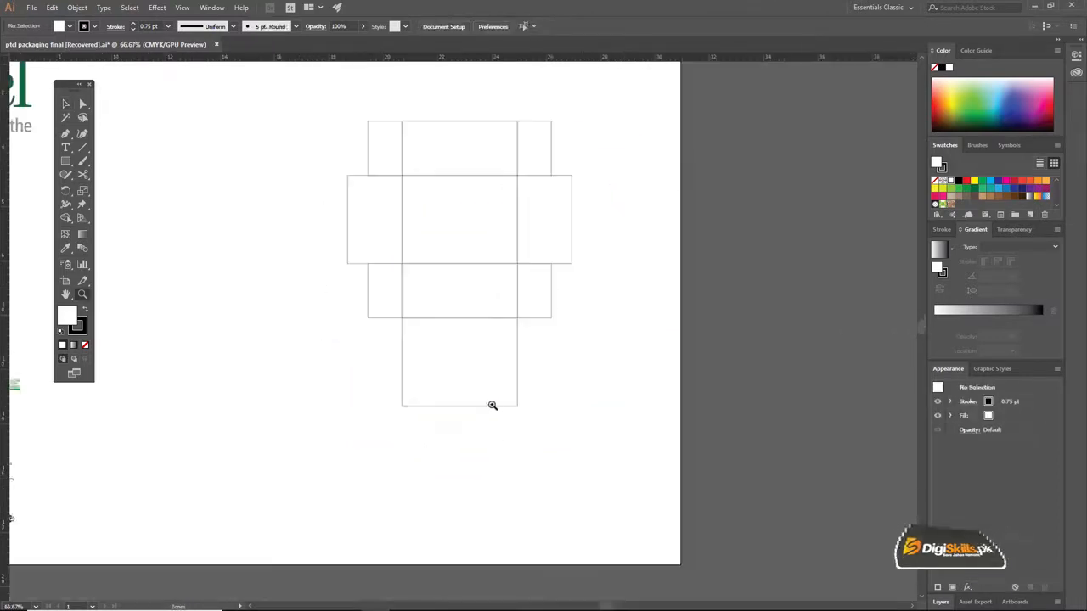
{"action": "left_click_drag", "start_coordinate": [481, 332], "coordinate": [489, 366]}
{"action": "left_click", "coordinate": [468, 380], "text": "ctrl"}
{"action": "left_click_drag", "start_coordinate": [461, 301], "coordinate": [480, 387]}
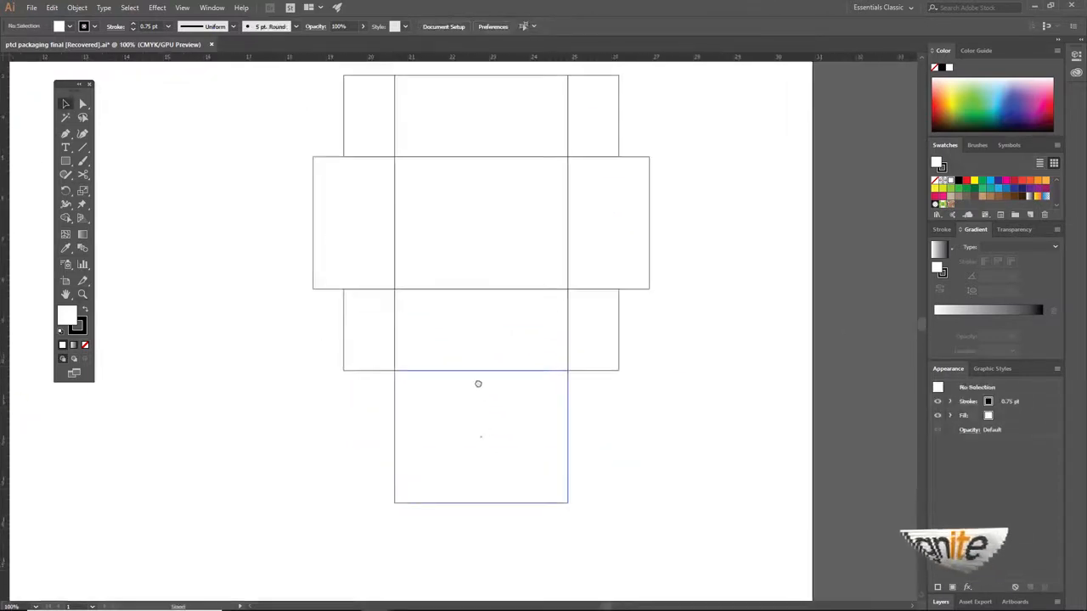
{"action": "left_click", "coordinate": [646, 182]}
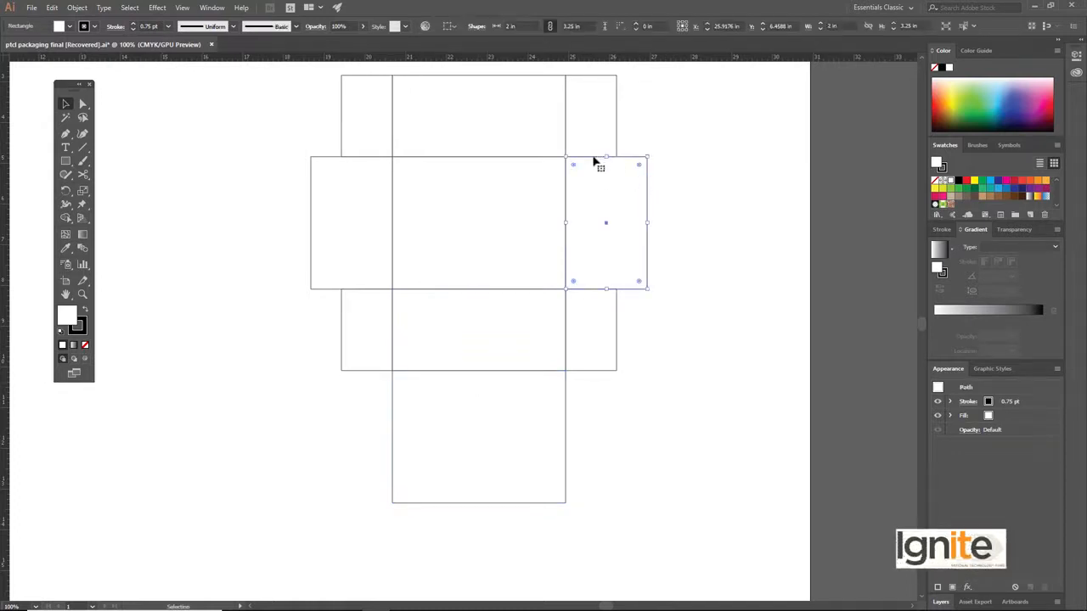
{"action": "left_click_drag", "start_coordinate": [595, 160], "coordinate": [677, 165]}
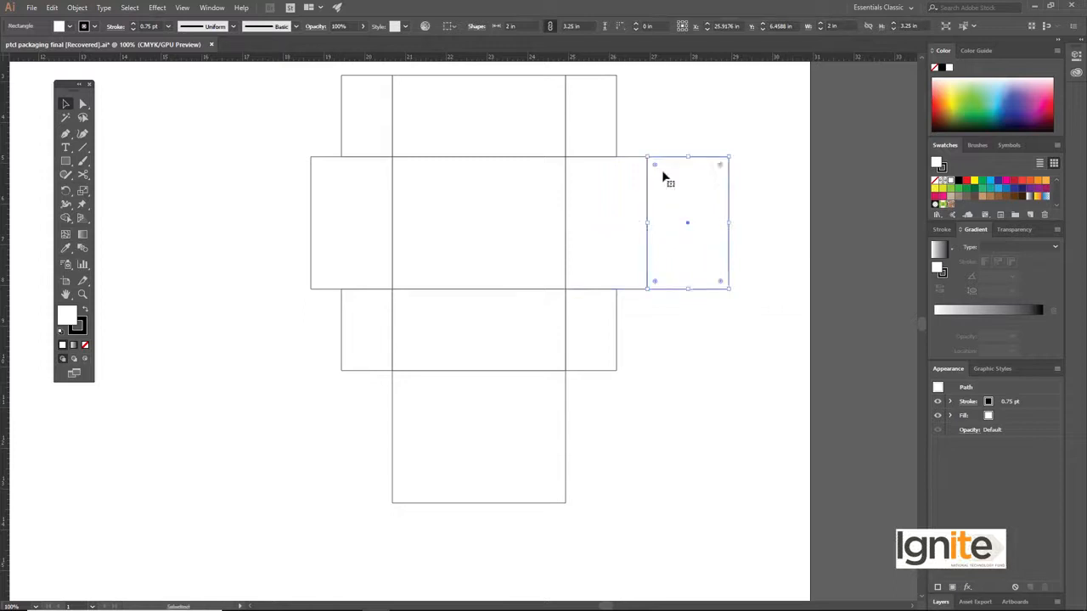
- Set the copied side panel's width to 0.5 in and snap a duplicate of this strip against the right side panel's outer edge
{"action": "left_click", "coordinate": [667, 200], "text": "ctrl"}
{"action": "left_click", "coordinate": [472, 310], "text": "ctrl"}
{"action": "left_click_drag", "start_coordinate": [510, 295], "coordinate": [582, 254]}
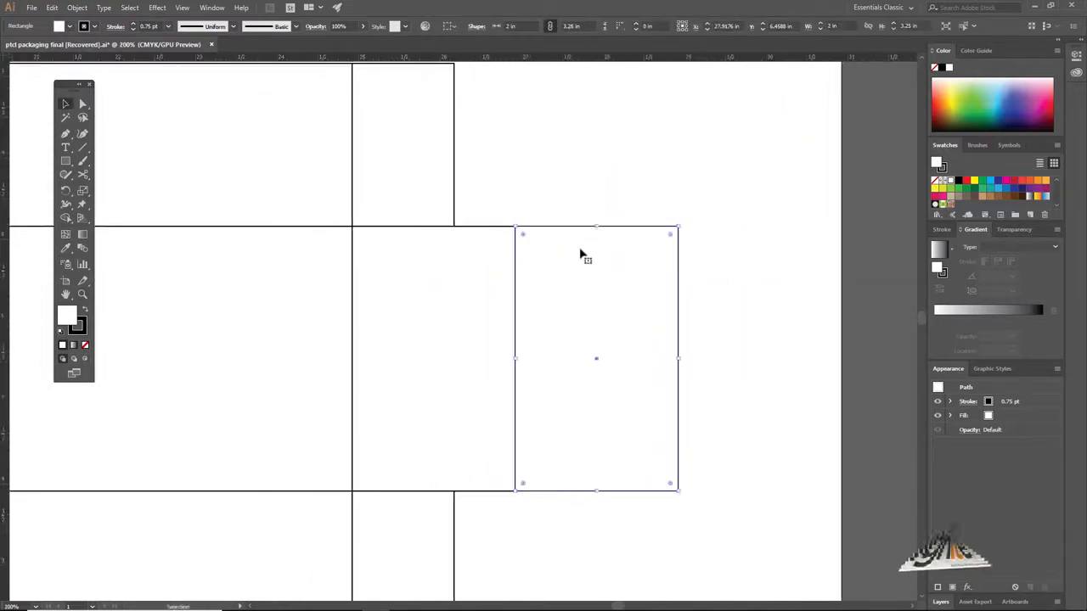
{"action": "left_click", "coordinate": [836, 26]}
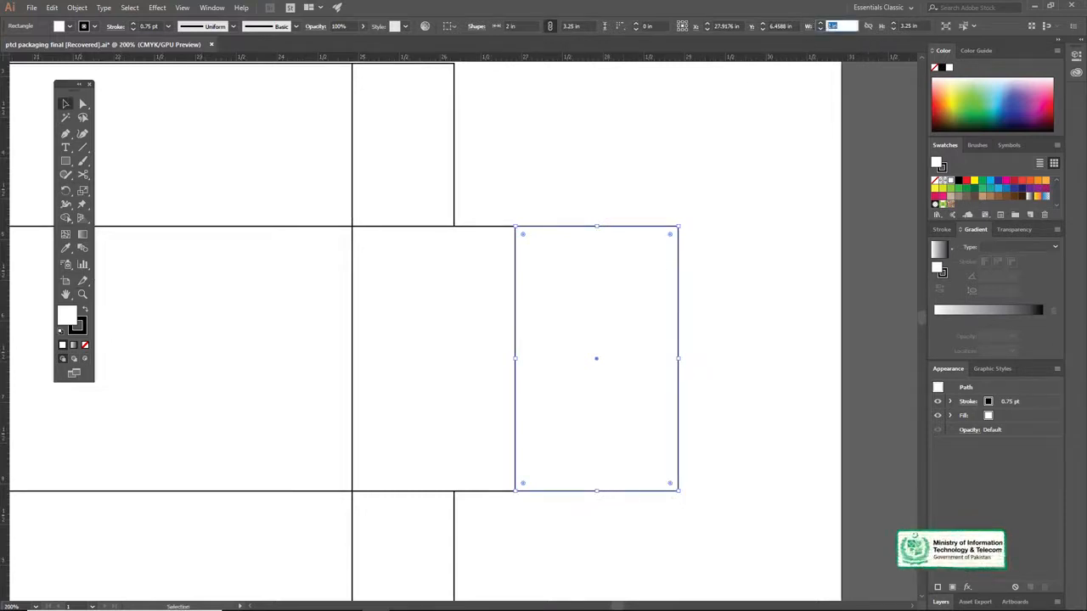
{"action": "type", "text": "0.5"}
{"action": "key", "text": "Return"}
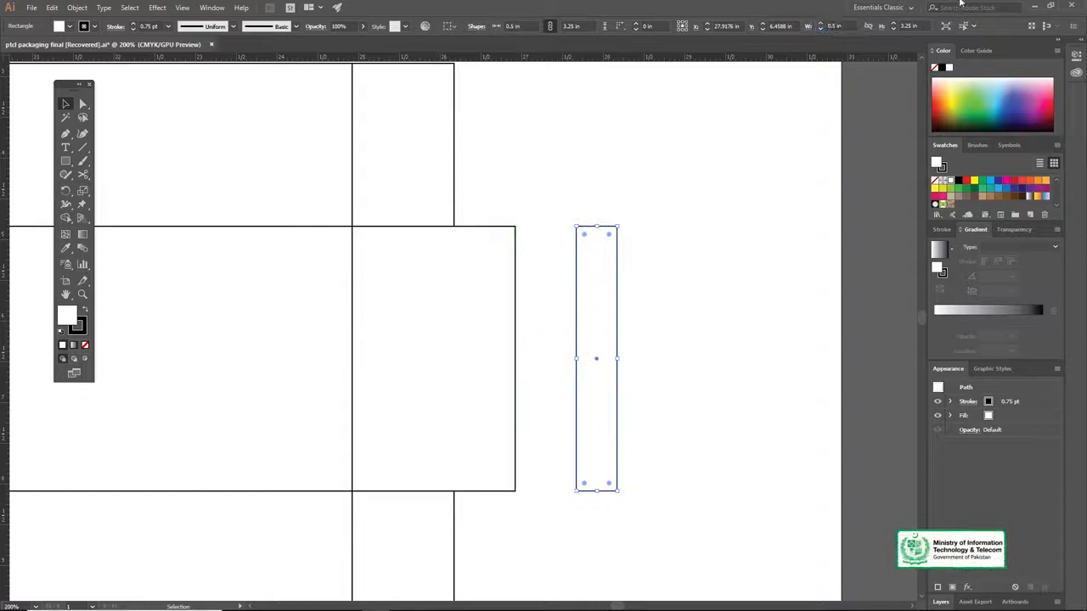
{"action": "left_click_drag", "start_coordinate": [605, 230], "coordinate": [550, 233]}
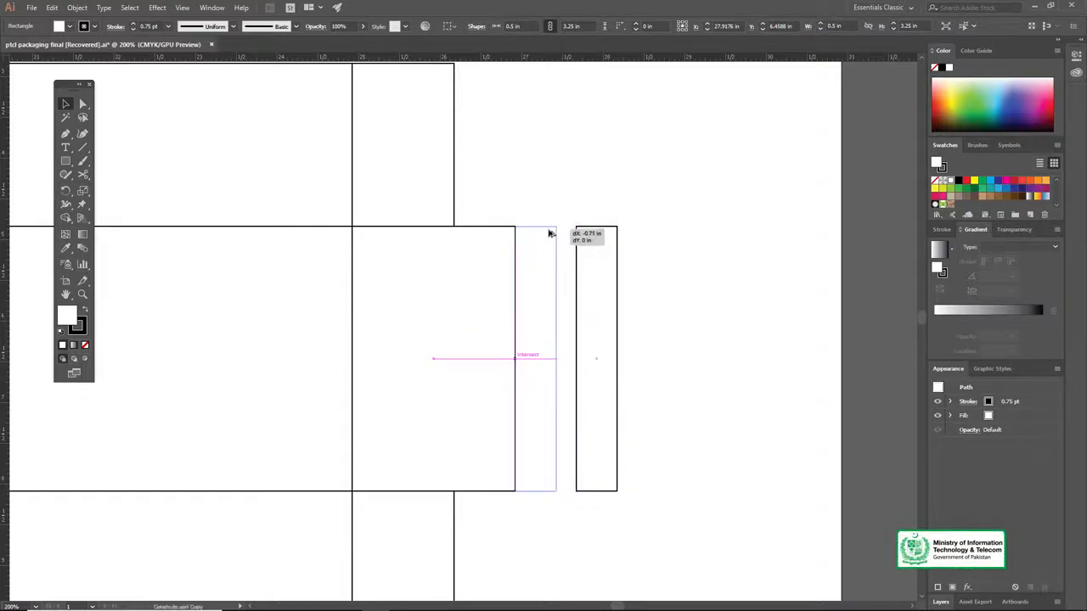
{"action": "left_click_drag", "start_coordinate": [550, 233], "coordinate": [550, 233]}
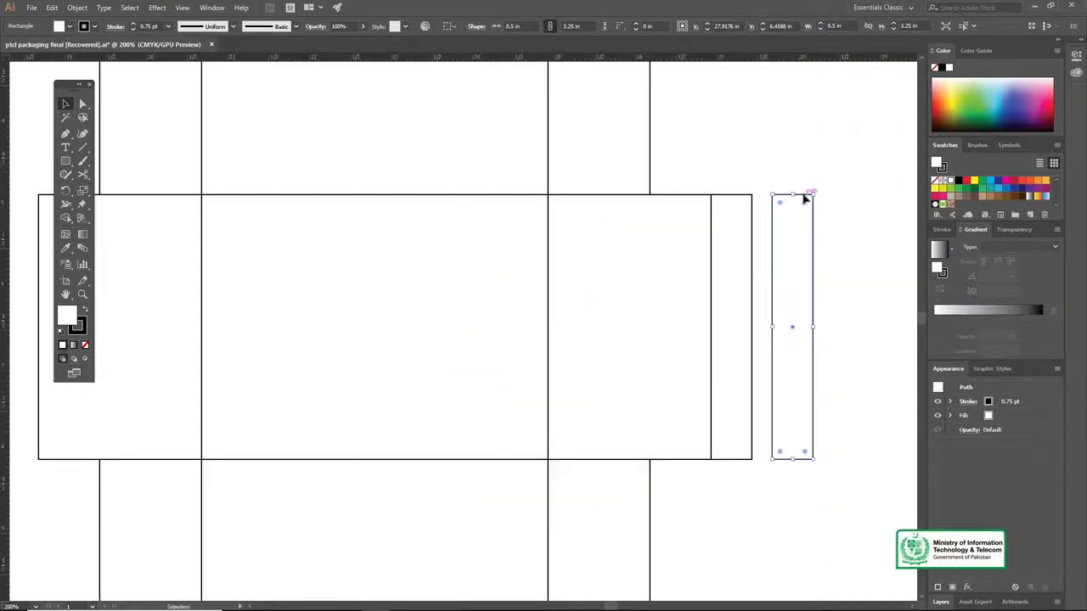
- Move the spare 0.5 in wide strip across the dieline and align it flush with the left side panel's outer edge
{"action": "left_click_drag", "start_coordinate": [805, 198], "coordinate": [468, 196]}
{"action": "scroll", "coordinate": [758, 206], "scroll_direction": "left", "scroll_amount": 3}
{"action": "key", "text": "shift+Left"}
{"action": "key", "text": "shift+Left"}
{"action": "key", "text": "shift+Left"}
{"action": "key", "text": "shift+Left"}
{"action": "key", "text": "shift+Left"}
{"action": "key", "text": "shift+Left"}
{"action": "key", "text": "shift+Left"}
{"action": "key", "text": "shift+Left"}
{"action": "key", "text": "shift+Left"}
{"action": "key", "text": "shift+Left"}
{"action": "key", "text": "shift+Left"}
{"action": "key", "text": "shift+Left"}
{"action": "key", "text": "shift+Left"}
{"action": "key", "text": "shift+Left"}
{"action": "key", "text": "shift+Left"}
{"action": "key", "text": "shift+Left"}
{"action": "key", "text": "shift+Left"}
{"action": "key", "text": "shift+Left"}
{"action": "key", "text": "shift+Left"}
{"action": "key", "text": "shift+Left"}
{"action": "key", "text": "shift+Left"}
{"action": "key", "text": "shift+Left"}
{"action": "key", "text": "shift+Left"}
{"action": "key", "text": "shift+Left"}
{"action": "key", "text": "shift+Left"}
{"action": "key", "text": "shift+Left"}
{"action": "key", "text": "shift+Left"}
{"action": "key", "text": "shift+Left"}
{"action": "key", "text": "Right"}
{"action": "key", "text": "Right"}
{"action": "key", "text": "Right"}
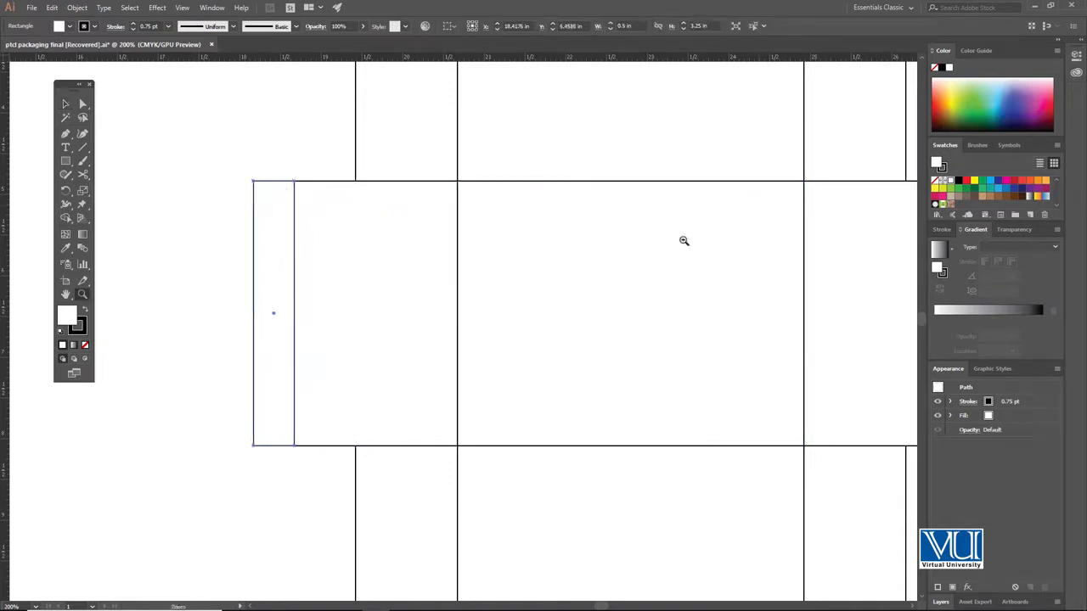
- Duplicate the bottom 4.25 x 3.25 in panel directly below itself and set the copy's height to 0.5 in
{"action": "key", "text": "ctrl+1"}
{"action": "left_click_drag", "start_coordinate": [635, 241], "coordinate": [642, 222]}
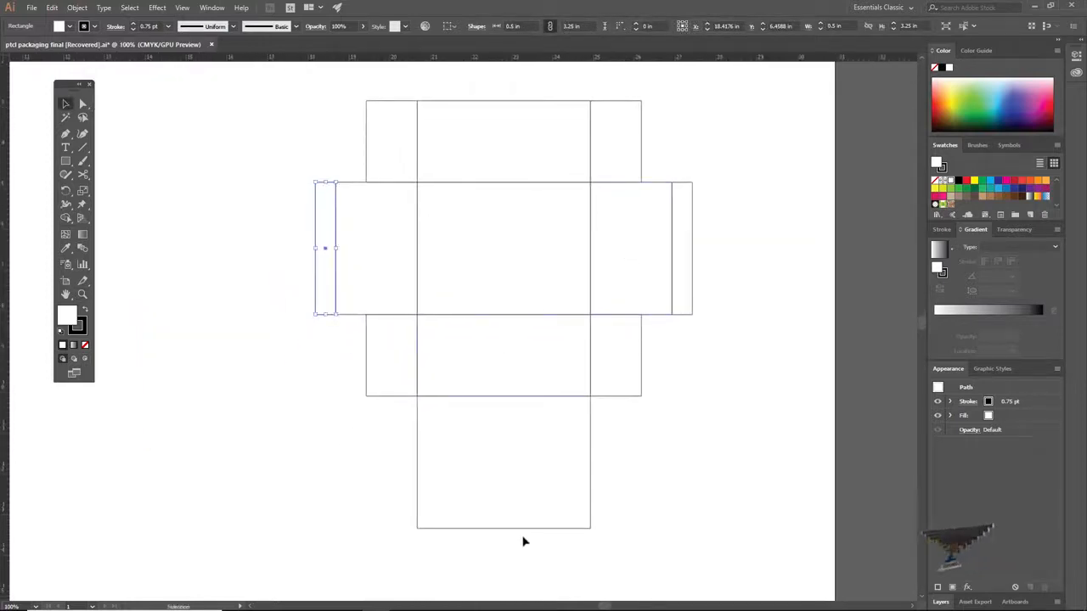
{"action": "scroll", "coordinate": [542, 475], "scroll_direction": "down", "scroll_amount": 3}
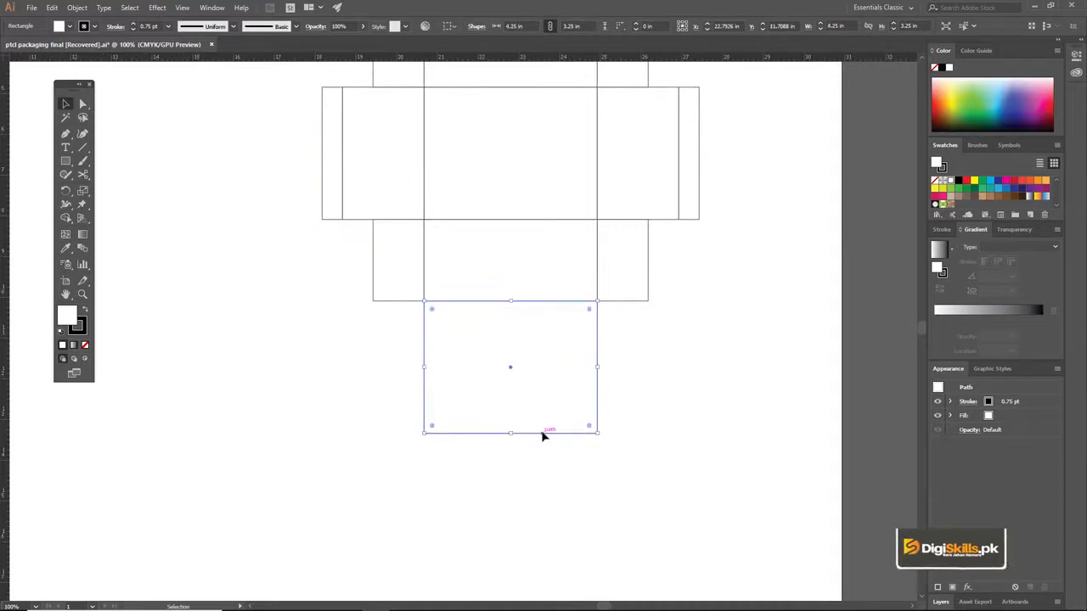
{"action": "left_click_drag", "start_coordinate": [598, 340], "coordinate": [585, 468]}
{"action": "left_click_drag", "start_coordinate": [585, 468], "coordinate": [585, 393]}
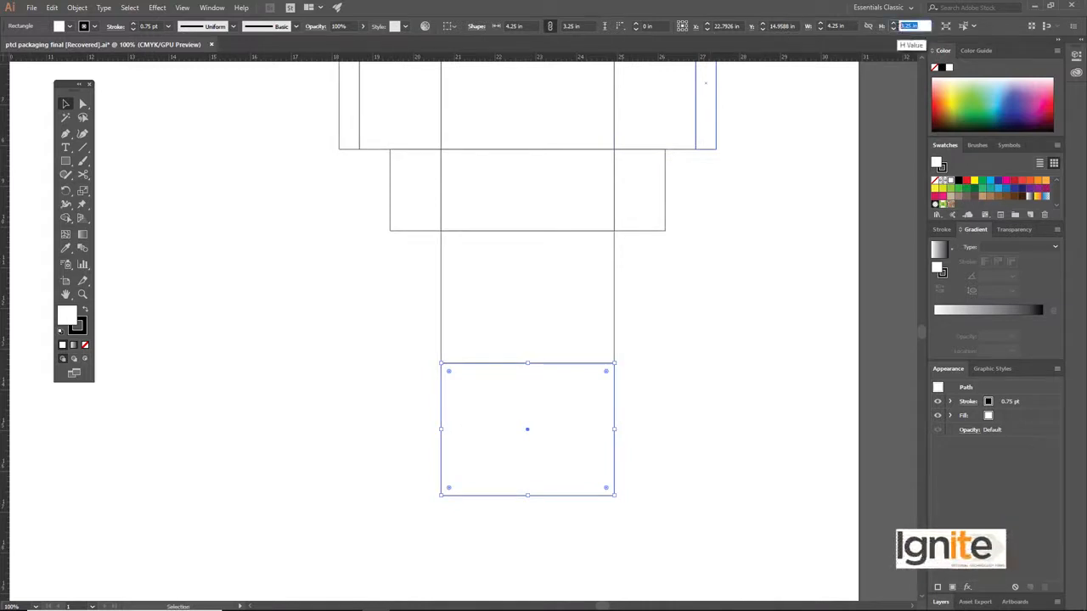
{"action": "key", "text": "Return"}
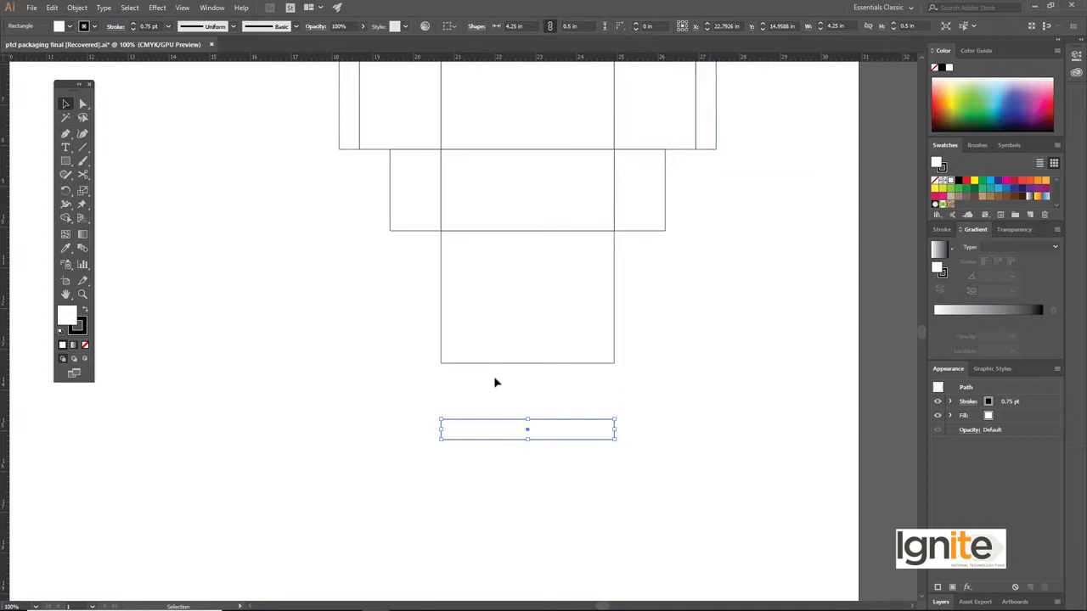
- Snap a duplicate of the 0.5 in high strip against the bottom panel's lower edge and delete the spare strip below
{"action": "left_click", "coordinate": [517, 383], "text": "ctrl"}
{"action": "left_click", "coordinate": [517, 379], "text": "ctrl"}
{"action": "left_click_drag", "start_coordinate": [473, 314], "coordinate": [505, 281]}
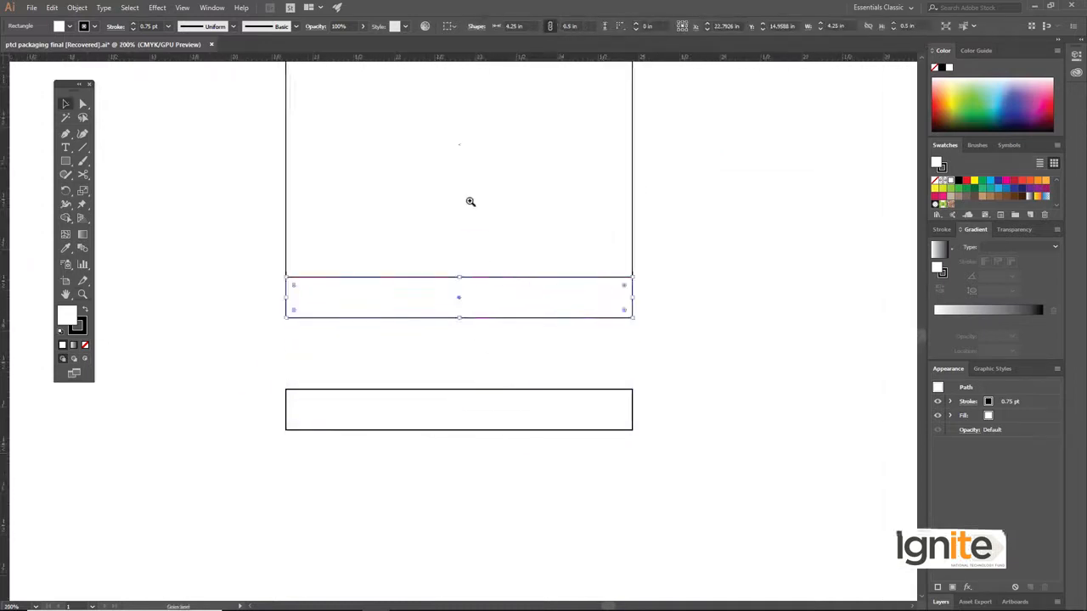
{"action": "left_click", "coordinate": [480, 196], "text": "ctrl+alt"}
{"action": "left_click_drag", "start_coordinate": [468, 456], "coordinate": [528, 520]}
{"action": "key", "text": "Delete"}
{"action": "left_click", "coordinate": [458, 228], "text": "ctrl+alt"}
{"action": "left_click", "coordinate": [461, 237], "text": "ctrl+alt"}
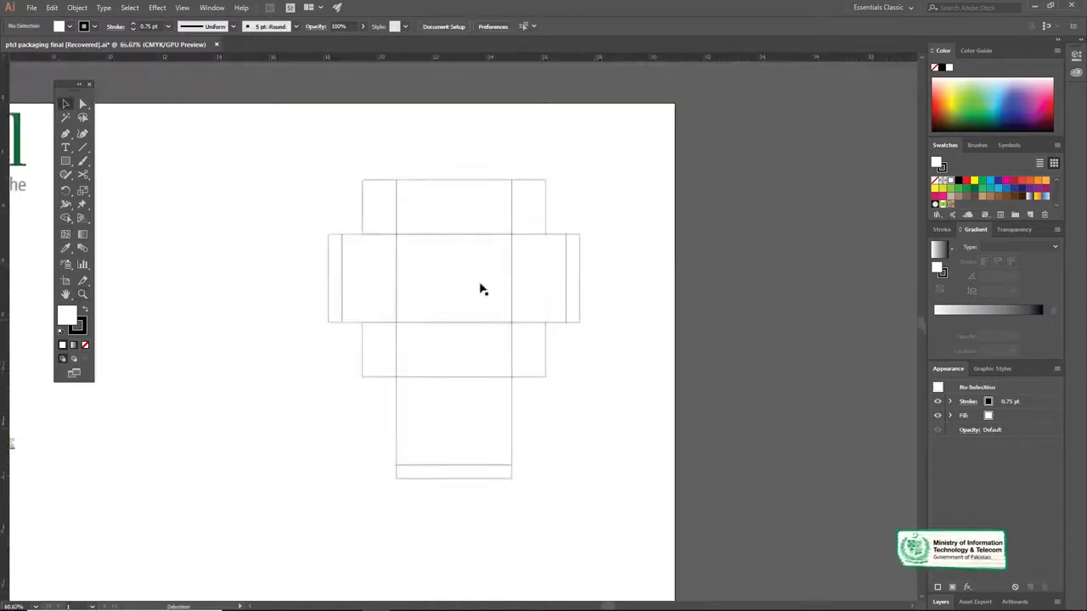
- Duplicate the top 4.25 x 2 in panel and place the copy flush above its upper edge
{"action": "left_click_drag", "start_coordinate": [449, 282], "coordinate": [536, 244]}
{"action": "left_click", "coordinate": [522, 260], "text": "ctrl"}
{"action": "left_click_drag", "start_coordinate": [524, 282], "coordinate": [523, 252]}
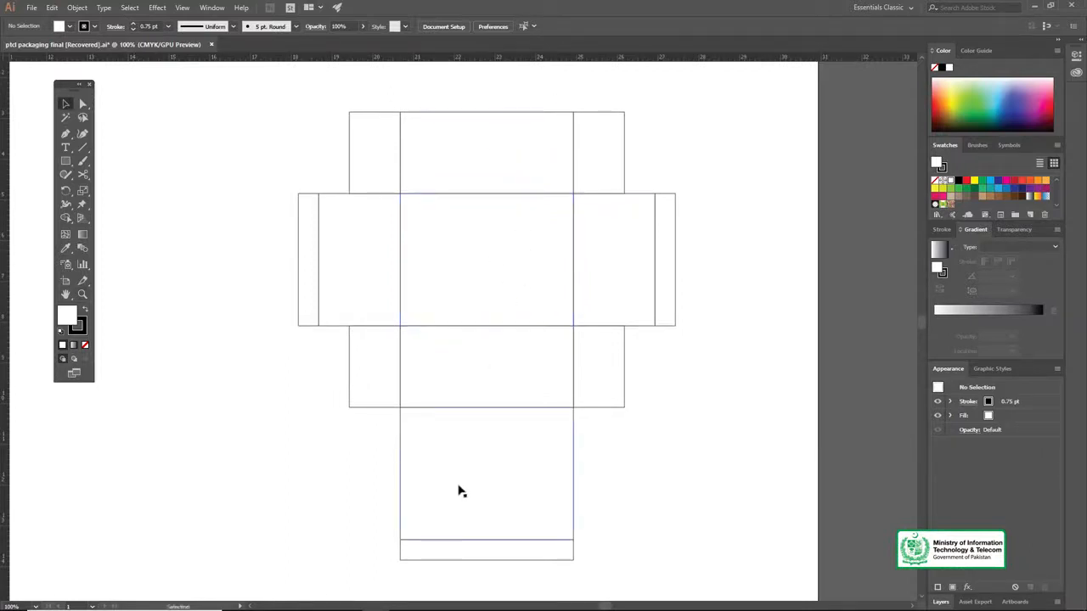
{"action": "left_click_drag", "start_coordinate": [482, 467], "coordinate": [487, 423]}
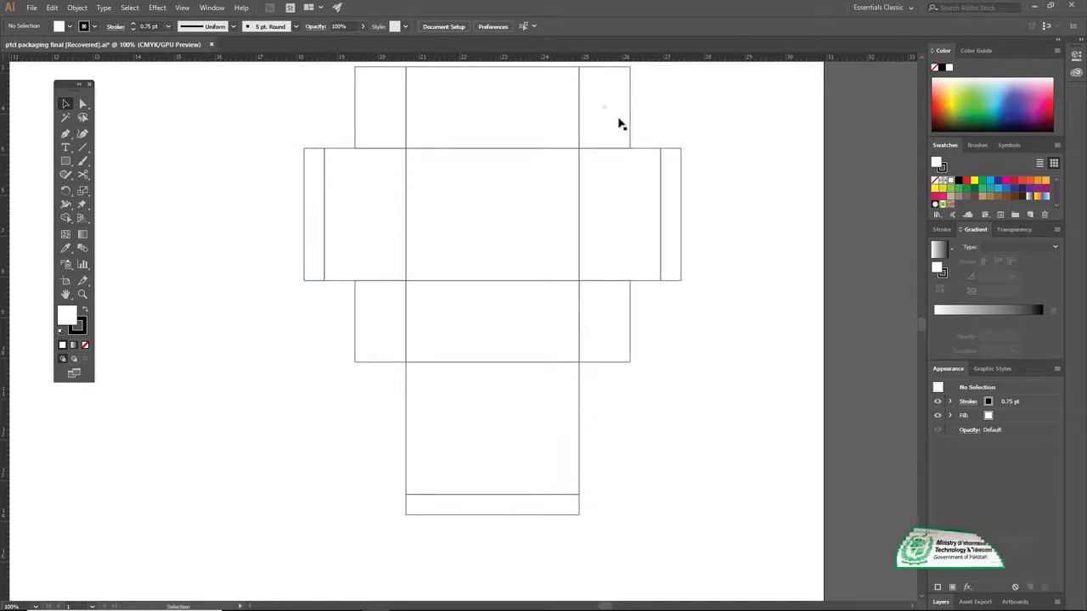
{"action": "left_click_drag", "start_coordinate": [525, 189], "coordinate": [521, 244]}
{"action": "left_click_drag", "start_coordinate": [495, 165], "coordinate": [500, 230]}
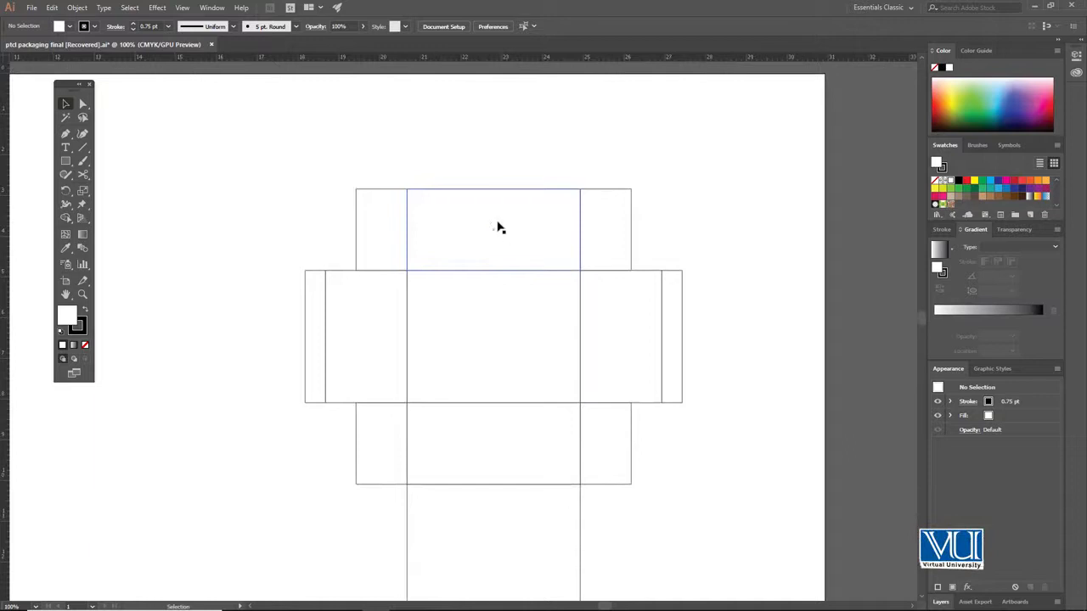
{"action": "left_click_drag", "start_coordinate": [497, 241], "coordinate": [488, 247]}
{"action": "left_click", "coordinate": [490, 231]}
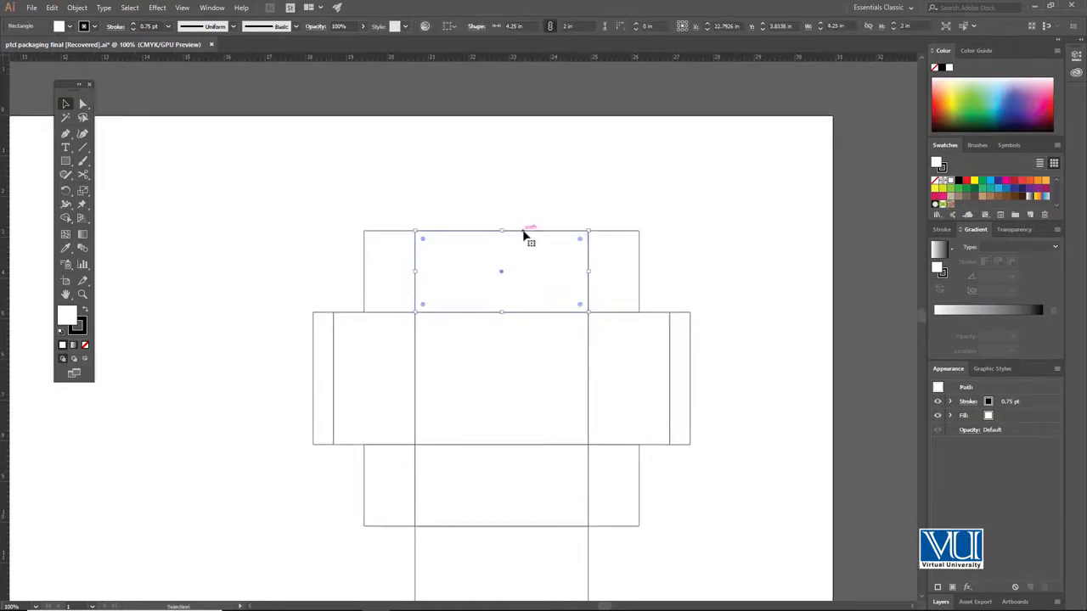
{"action": "left_click_drag", "start_coordinate": [524, 236], "coordinate": [523, 155]}
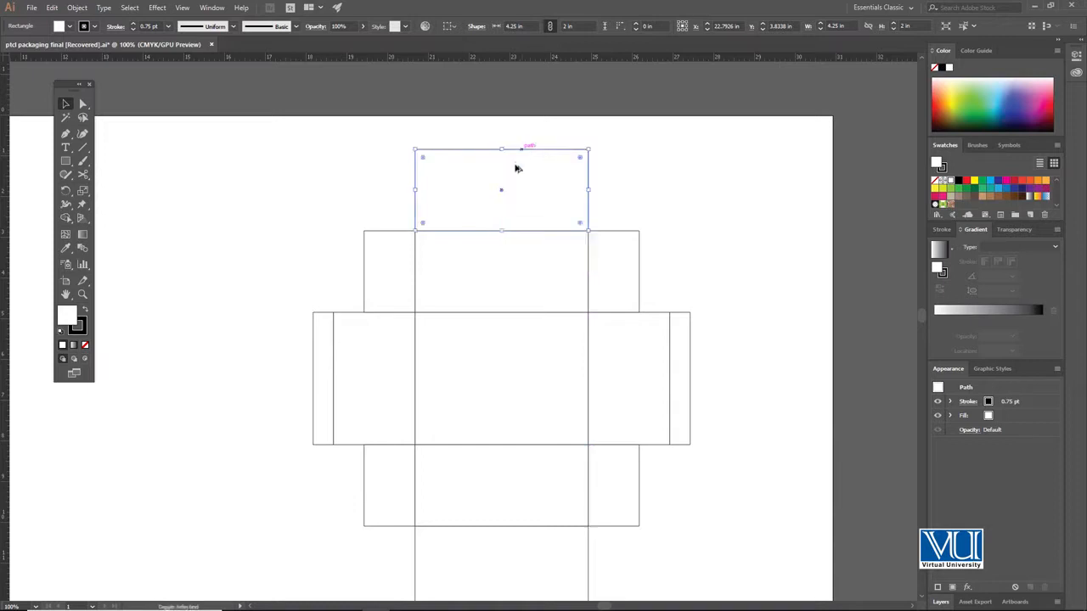
- Set the uppermost copy's height to 0.5 in and snap the strip against the top panel's upper edge
{"action": "left_click_drag", "start_coordinate": [593, 169], "coordinate": [593, 178]}
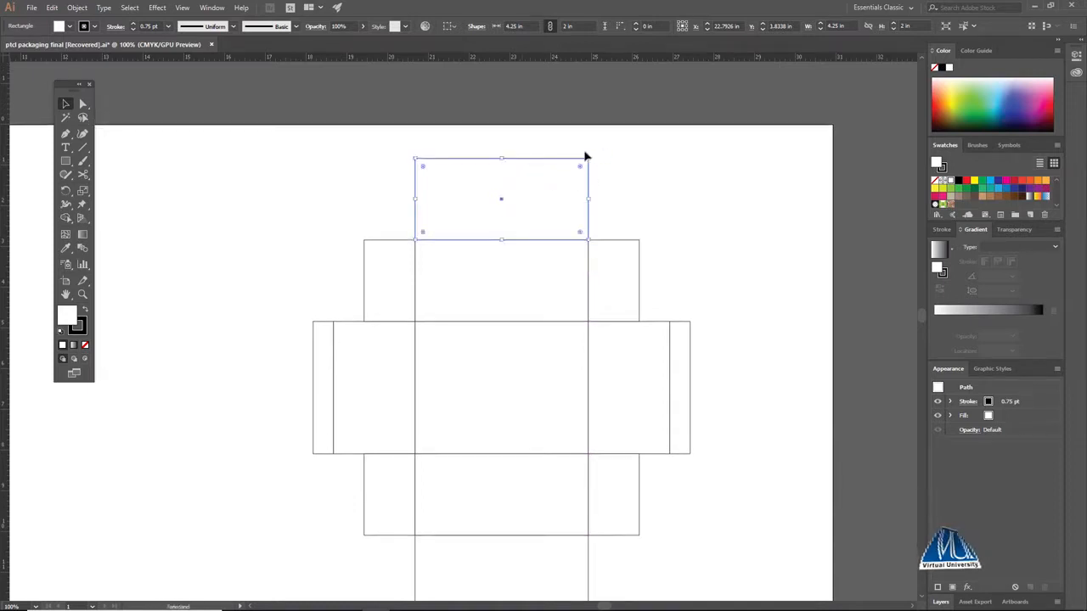
{"action": "left_click", "coordinate": [900, 28]}
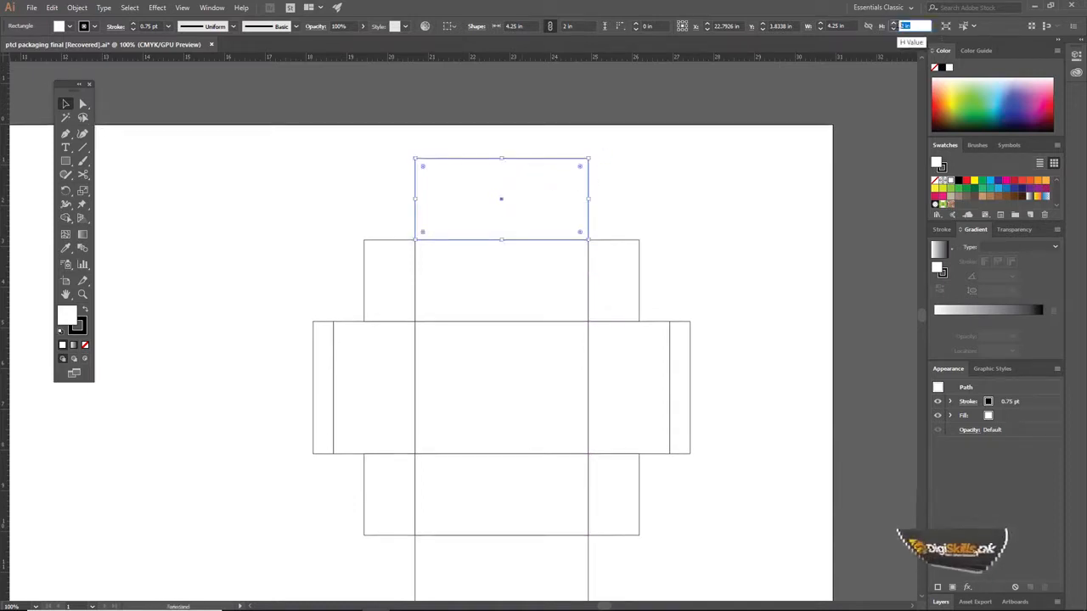
{"action": "type", "text": ".5"}
{"action": "key", "text": "Return"}
{"action": "left_click_drag", "start_coordinate": [531, 193], "coordinate": [532, 223]}
{"action": "left_click", "coordinate": [382, 209]}
- Round only the two upper corners of the 0.5 in high flap above the top panel
{"action": "left_click_drag", "start_coordinate": [503, 246], "coordinate": [506, 217]}
{"action": "key", "text": "z"}
{"action": "left_click", "coordinate": [510, 221]}
{"action": "left_click", "coordinate": [511, 221]}
{"action": "scroll", "coordinate": [490, 258], "scroll_direction": "down", "scroll_amount": 5}
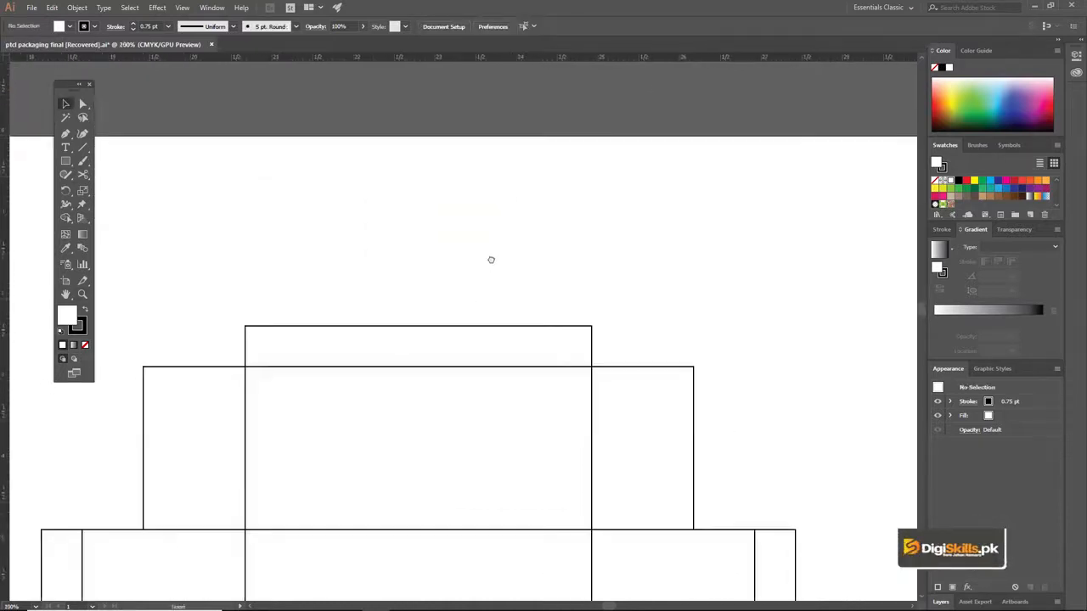
{"action": "key", "text": "v"}
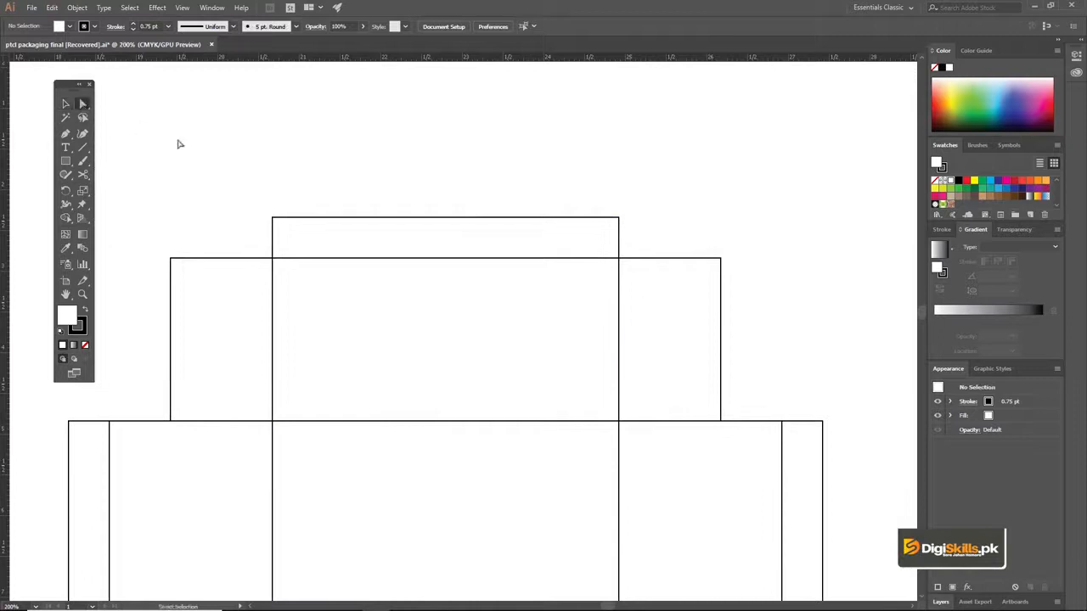
{"action": "left_click_drag", "start_coordinate": [637, 225], "coordinate": [638, 226]}
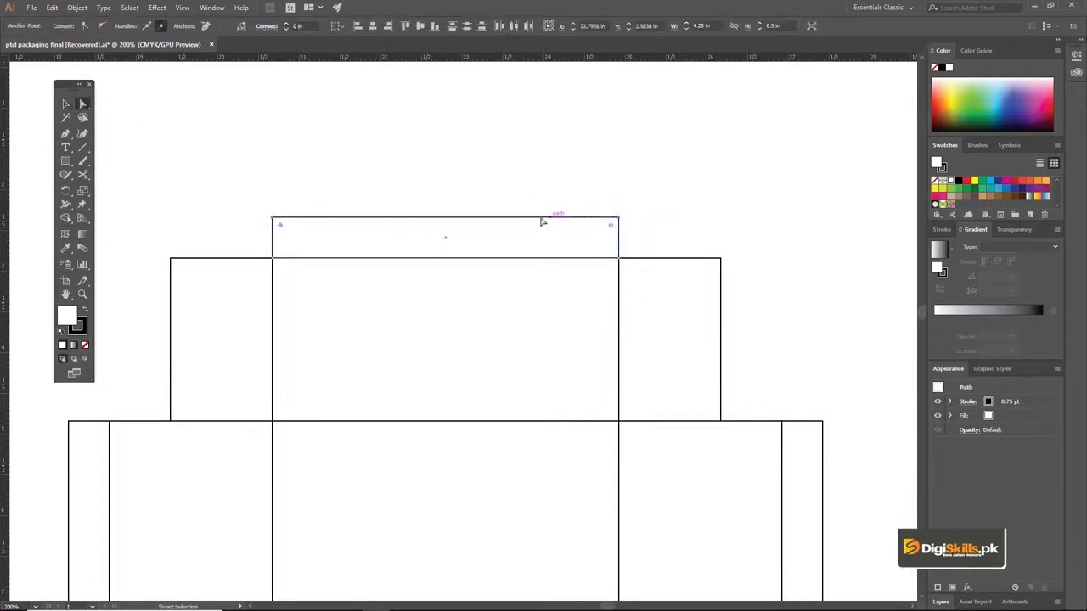
{"action": "key", "text": "z"}
{"action": "left_click", "coordinate": [422, 255]}
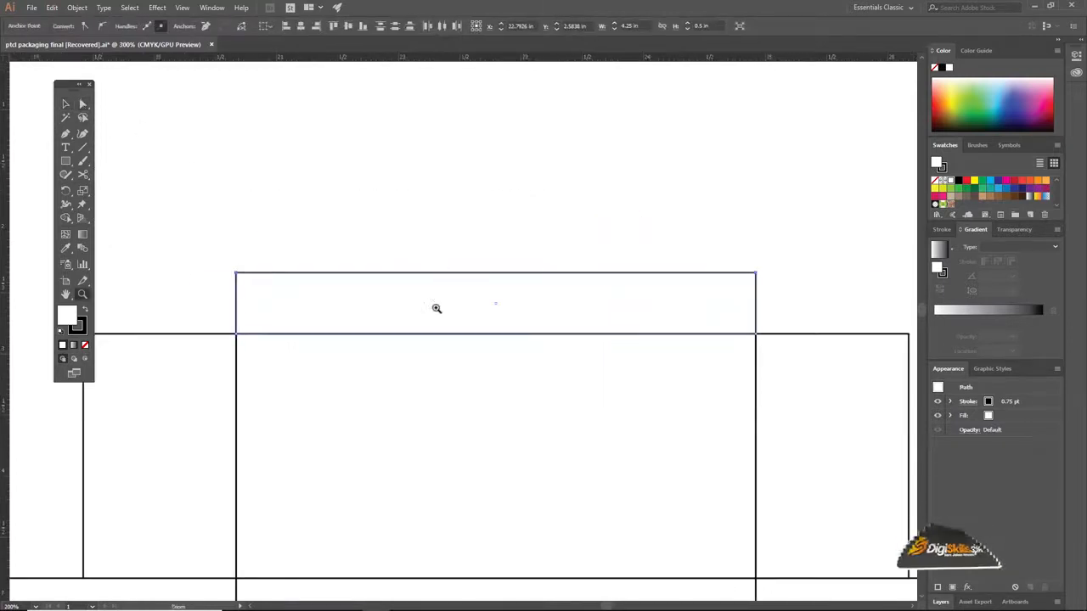
{"action": "left_click", "coordinate": [437, 310]}
{"action": "key", "text": "v"}
{"action": "left_click_drag", "start_coordinate": [459, 298], "coordinate": [396, 272]}
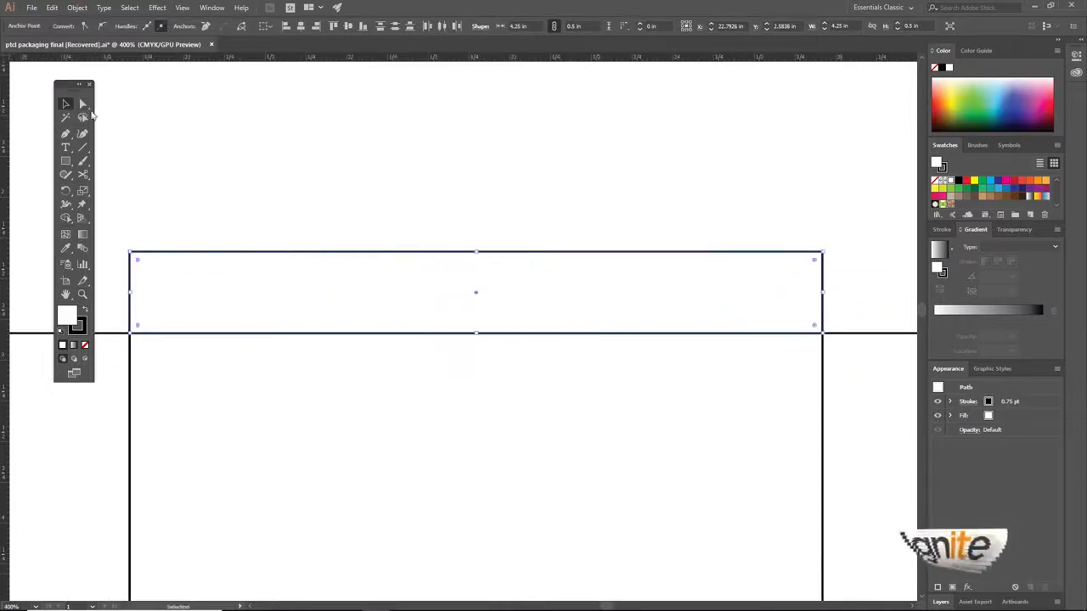
{"action": "left_click", "coordinate": [82, 104]}
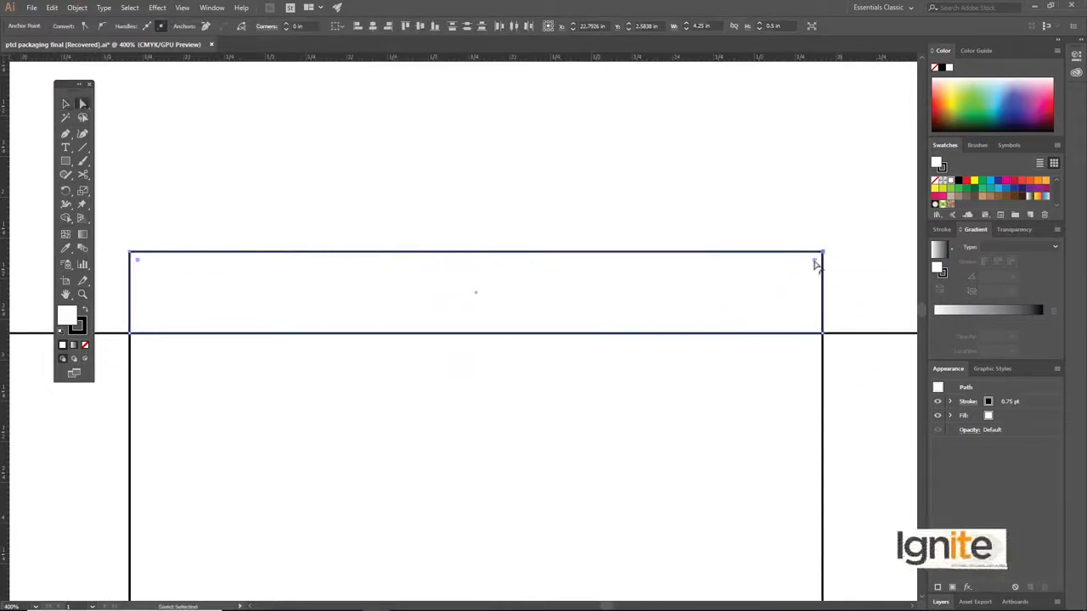
{"action": "left_click_drag", "start_coordinate": [799, 276], "coordinate": [759, 298]}
- Try rounding the corners of the 0.5 in high flap below the bottom panel and undo the attempt
{"action": "key", "text": "z"}
{"action": "left_click", "coordinate": [619, 319], "text": "alt"}
{"action": "left_click", "coordinate": [576, 341], "text": "alt"}
{"action": "left_click", "coordinate": [394, 384], "text": "alt"}
{"action": "key", "text": "v"}
{"action": "left_click_drag", "start_coordinate": [443, 334], "coordinate": [404, 217]}
{"action": "left_click_drag", "start_coordinate": [424, 360], "coordinate": [433, 315]}
{"action": "key", "text": "z"}
{"action": "left_click", "coordinate": [418, 372], "text": "alt"}
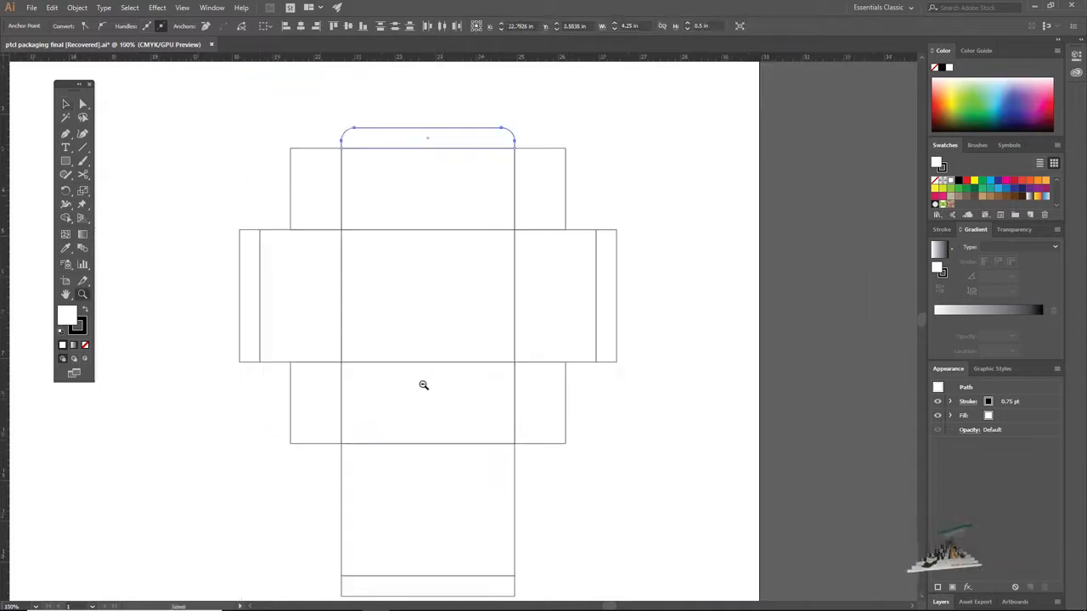
{"action": "left_click", "coordinate": [425, 382], "text": "alt"}
{"action": "left_click_drag", "start_coordinate": [471, 382], "coordinate": [430, 360]}
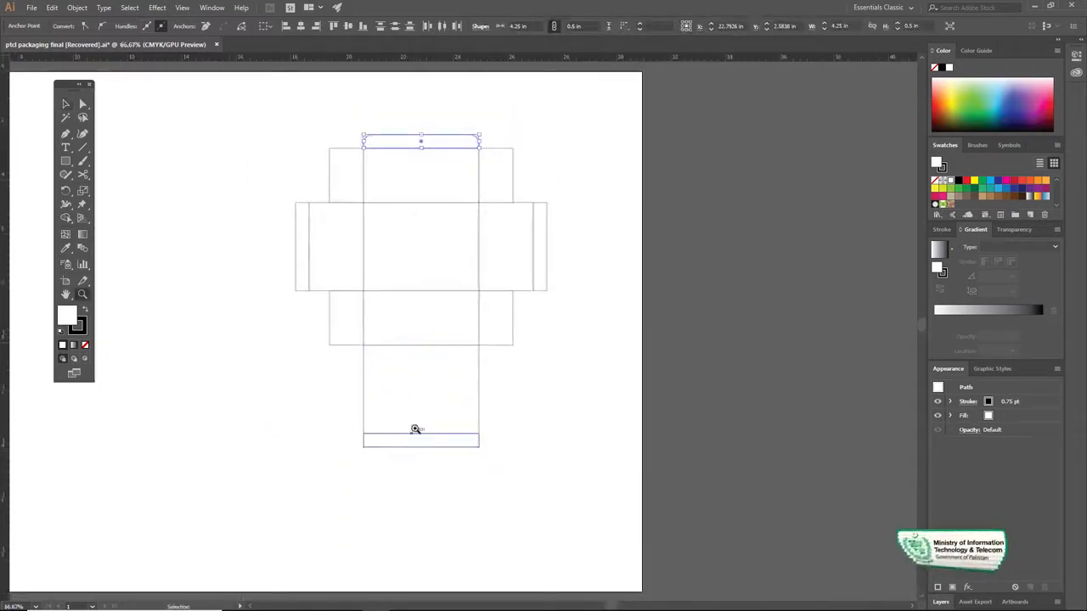
{"action": "left_click_drag", "start_coordinate": [348, 439], "coordinate": [572, 439]}
{"action": "scroll", "coordinate": [495, 434], "scroll_direction": "right", "scroll_amount": 3}
{"action": "left_click_drag", "start_coordinate": [462, 451], "coordinate": [512, 457]}
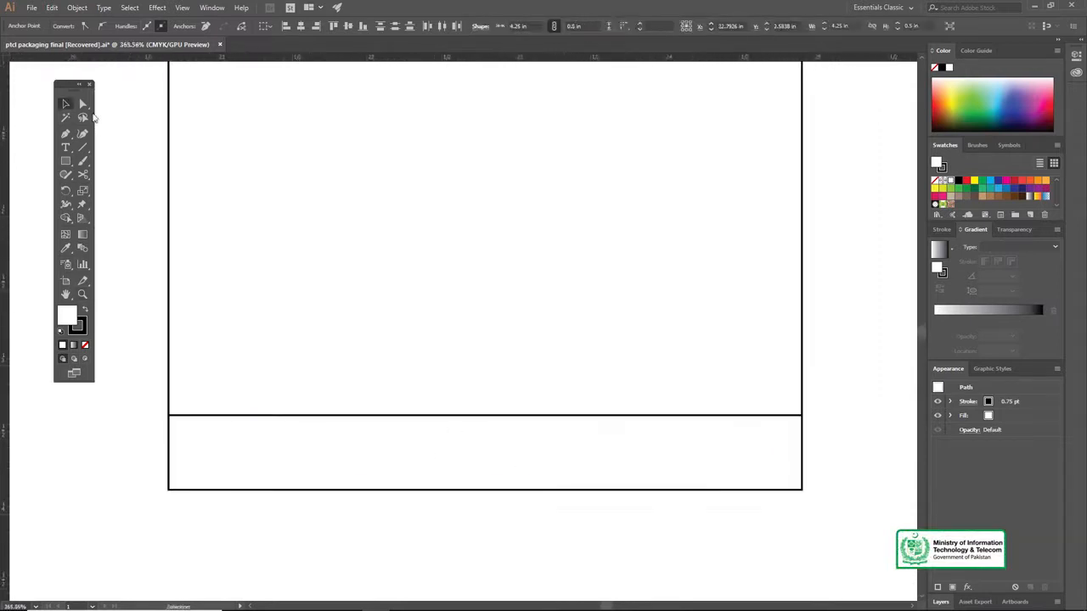
{"action": "left_click", "coordinate": [85, 105]}
{"action": "left_click_drag", "start_coordinate": [492, 524], "coordinate": [849, 516]}
{"action": "left_click_drag", "start_coordinate": [793, 483], "coordinate": [772, 473]}
{"action": "key", "text": "ctrl+z"}
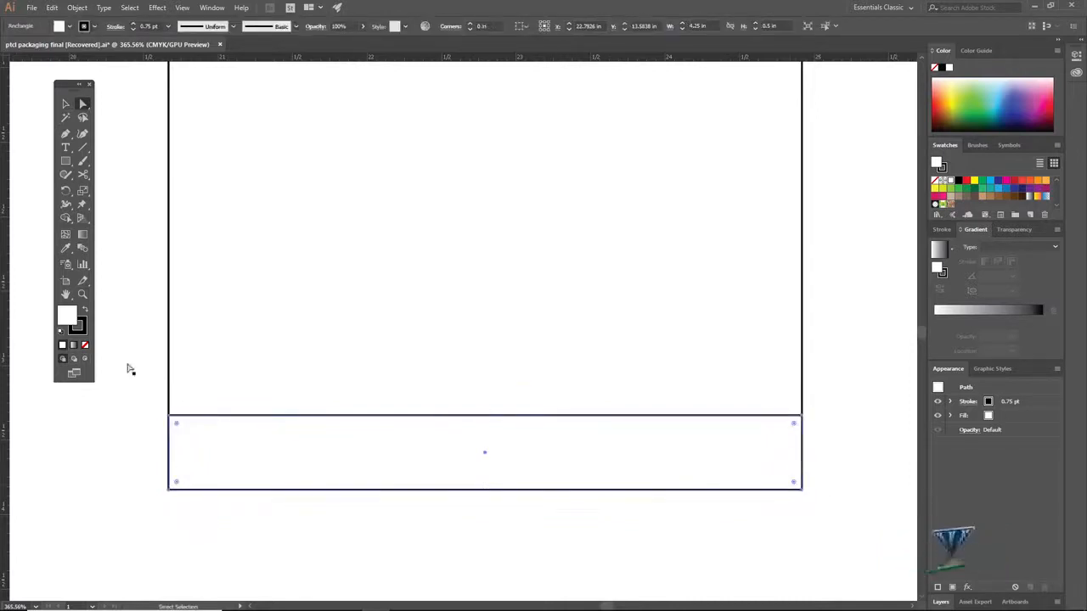
- Round only the two lower corners of the 0.5 in high flap below the bottom panel to about 0.34 in
{"action": "left_click", "coordinate": [167, 395]}
{"action": "left_click_drag", "start_coordinate": [151, 456], "coordinate": [820, 515]}
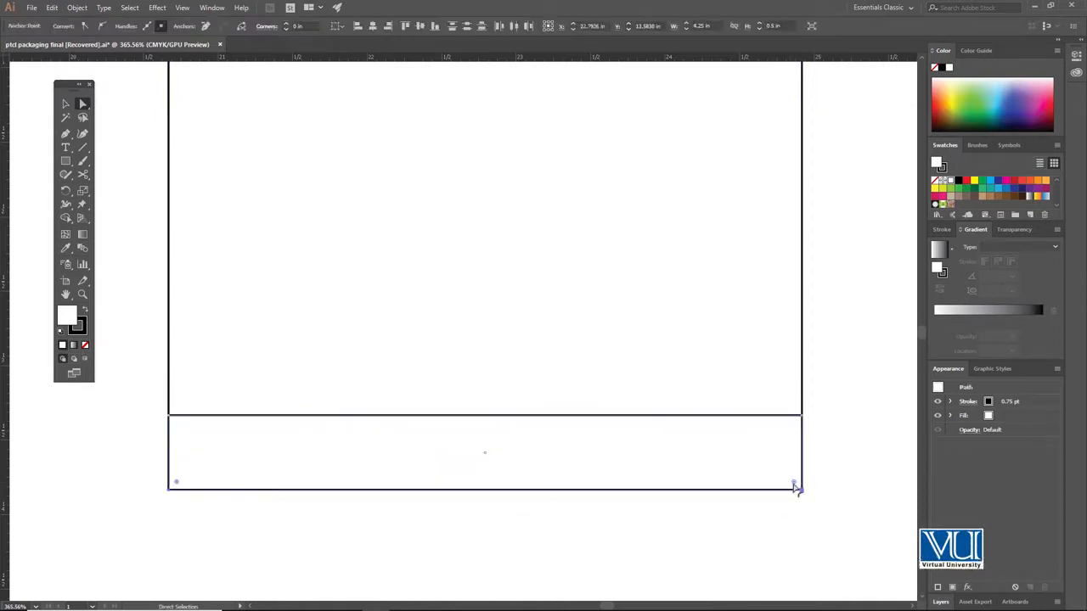
{"action": "left_click_drag", "start_coordinate": [795, 486], "coordinate": [769, 477]}
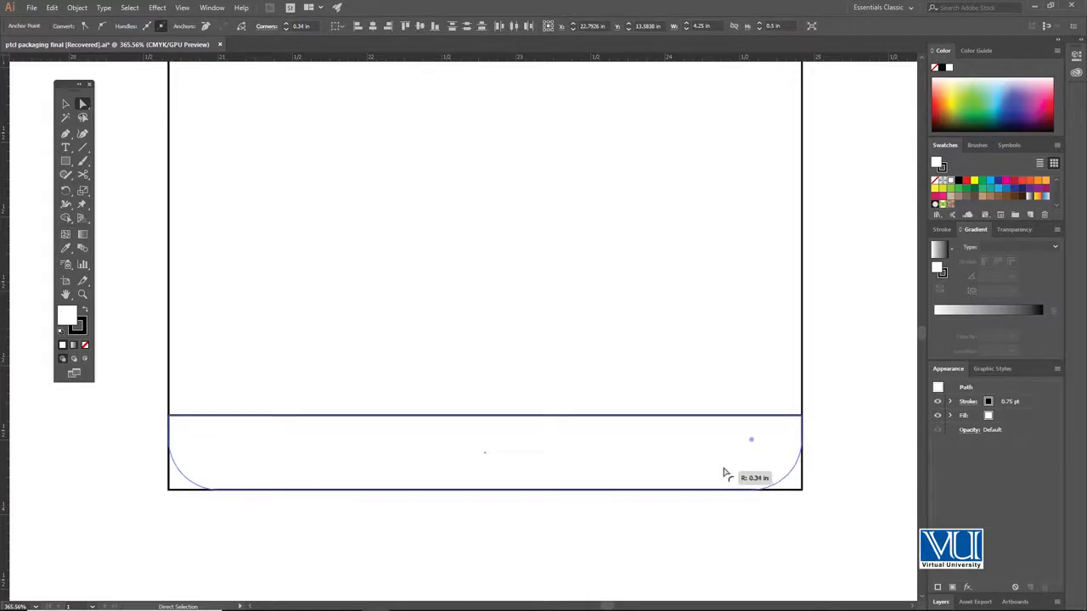
{"action": "left_click_drag", "start_coordinate": [725, 474], "coordinate": [724, 473]}
- Round the two outer corners of the 0.5 in wide glue flap at the dieline's right end to about 0.31 in
{"action": "key", "text": "z"}
{"action": "left_click", "coordinate": [535, 255], "text": "alt"}
{"action": "left_click", "coordinate": [527, 258], "text": "alt"}
{"action": "left_click", "coordinate": [450, 271], "text": "alt"}
{"action": "left_click", "coordinate": [450, 270], "text": "alt"}
{"action": "key", "text": "v"}
{"action": "left_click_drag", "start_coordinate": [434, 161], "coordinate": [449, 275]}
{"action": "key", "text": "z"}
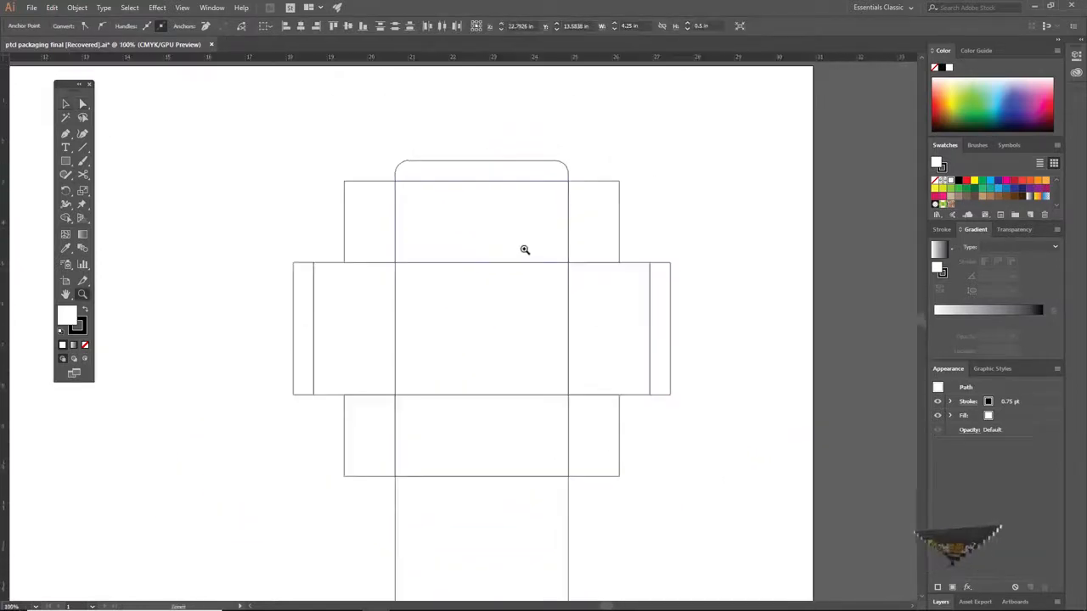
{"action": "left_click", "coordinate": [553, 308]}
{"action": "left_click", "coordinate": [473, 315]}
{"action": "left_click", "coordinate": [473, 332]}
{"action": "key", "text": "v"}
{"action": "left_click_drag", "start_coordinate": [466, 345], "coordinate": [543, 286]}
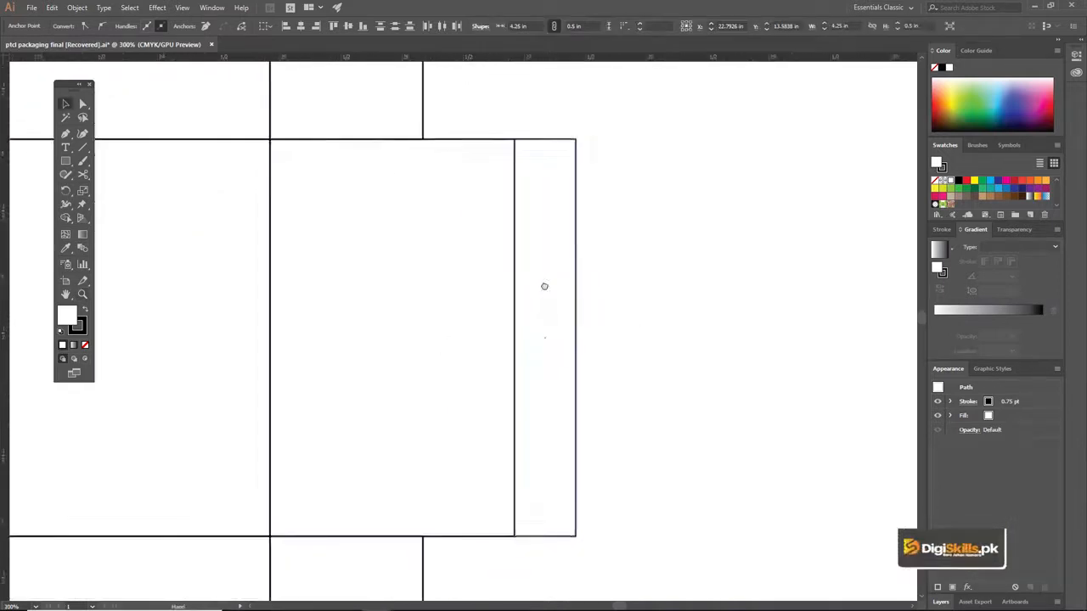
{"action": "left_click", "coordinate": [81, 103]}
{"action": "left_click_drag", "start_coordinate": [562, 555], "coordinate": [561, 535]}
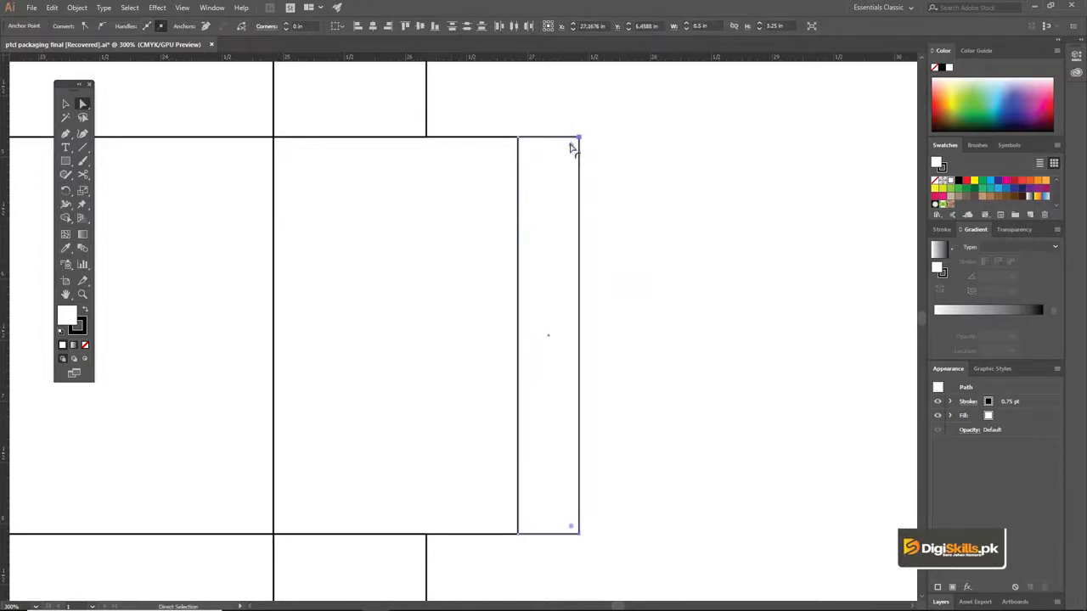
{"action": "mouse_move", "coordinate": [571, 148]}
{"action": "left_mouse_down"}
{"action": "mouse_move", "coordinate": [552, 164]}
{"action": "mouse_move", "coordinate": [571, 153]}
{"action": "left_mouse_up"}
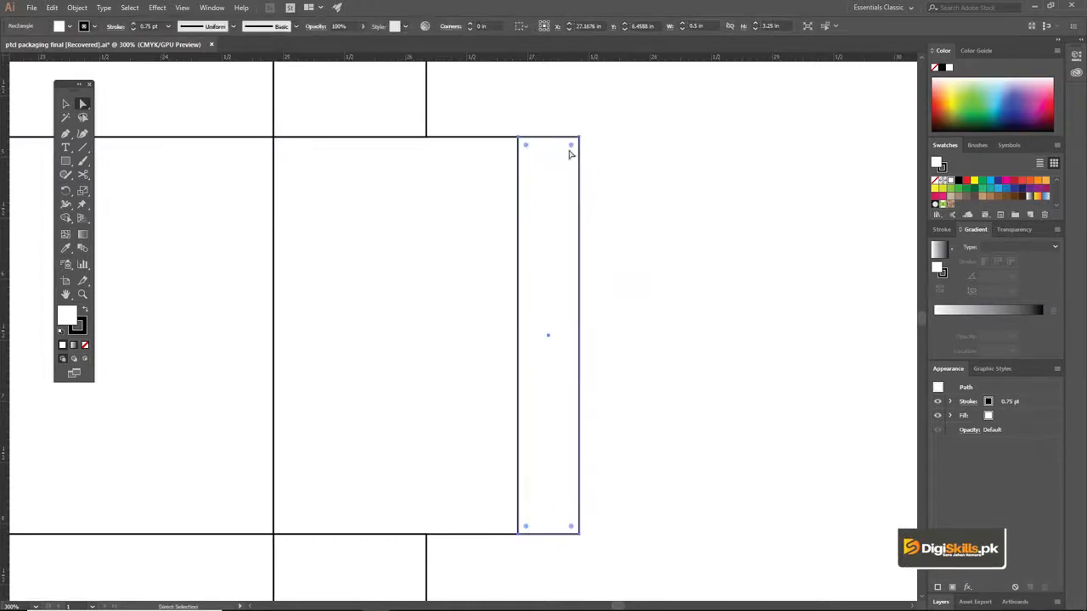
{"action": "left_click", "coordinate": [571, 145]}
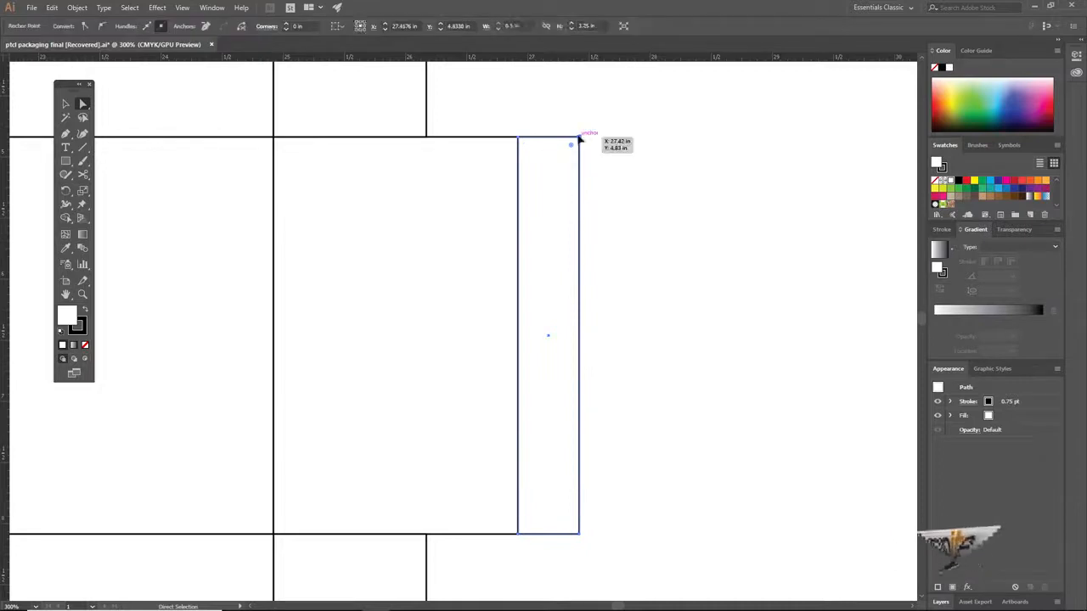
{"action": "left_click", "coordinate": [574, 531], "text": "shift"}
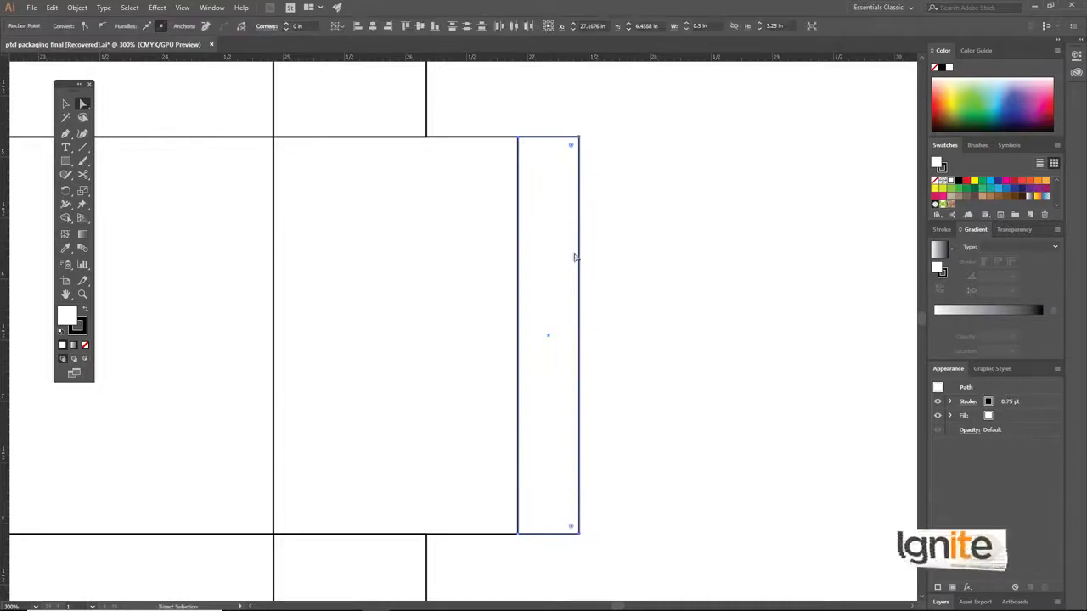
{"action": "left_click_drag", "start_coordinate": [571, 148], "coordinate": [566, 153]}
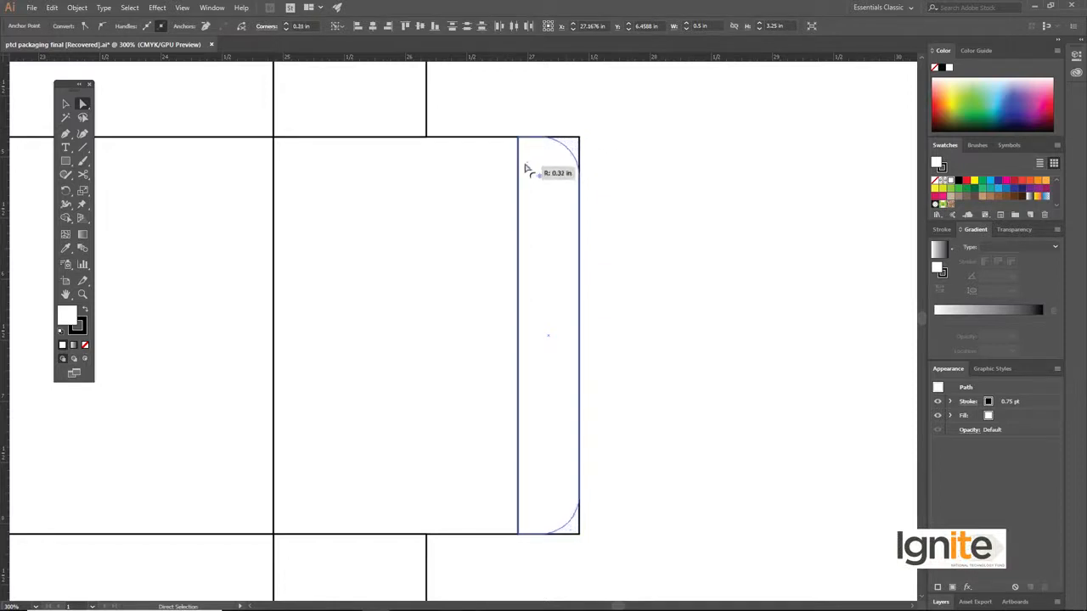
{"action": "left_click_drag", "start_coordinate": [531, 168], "coordinate": [530, 168]}
- Round the two outer corners of the 0.5 in wide glue flap at the dieline's left end to about 0.34 in
{"action": "key", "text": "space"}
{"action": "left_click_drag", "start_coordinate": [374, 213], "coordinate": [771, 146]}
{"action": "left_click_drag", "start_coordinate": [357, 255], "coordinate": [873, 288]}
{"action": "left_click_drag", "start_coordinate": [389, 209], "coordinate": [410, 221]}
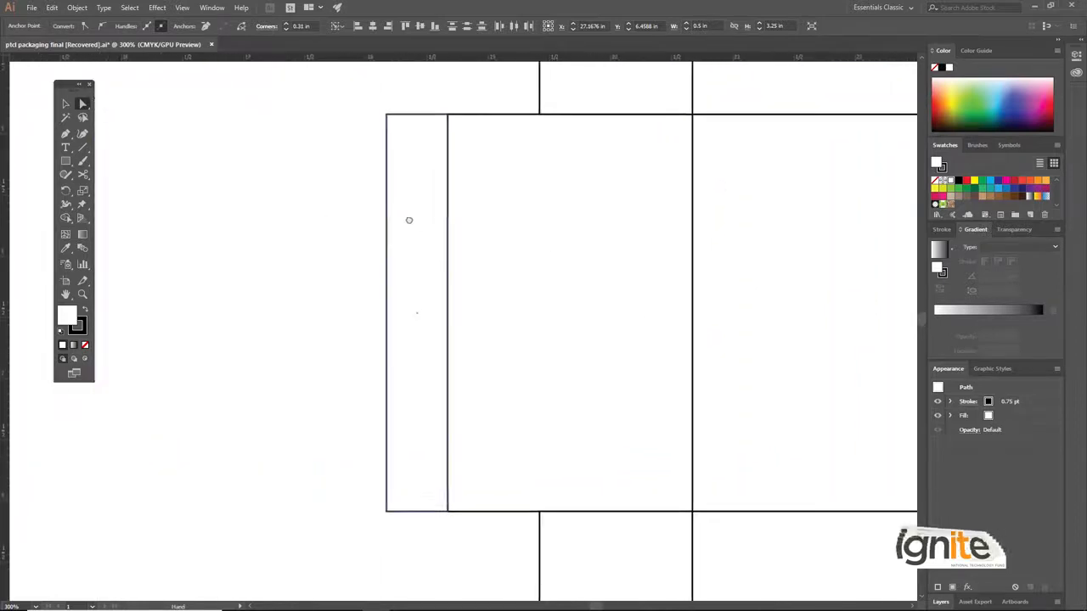
{"action": "left_click", "coordinate": [389, 117]}
{"action": "left_click", "coordinate": [388, 512]}
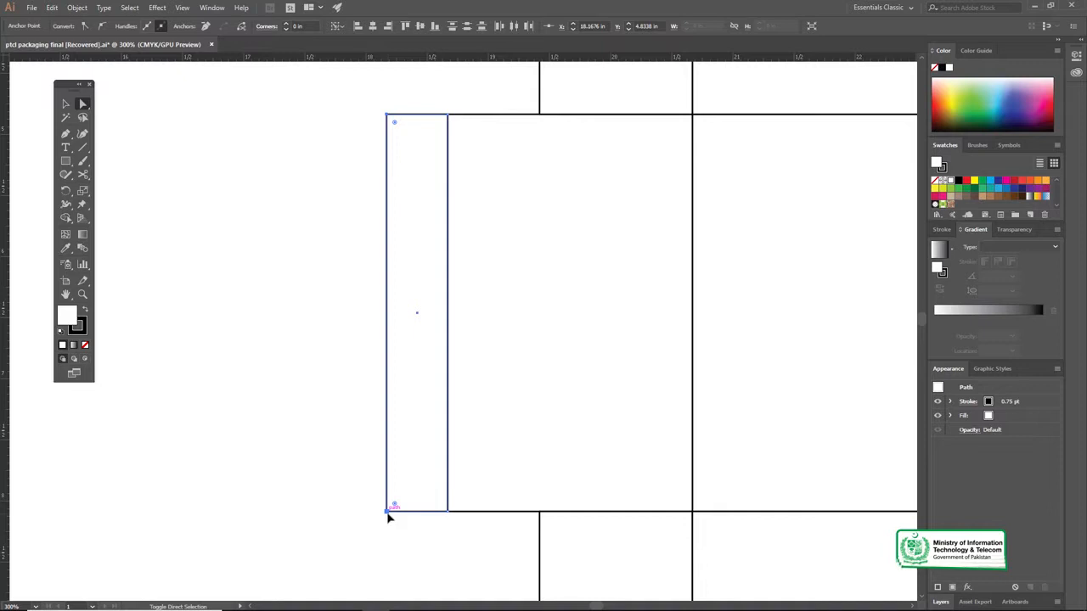
{"action": "left_click_drag", "start_coordinate": [396, 125], "coordinate": [451, 151]}
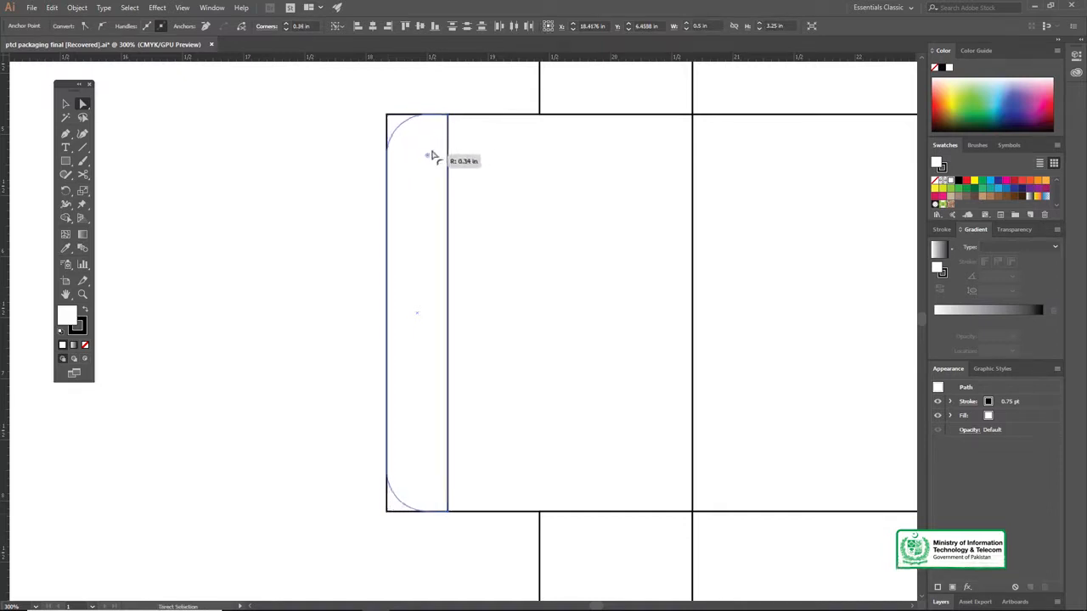
- Examine the whole dieline and the four 1.25 x 2 in side flaps, ending on the one right of the top panel
{"action": "key", "text": "z"}
{"action": "left_click", "coordinate": [598, 219], "text": "alt"}
{"action": "left_click", "coordinate": [597, 219], "text": "alt"}
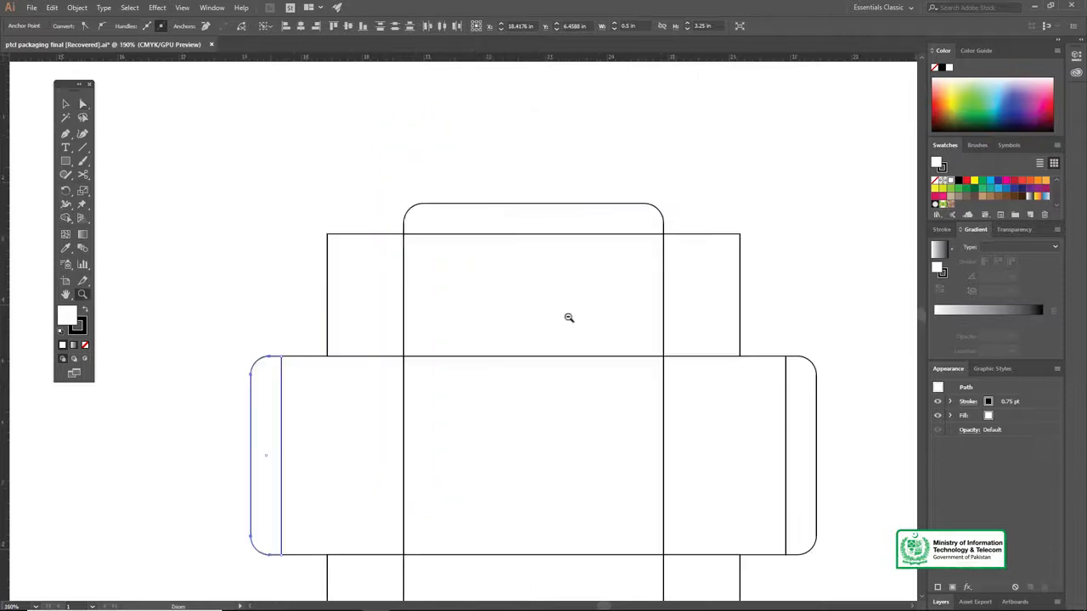
{"action": "left_click", "coordinate": [570, 319], "text": "alt"}
{"action": "left_click", "coordinate": [487, 375], "text": "alt"}
{"action": "key", "text": "v"}
{"action": "left_click_drag", "start_coordinate": [481, 294], "coordinate": [517, 246]}
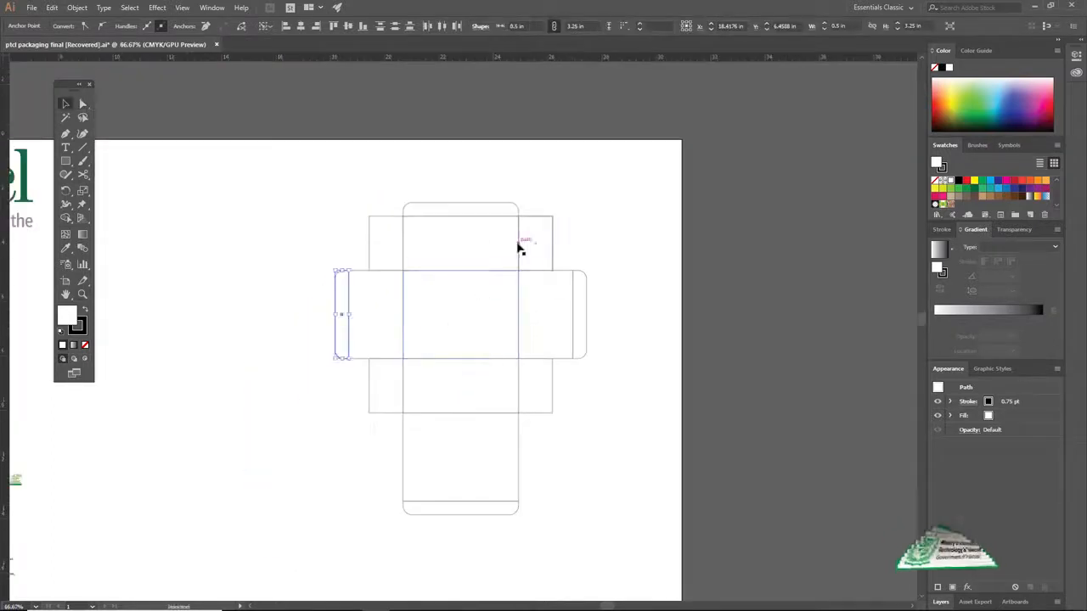
{"action": "left_click", "coordinate": [530, 245]}
{"action": "left_click", "coordinate": [387, 245]}
{"action": "left_click", "coordinate": [393, 376]}
{"action": "left_click", "coordinate": [539, 365]}
{"action": "key", "text": "z"}
{"action": "left_click", "coordinate": [511, 255]}
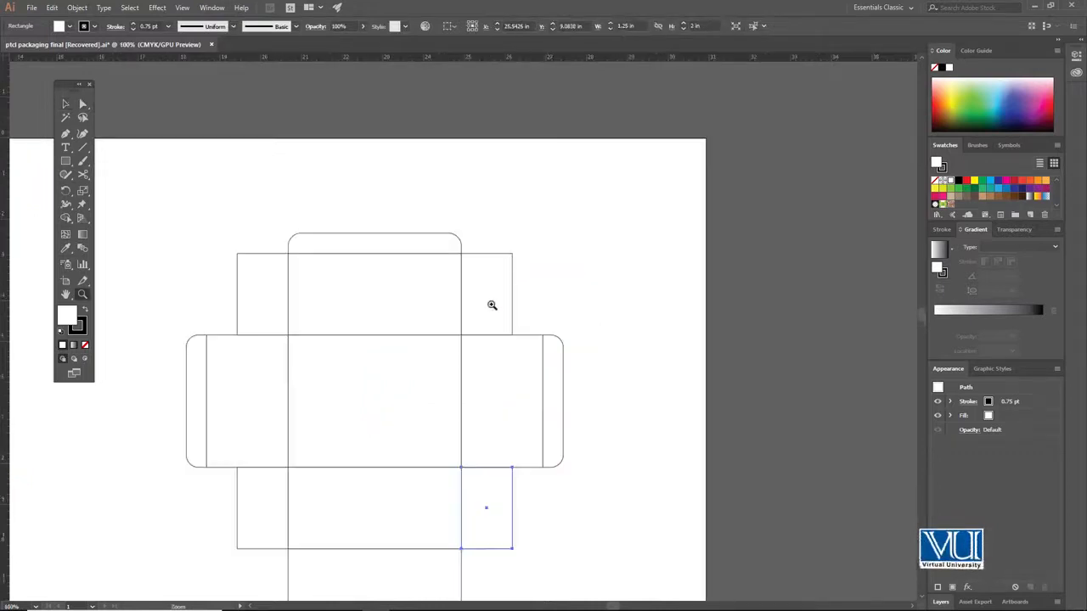
{"action": "left_click", "coordinate": [489, 306]}
{"action": "left_click", "coordinate": [476, 309]}
{"action": "left_click", "coordinate": [495, 327]}
{"action": "key", "text": "v"}
{"action": "left_click", "coordinate": [482, 272]}
{"action": "left_click", "coordinate": [556, 171]}
{"action": "left_click", "coordinate": [519, 186]}
{"action": "right_click", "coordinate": [519, 186]}
{"action": "mouse_move", "coordinate": [550, 363]}
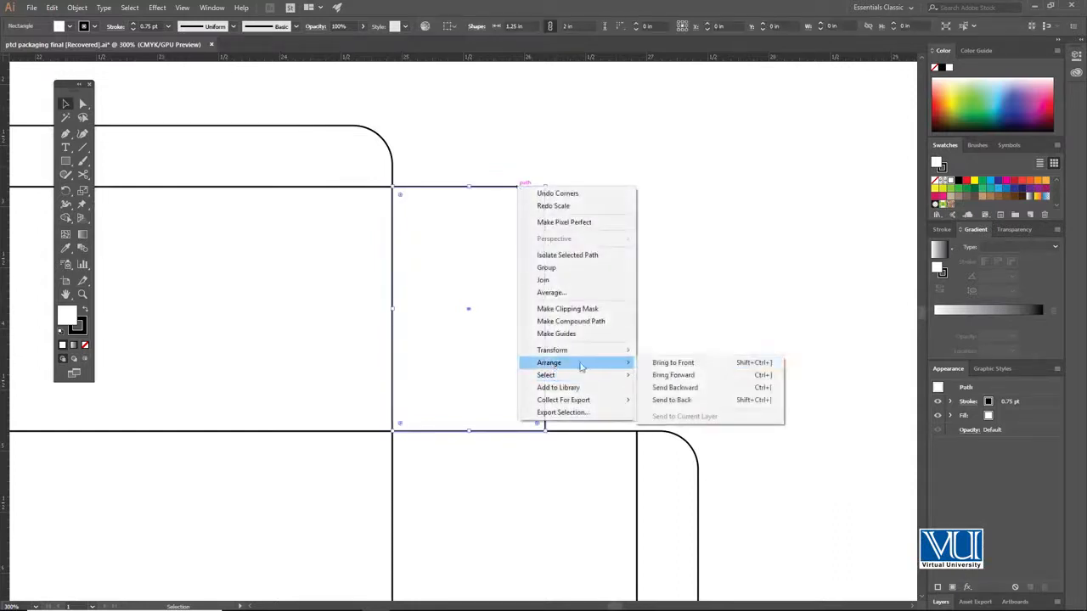
{"action": "mouse_move", "coordinate": [620, 351]}
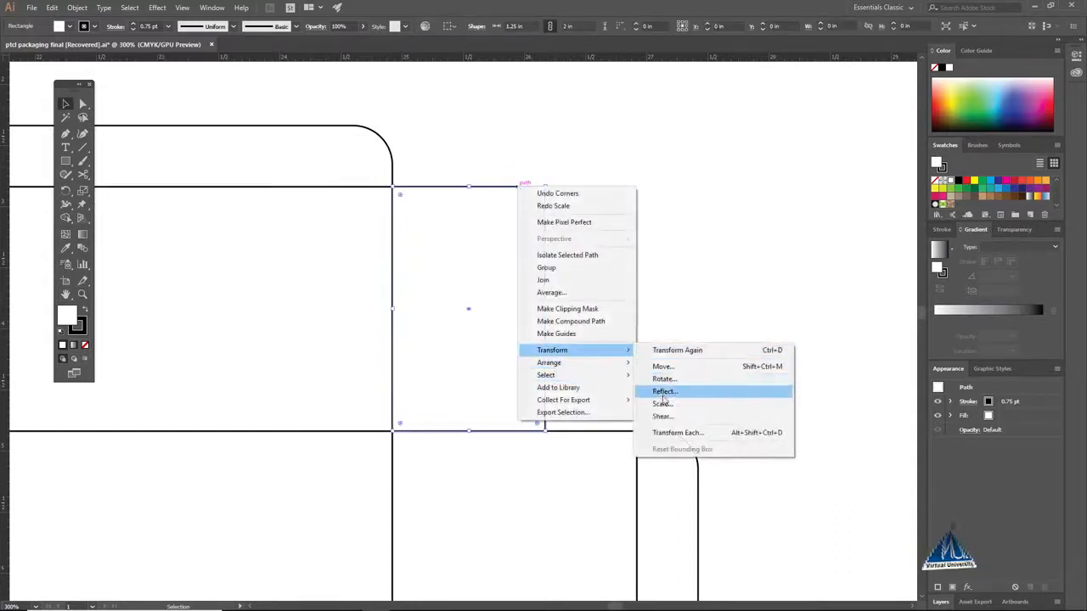
{"action": "left_click", "coordinate": [571, 159]}
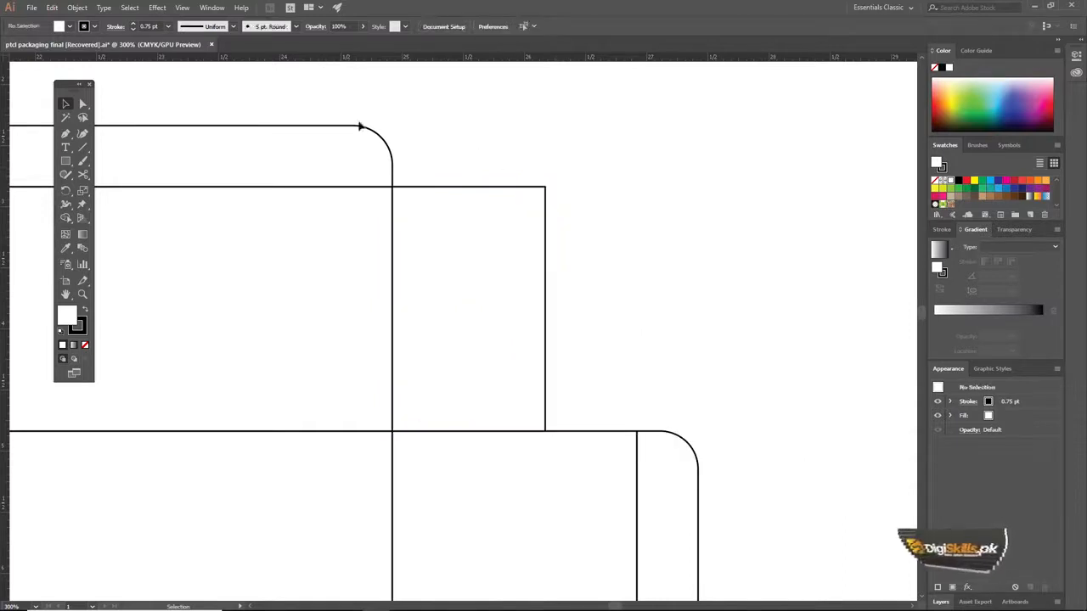
- Taper the side flap right of the top panel by scaling its two outer corner points uniformly to 80%
{"action": "left_click", "coordinate": [83, 103]}
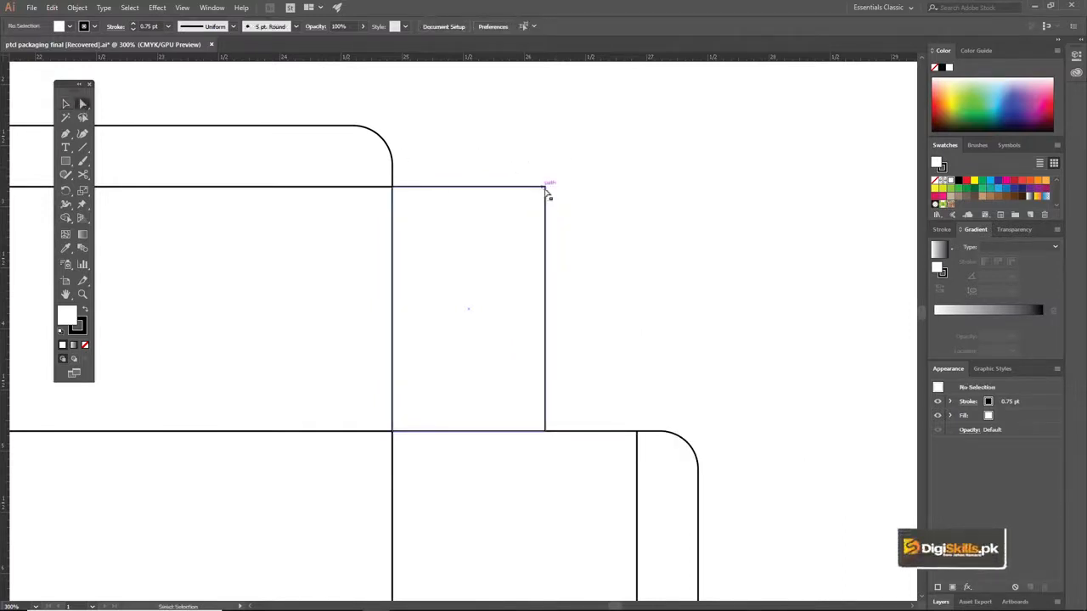
{"action": "left_click", "coordinate": [545, 188]}
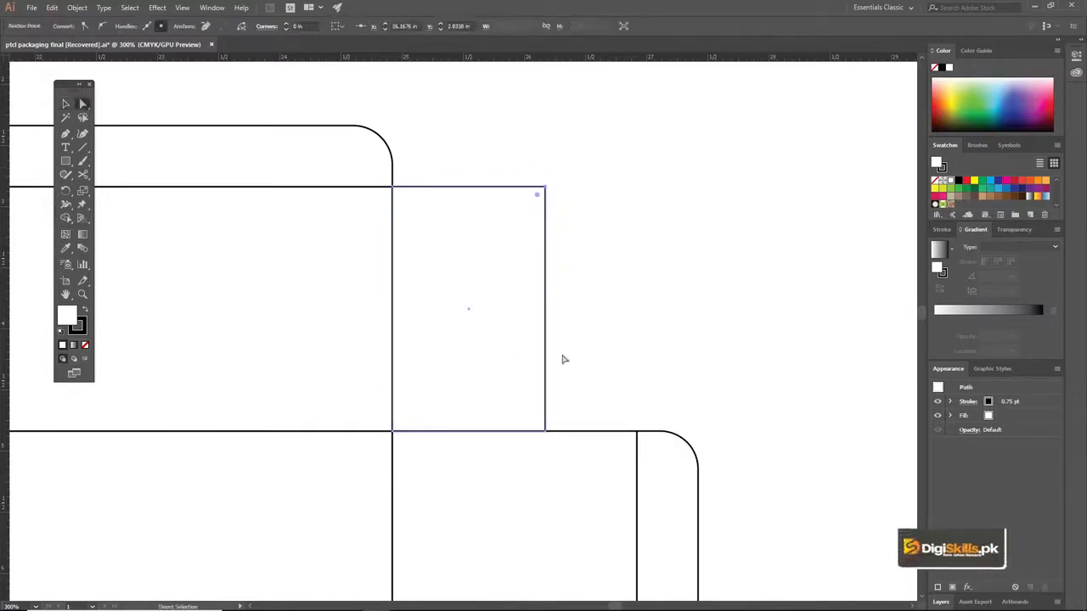
{"action": "left_click", "coordinate": [547, 435], "text": "shift"}
{"action": "right_click", "coordinate": [500, 244]}
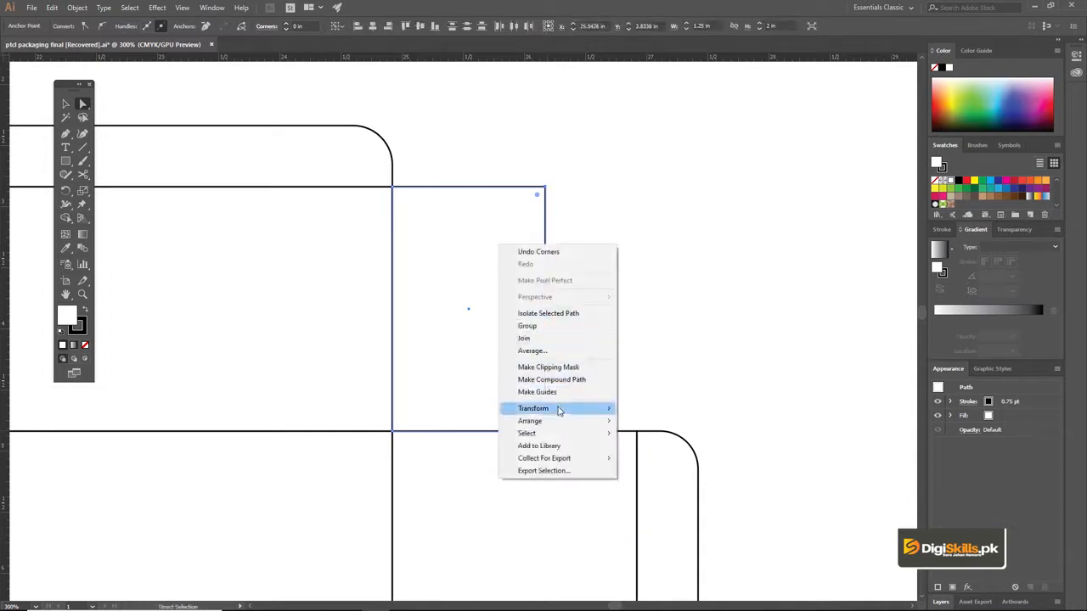
{"action": "mouse_move", "coordinate": [567, 410]}
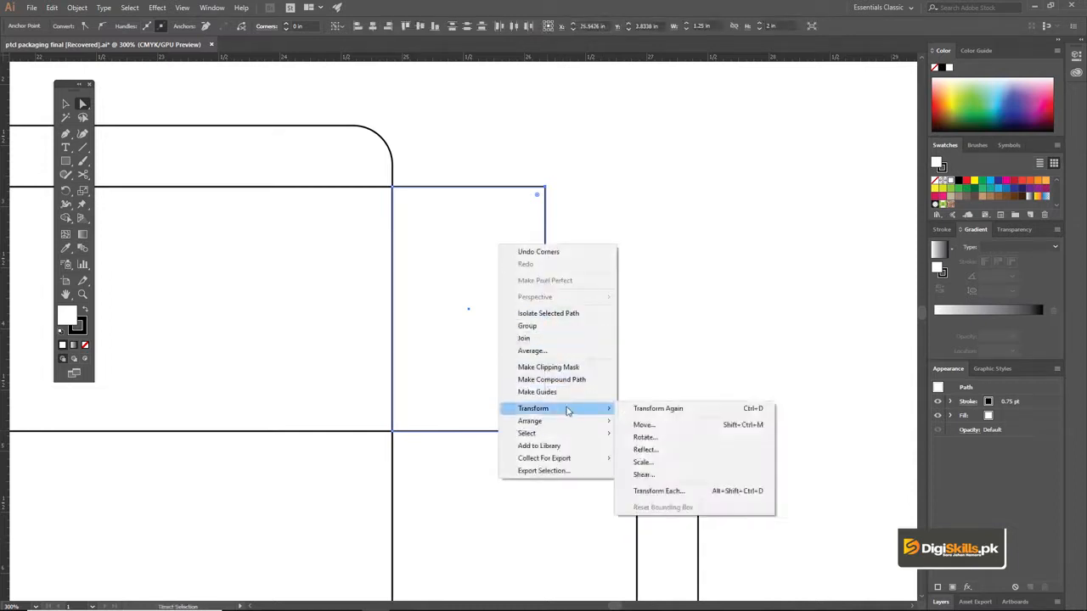
{"action": "left_click", "coordinate": [649, 462]}
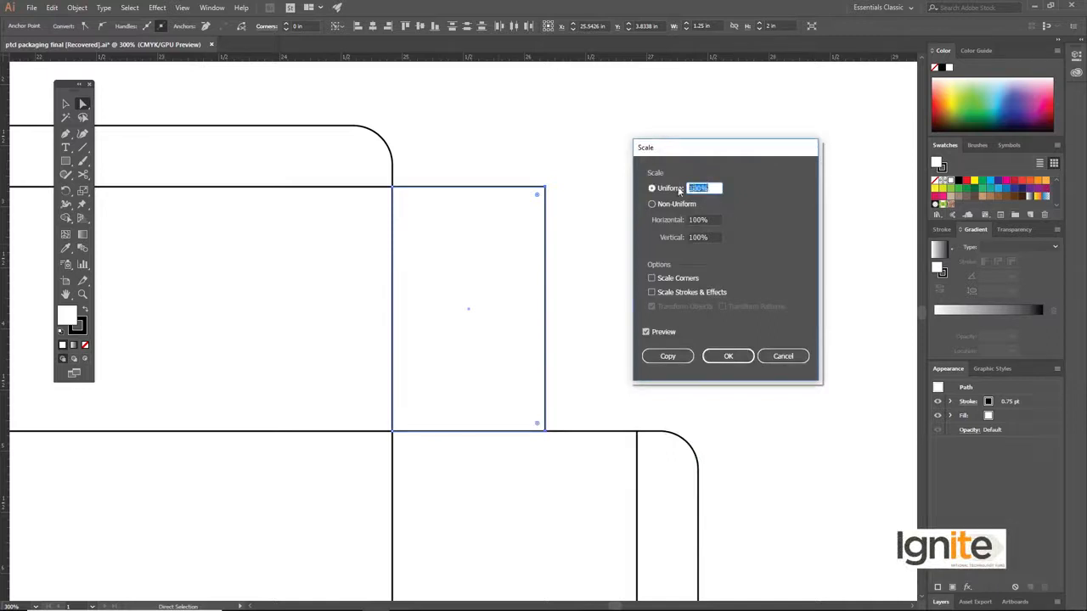
{"action": "left_click", "coordinate": [727, 355]}
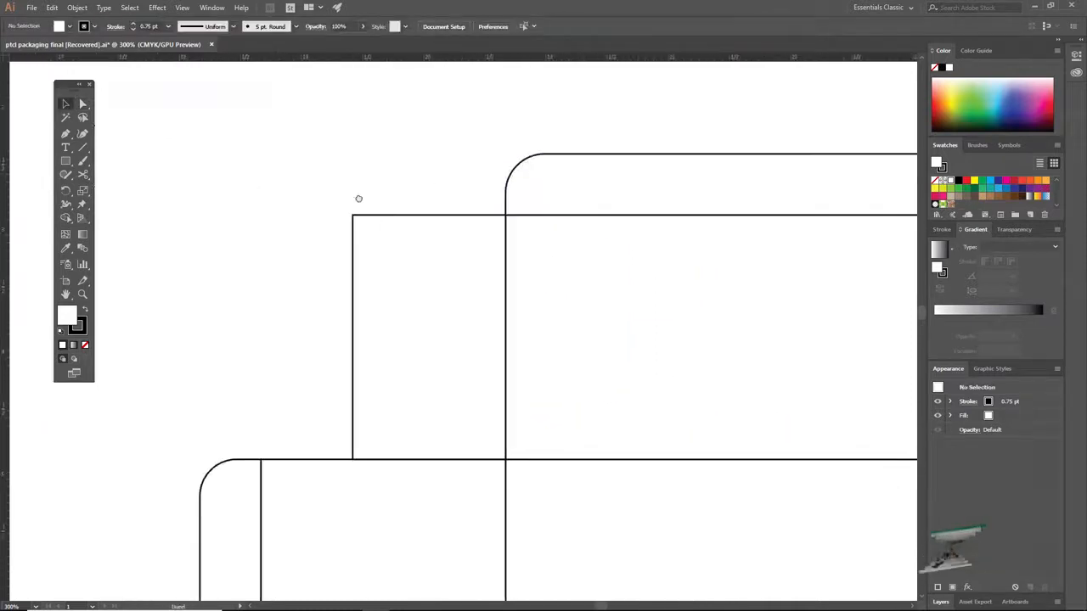
- Taper the side flap left of the top panel by scaling its two outer corner points uniformly to 80%
{"action": "left_click", "coordinate": [83, 105]}
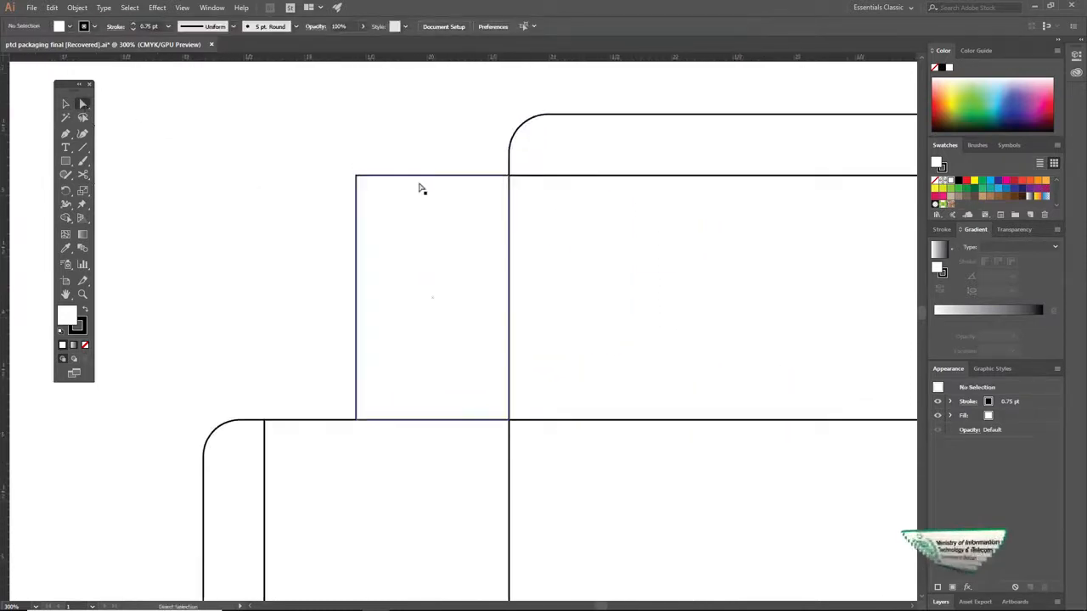
{"action": "left_click", "coordinate": [359, 180]}
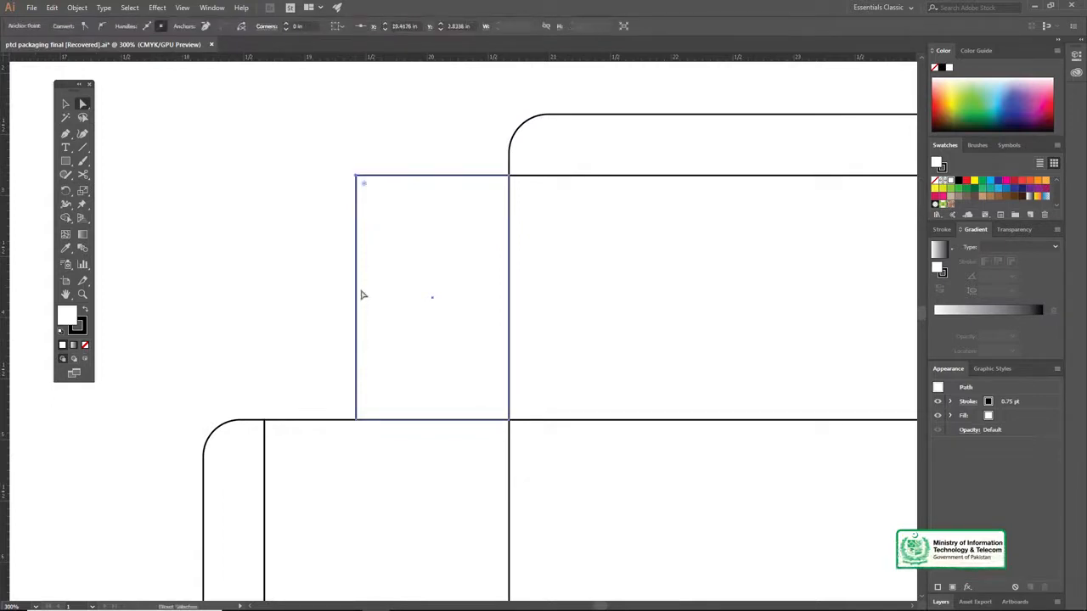
{"action": "left_click", "coordinate": [357, 420]}
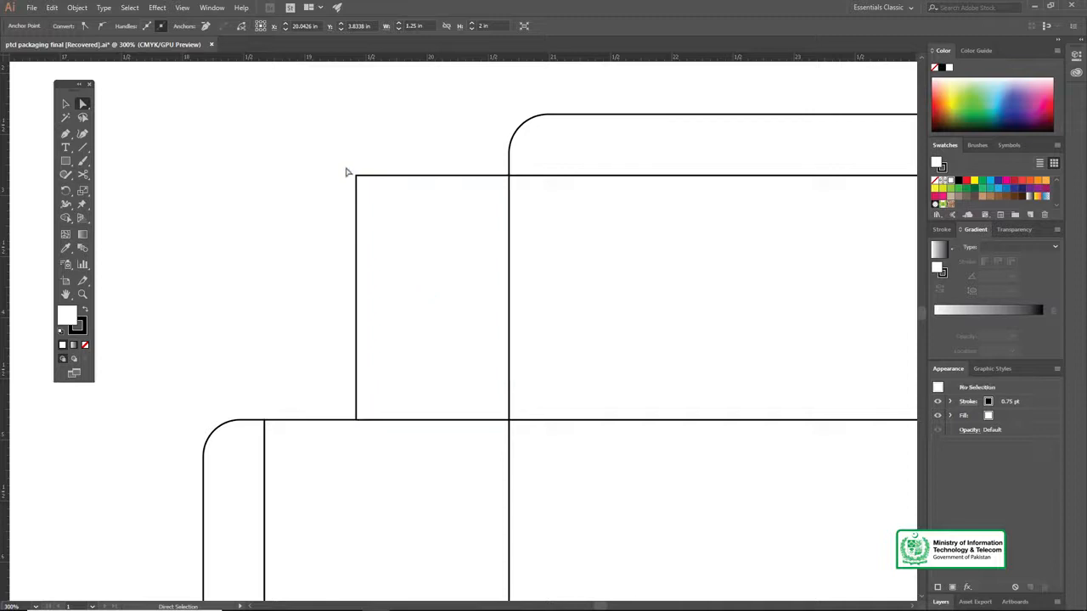
{"action": "right_click", "coordinate": [390, 214]}
{"action": "mouse_move", "coordinate": [436, 378]}
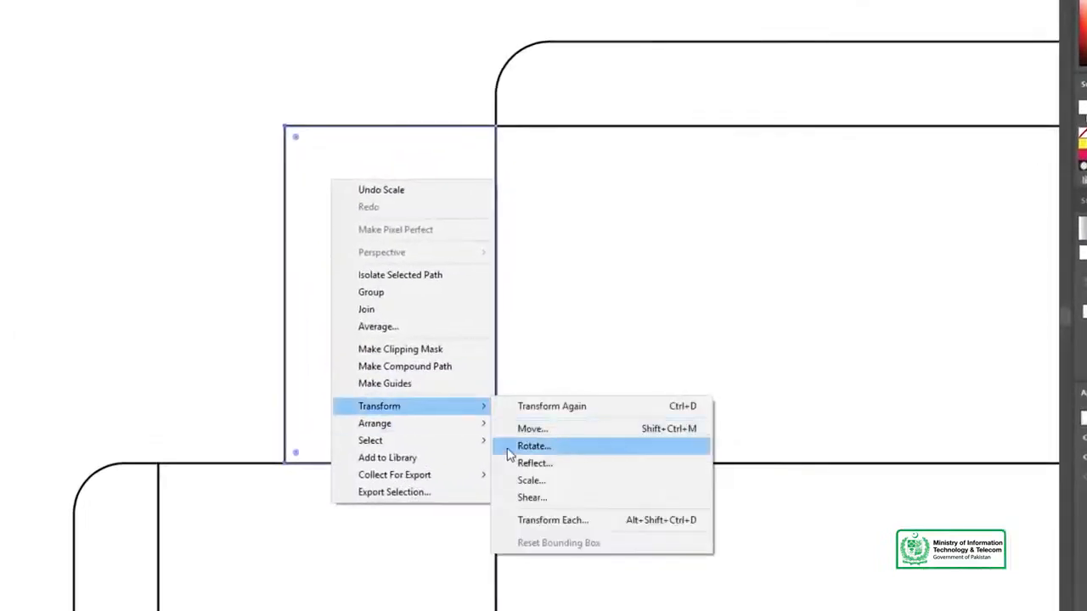
{"action": "left_click", "coordinate": [522, 481]}
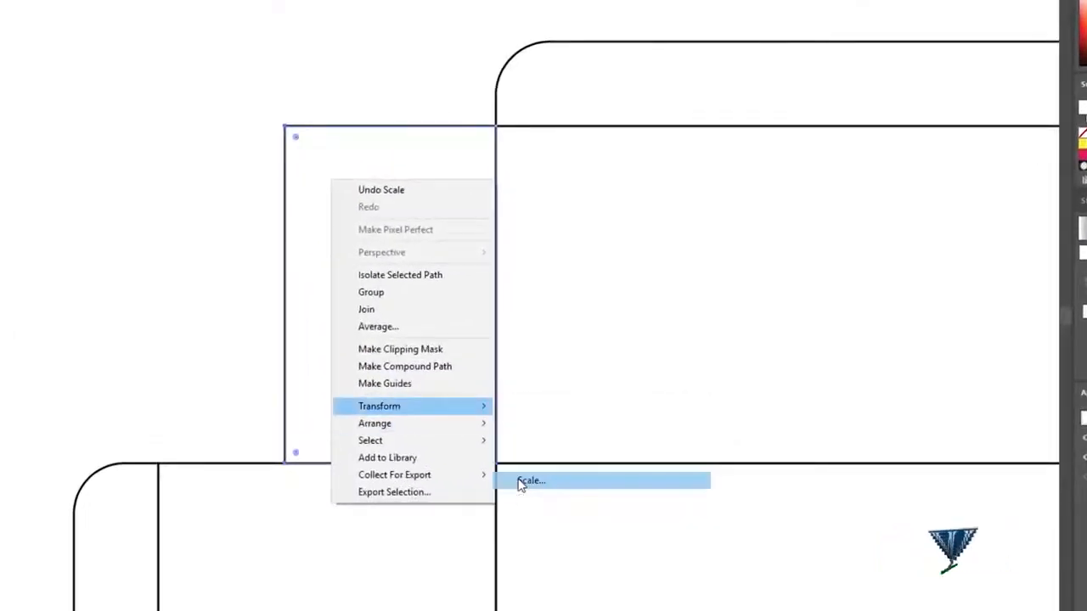
{"action": "left_click", "coordinate": [803, 384]}
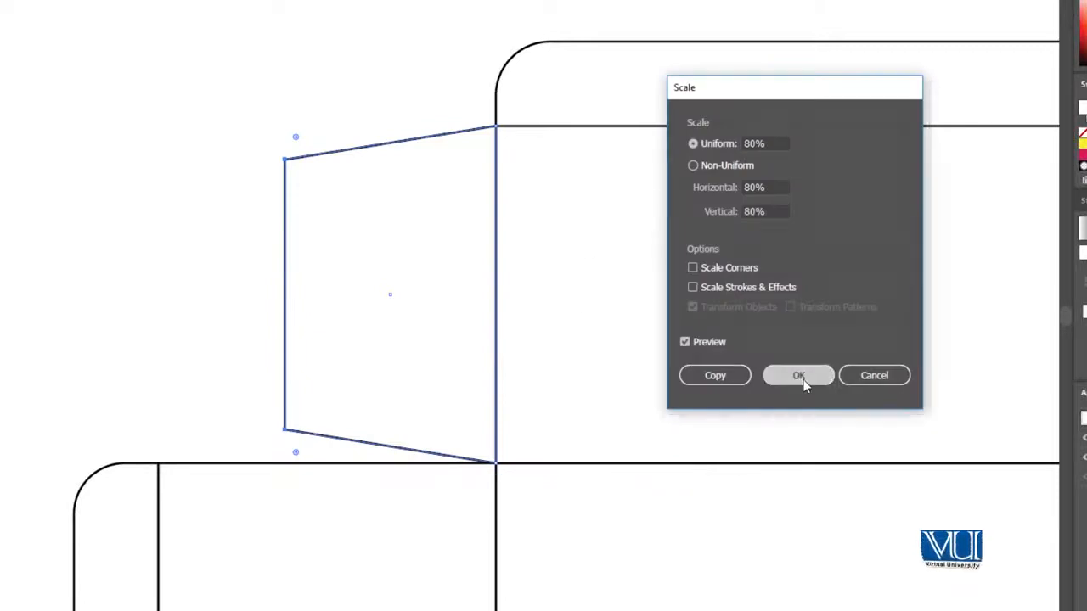
- Taper the side flap right of the bottom panel by scaling its two outer corner points uniformly to 80%
{"action": "left_click", "coordinate": [537, 450], "text": "alt"}
{"action": "left_click", "coordinate": [537, 450], "text": "alt"}
{"action": "left_click", "coordinate": [557, 438]}
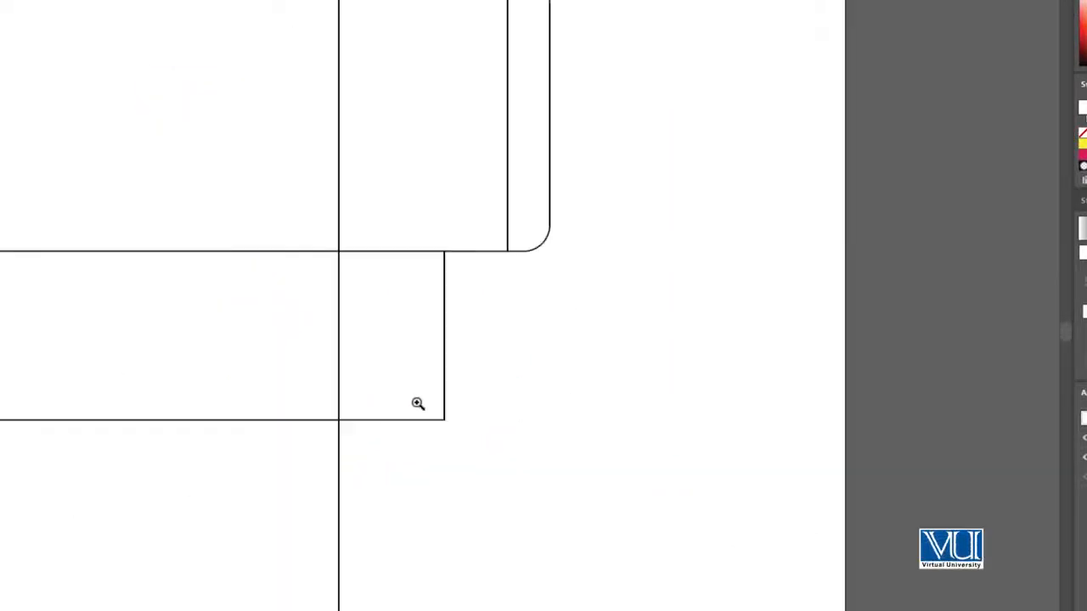
{"action": "left_click", "coordinate": [417, 402]}
{"action": "left_click", "coordinate": [420, 374]}
{"action": "left_click", "coordinate": [393, 347]}
{"action": "left_click_drag", "start_coordinate": [285, 249], "coordinate": [457, 311]}
{"action": "left_click", "coordinate": [544, 247]}
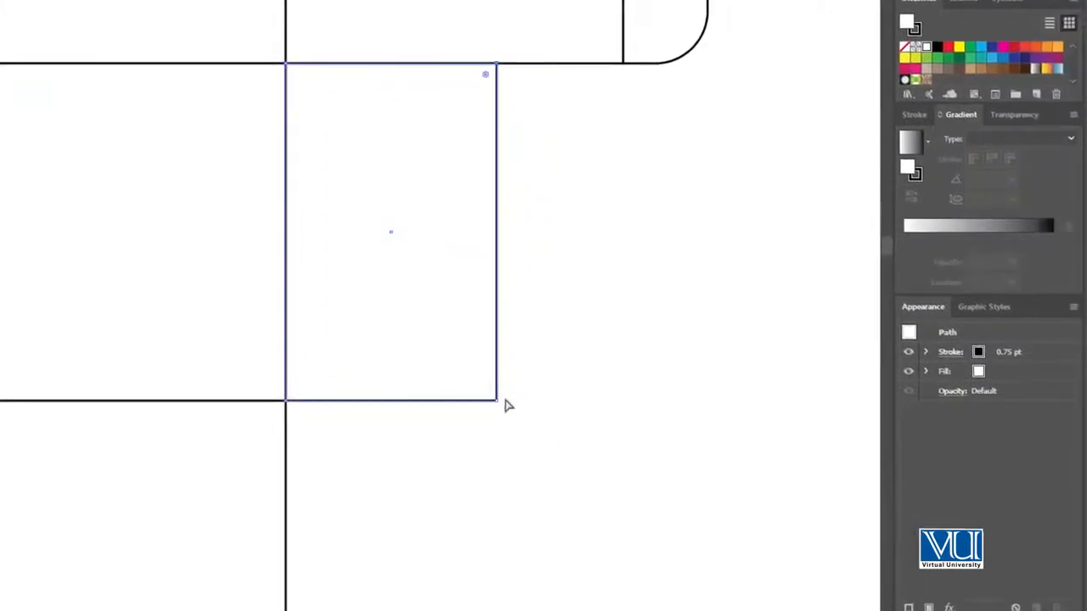
{"action": "right_click", "coordinate": [447, 220]}
{"action": "mouse_move", "coordinate": [523, 445]}
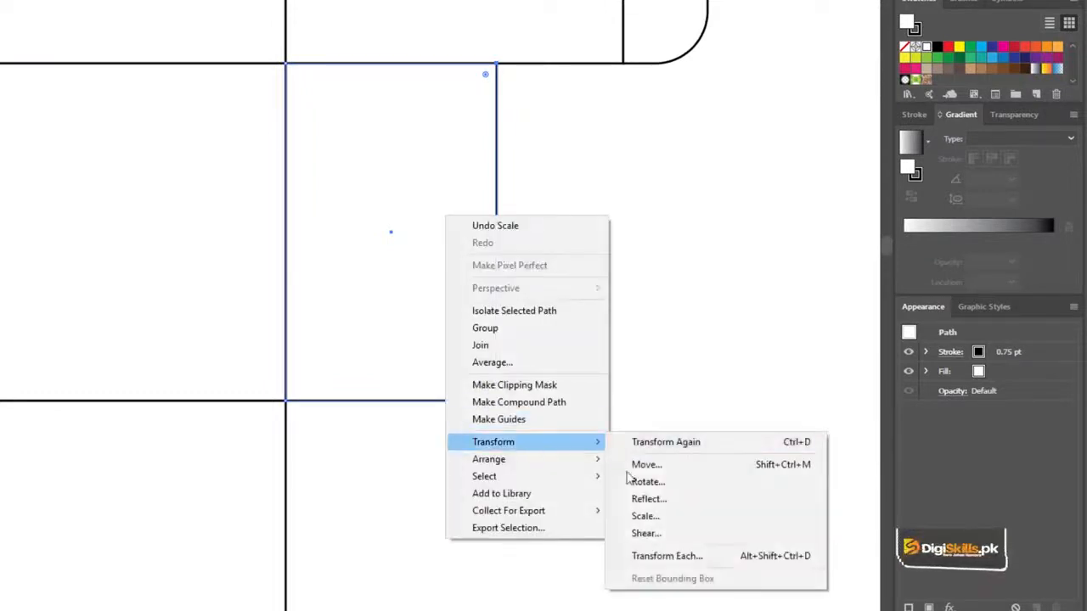
{"action": "left_click", "coordinate": [649, 516]}
{"action": "left_click", "coordinate": [603, 285]}
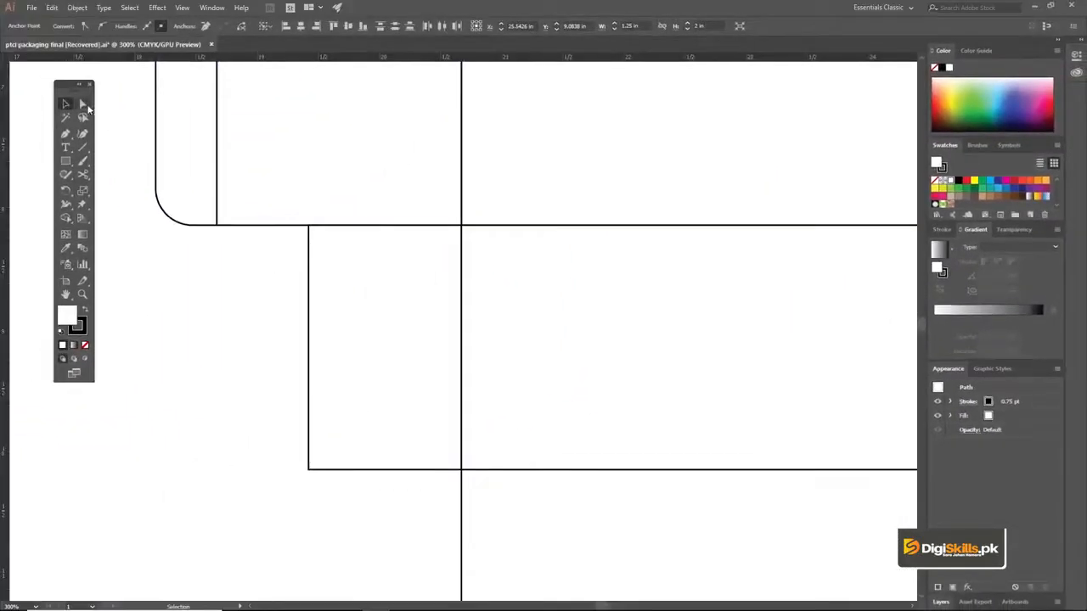
- Taper the side flap left of the bottom panel by scaling its two outer corner points uniformly to 80%
{"action": "left_click", "coordinate": [86, 105]}
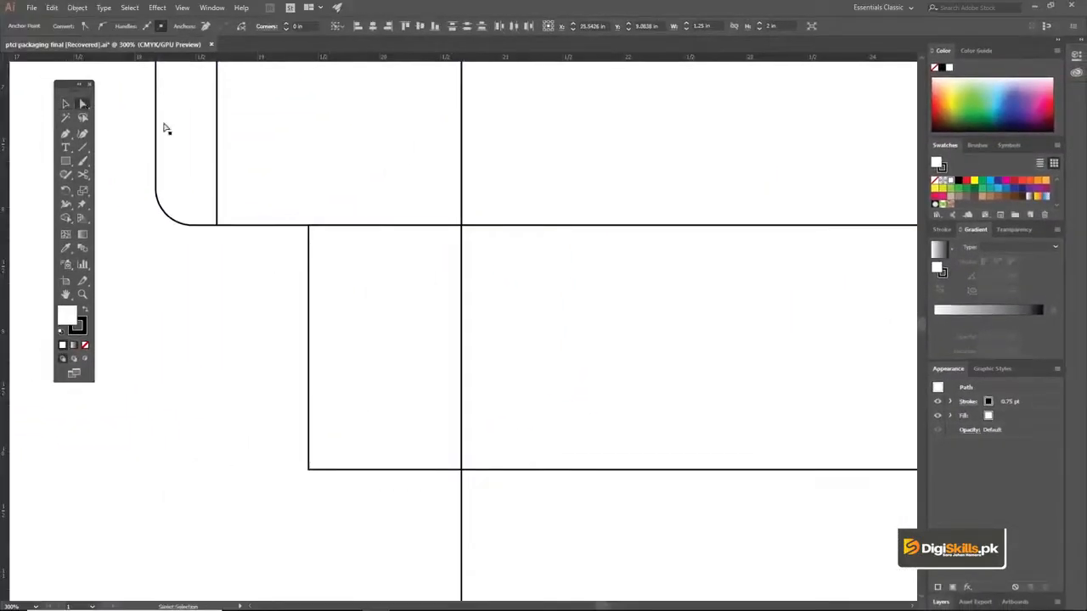
{"action": "left_click", "coordinate": [309, 226]}
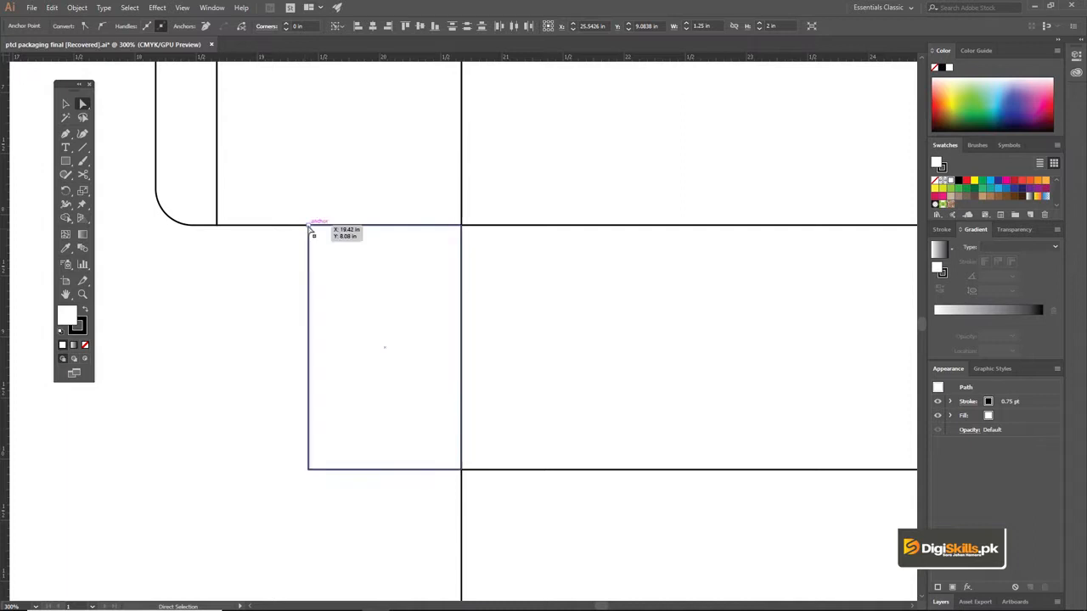
{"action": "left_click", "coordinate": [308, 469], "text": "shift"}
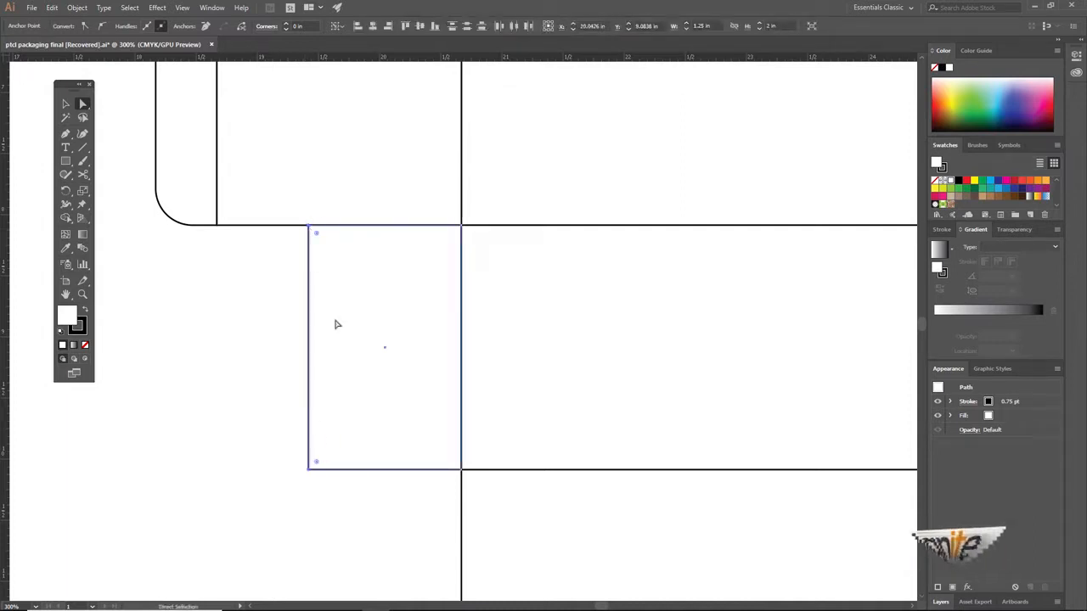
{"action": "right_click", "coordinate": [335, 293]}
{"action": "mouse_move", "coordinate": [405, 460]}
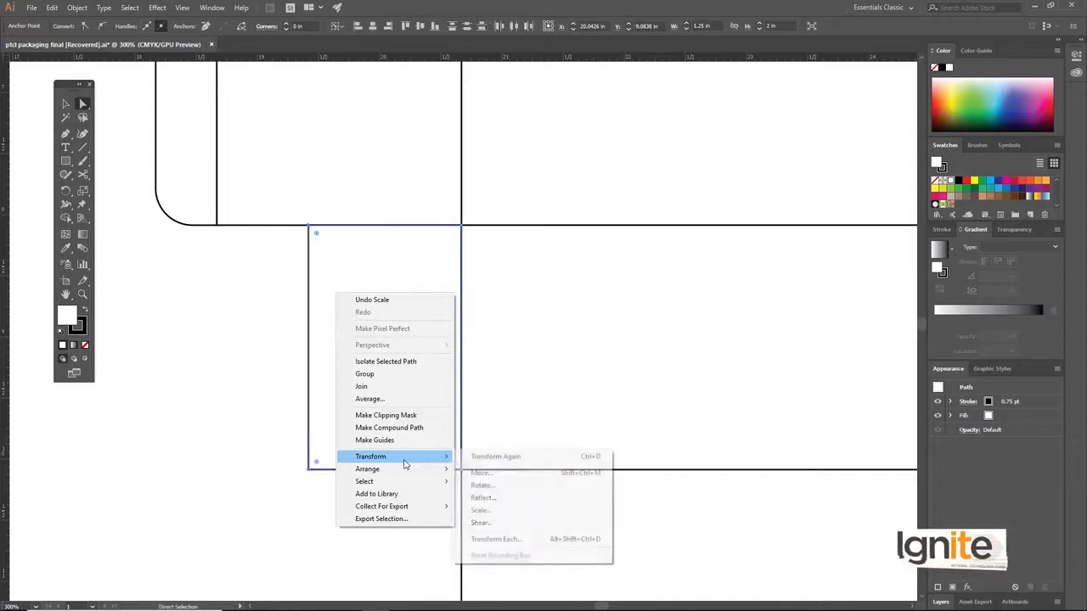
{"action": "left_click", "coordinate": [480, 510]}
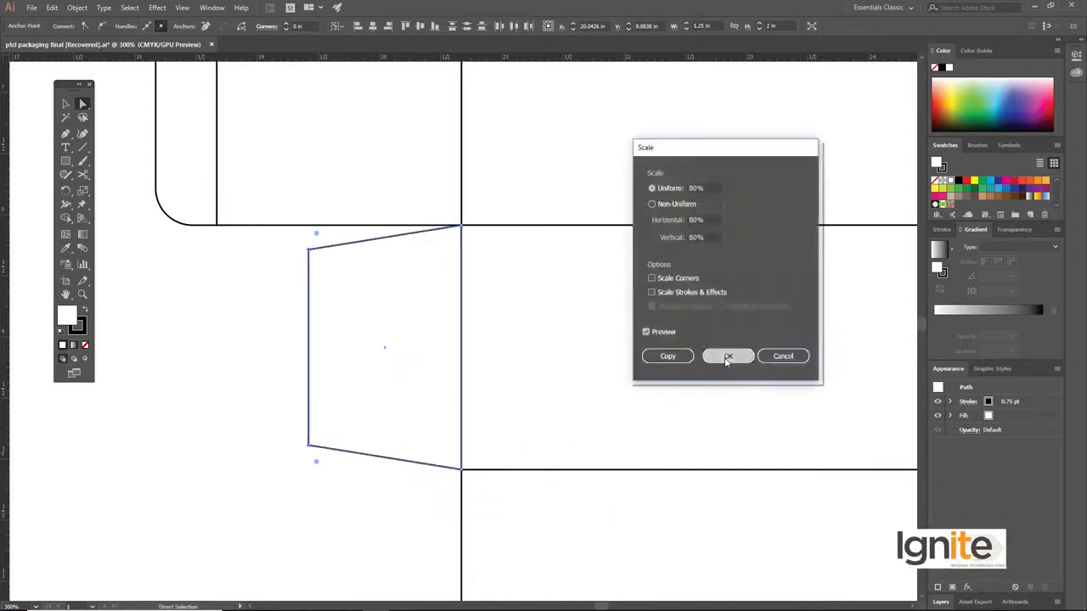
{"action": "left_click", "coordinate": [727, 358]}
- Examine the whole dieline with its four tapered side flaps and the artwork waiting beside it
{"action": "left_click", "coordinate": [573, 240], "text": "alt"}
{"action": "left_click", "coordinate": [556, 316], "text": "alt"}
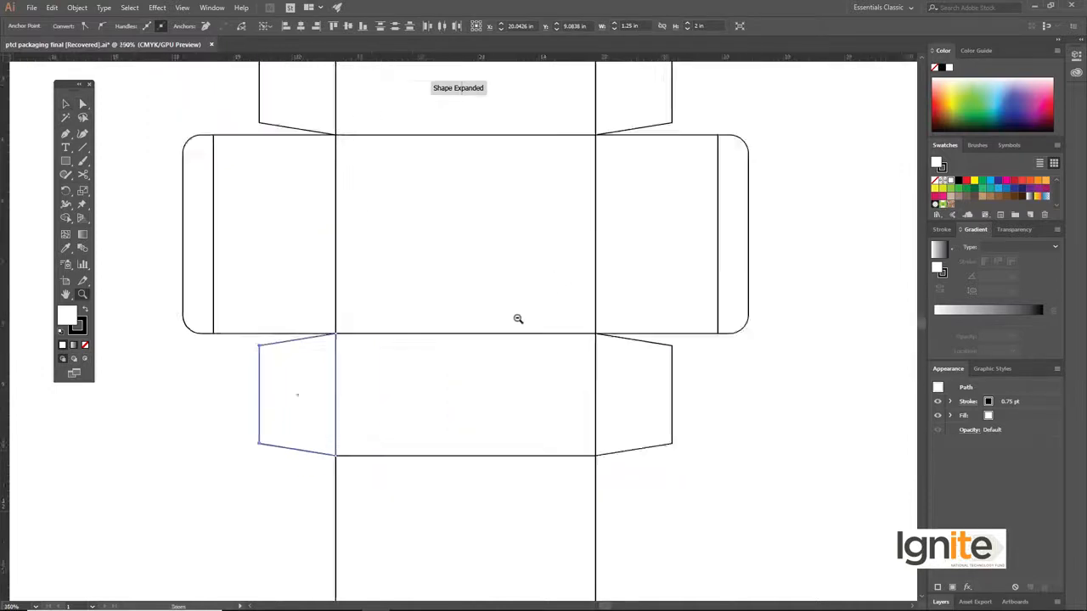
{"action": "left_click", "coordinate": [518, 318], "text": "alt"}
{"action": "key", "text": "v"}
{"action": "left_click_drag", "start_coordinate": [533, 312], "coordinate": [583, 302]}
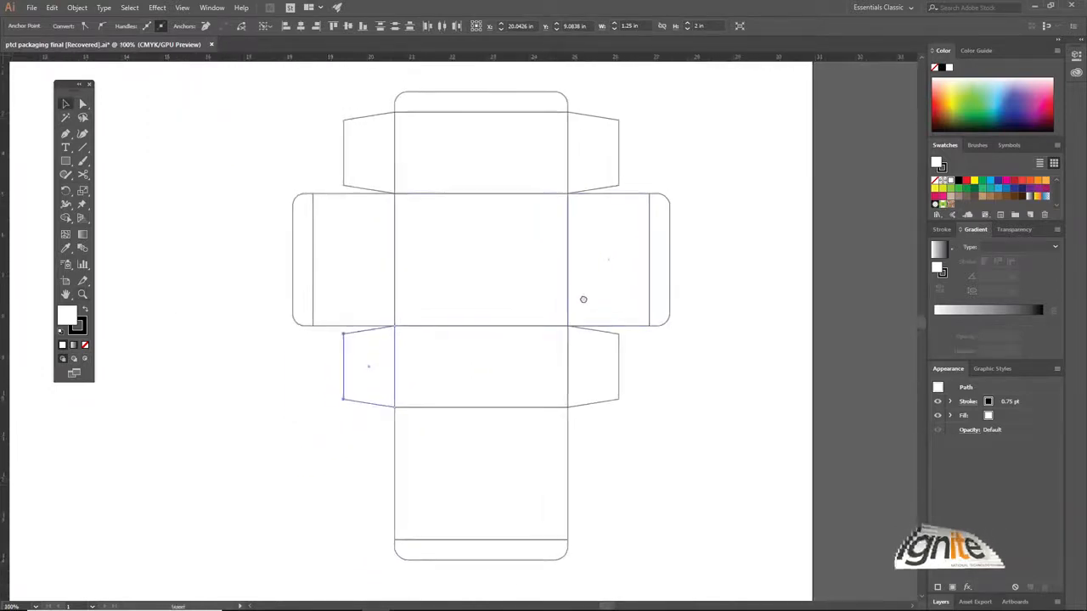
{"action": "left_click", "coordinate": [245, 293]}
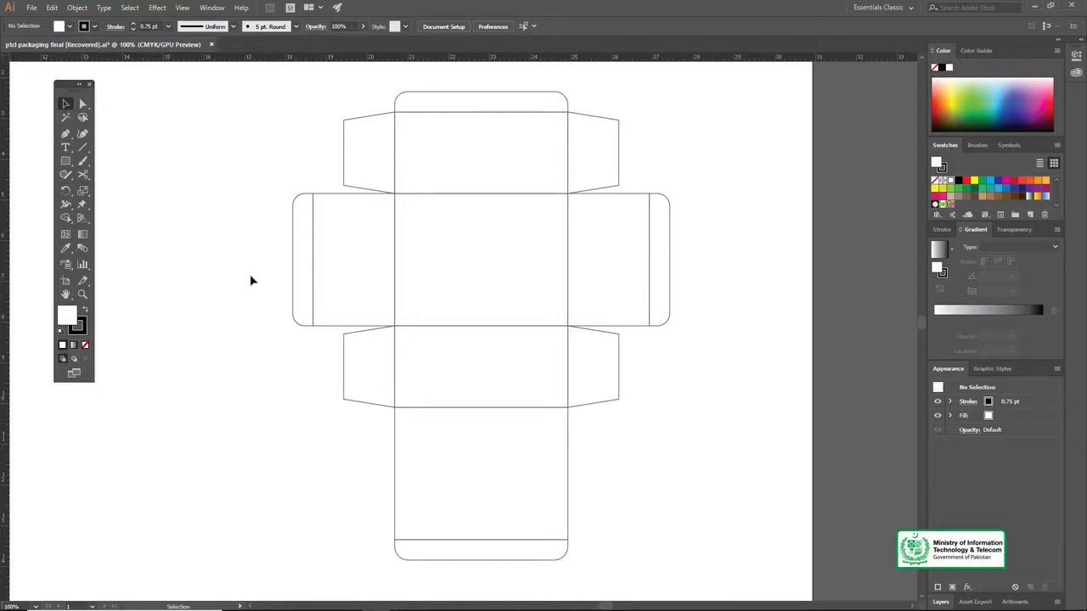
{"action": "key", "text": "z"}
{"action": "left_click", "coordinate": [261, 273], "text": "alt"}
{"action": "key", "text": "v"}
{"action": "left_click_drag", "start_coordinate": [252, 277], "coordinate": [264, 223]}
{"action": "left_click_drag", "start_coordinate": [139, 235], "coordinate": [140, 244]}
{"action": "key", "text": "ctrl+z"}
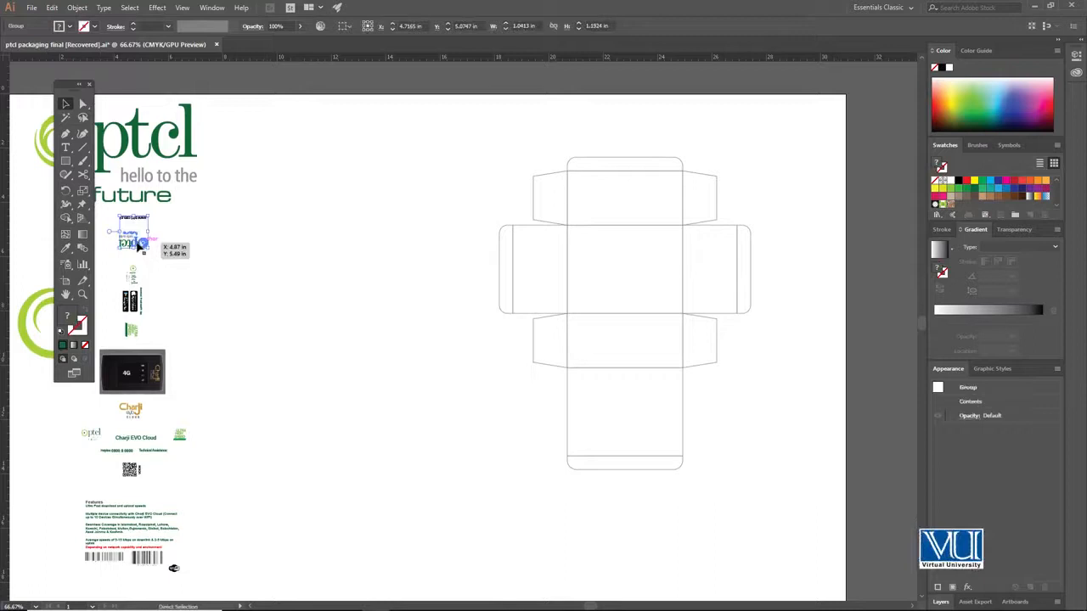
{"action": "key", "text": "z"}
{"action": "key", "text": "ctrl+minus"}
{"action": "left_click_drag", "start_coordinate": [231, 333], "coordinate": [504, 298]}
{"action": "key", "text": "v"}
{"action": "left_click", "coordinate": [501, 385]}
{"action": "key", "text": "space"}
{"action": "left_click_drag", "start_coordinate": [498, 340], "coordinate": [540, 444]}
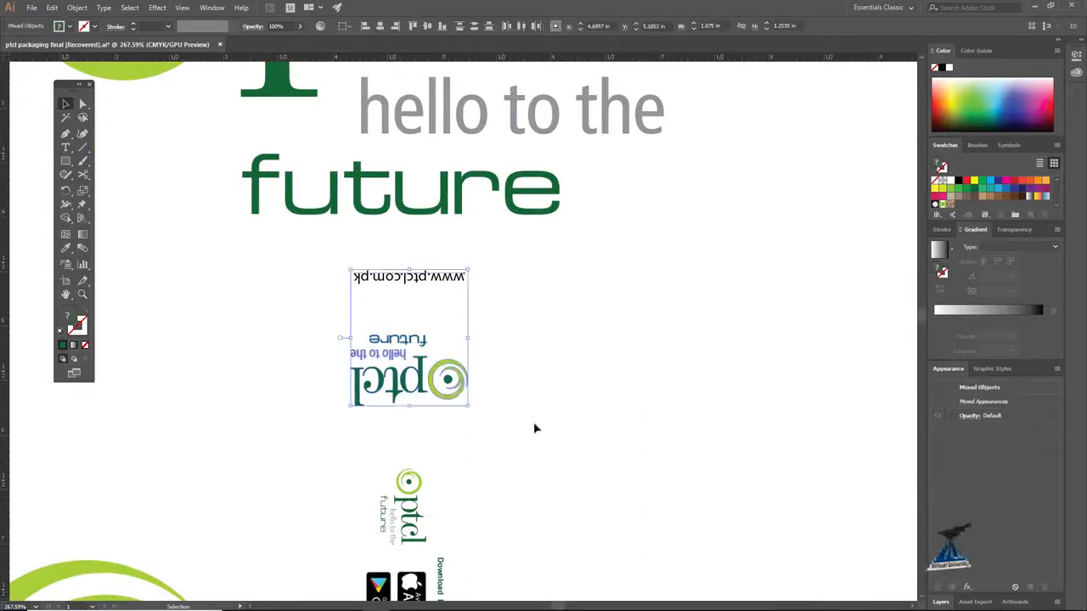
{"action": "key", "text": "ctrl+g"}
{"action": "left_click", "coordinate": [513, 392]}
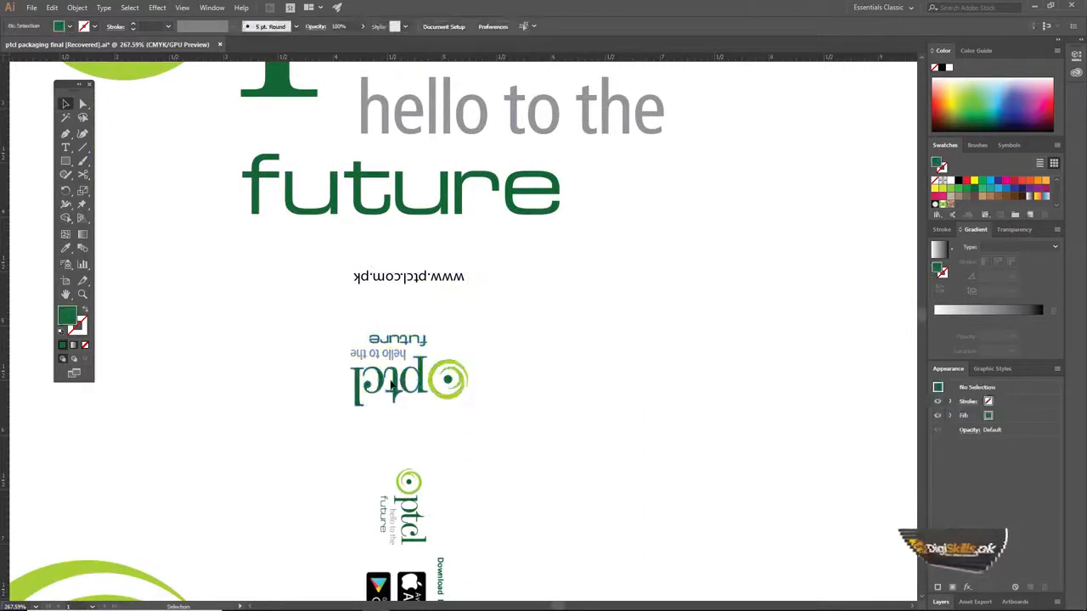
{"action": "left_click", "coordinate": [405, 388]}
{"action": "key", "text": "Delete"}
{"action": "key", "text": "ctrl+z"}
- Move the upside-down ptcl logo group onto the dieline's top panel and bring it to the front
{"action": "key", "text": "z"}
{"action": "left_click", "coordinate": [558, 348], "text": "alt"}
{"action": "left_click", "coordinate": [558, 348], "text": "alt"}
{"action": "left_click", "coordinate": [437, 371], "text": "alt"}
{"action": "left_click", "coordinate": [456, 342], "text": "alt"}
{"action": "key", "text": "v"}
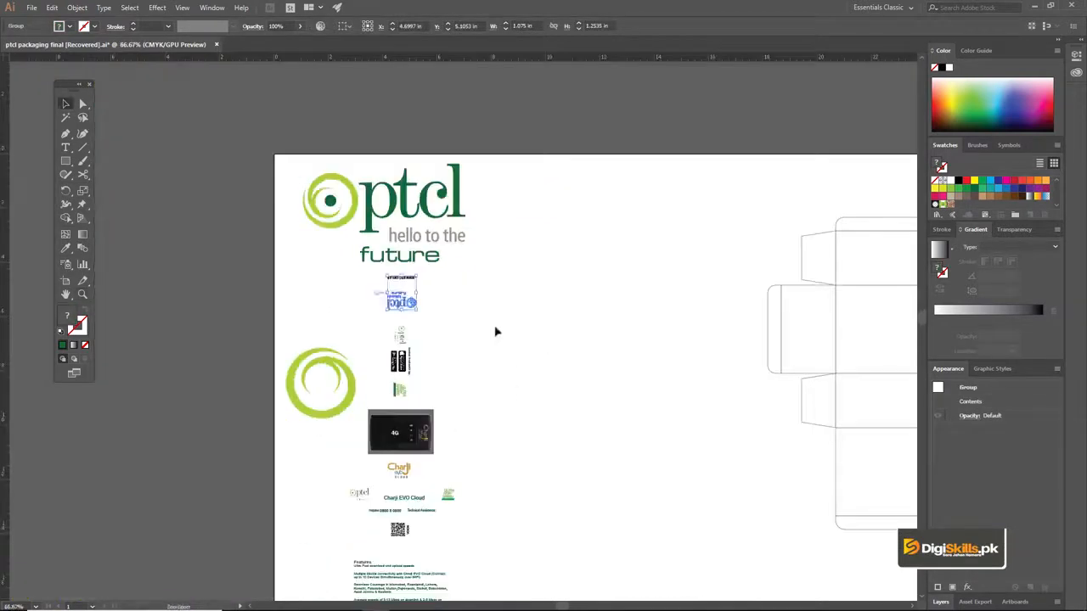
{"action": "left_click_drag", "start_coordinate": [556, 292], "coordinate": [338, 344]}
{"action": "left_click_drag", "start_coordinate": [192, 353], "coordinate": [675, 313]}
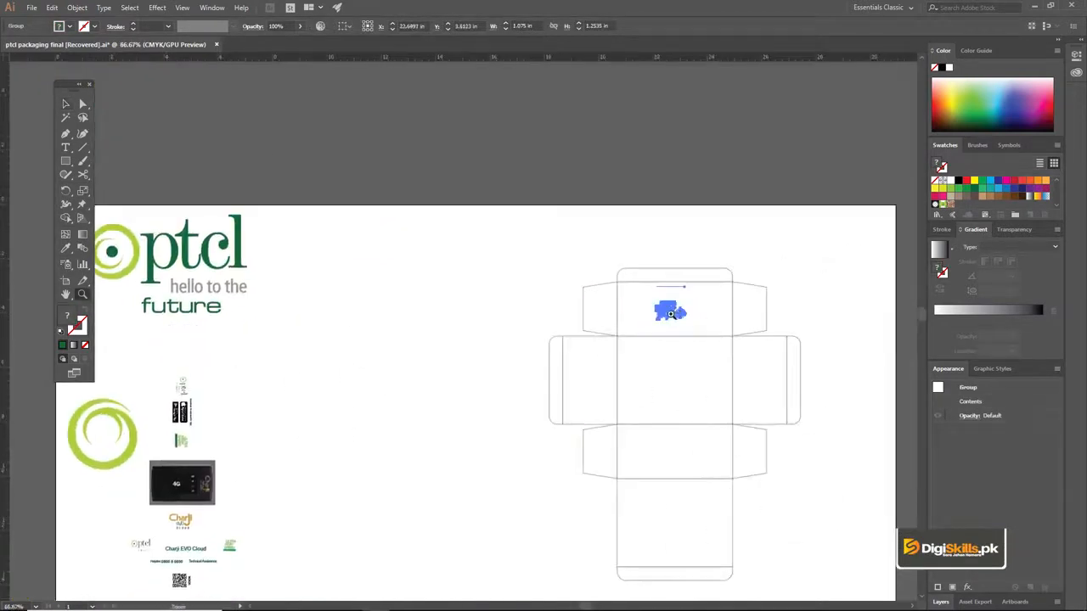
{"action": "right_click", "coordinate": [670, 313]}
{"action": "mouse_move", "coordinate": [748, 436]}
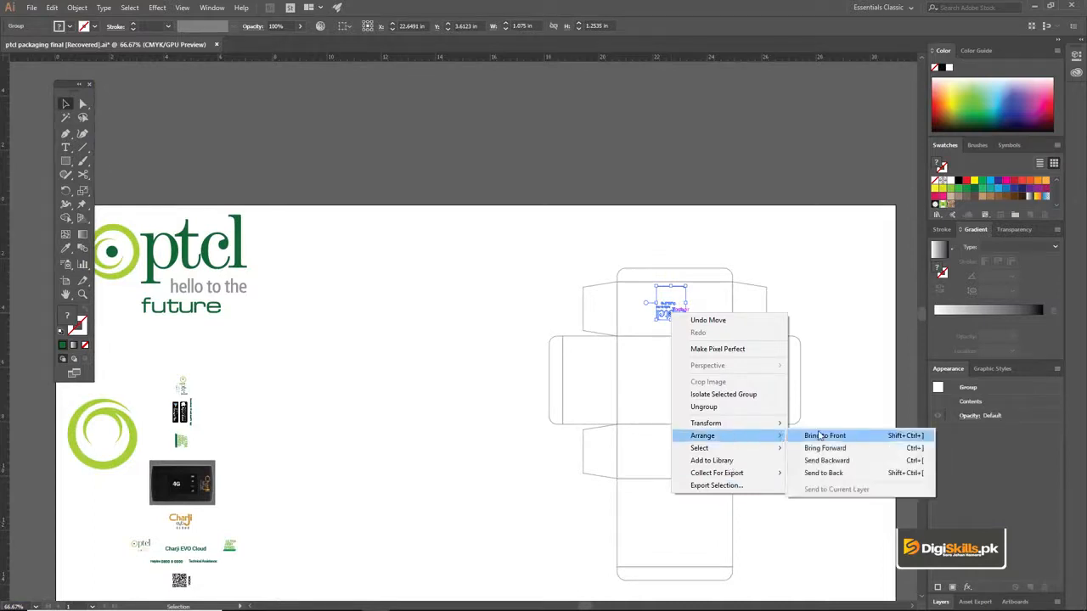
{"action": "left_click", "coordinate": [820, 436]}
- Centre the ptcl logo group and the top panel on each other horizontally and vertically
{"action": "key", "text": "z"}
{"action": "left_click", "coordinate": [670, 311]}
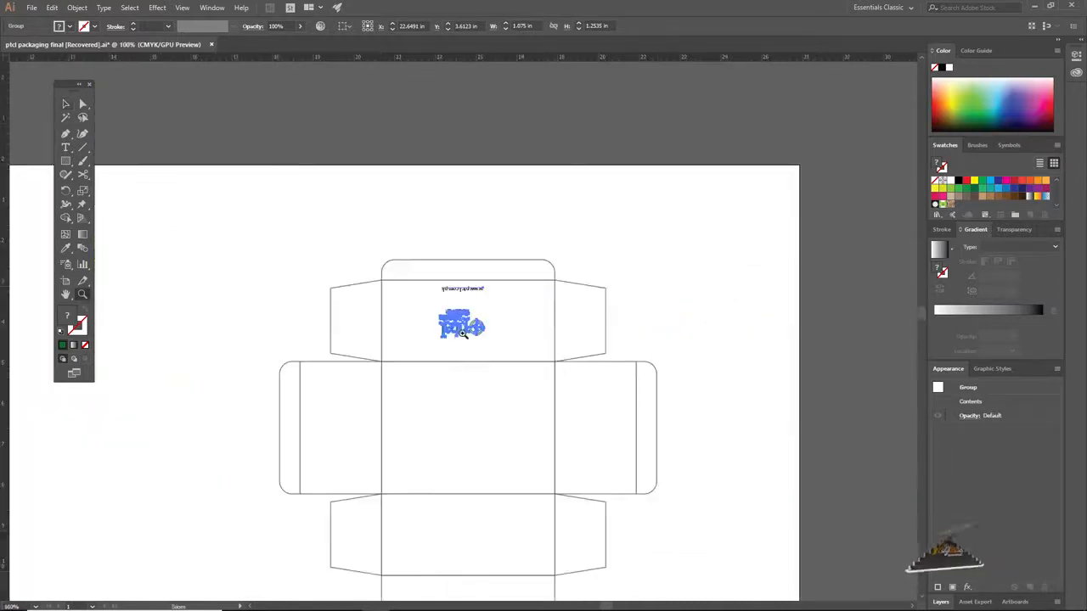
{"action": "left_click", "coordinate": [463, 334]}
{"action": "key", "text": "v"}
{"action": "left_click_drag", "start_coordinate": [497, 340], "coordinate": [579, 400]}
{"action": "key", "text": "z"}
{"action": "left_click", "coordinate": [496, 353]}
{"action": "key", "text": "v"}
{"action": "key", "text": "space"}
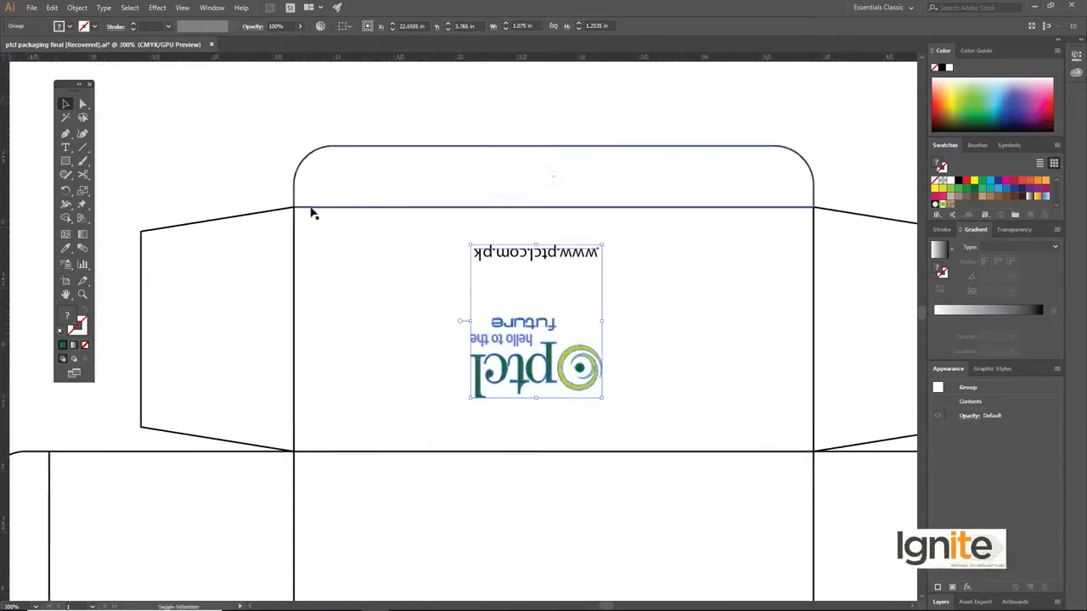
{"action": "left_click", "coordinate": [663, 252], "text": "shift"}
{"action": "left_click", "coordinate": [382, 26]}
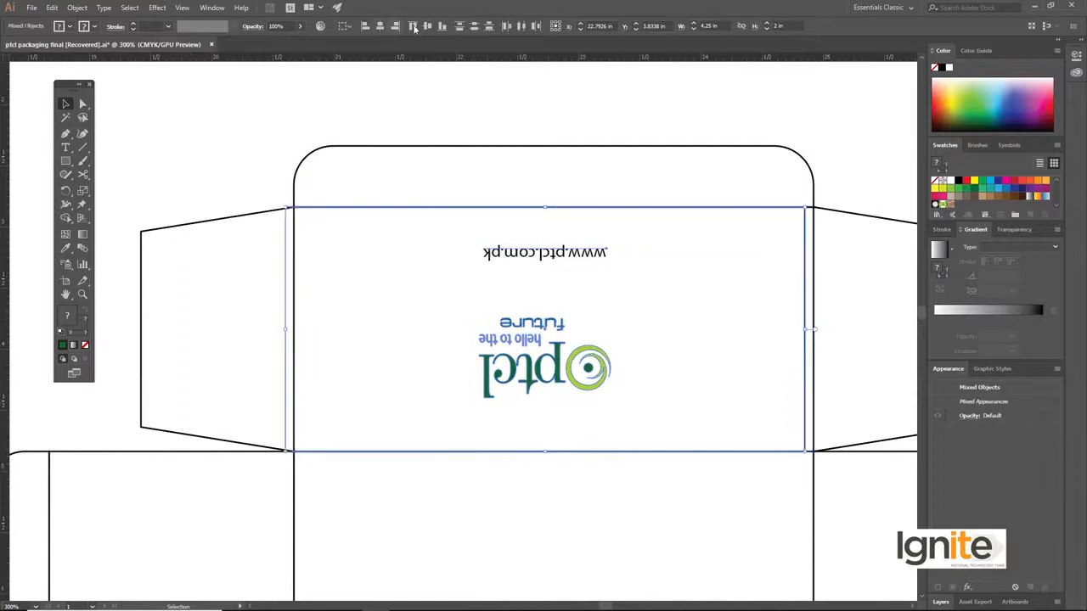
{"action": "left_click", "coordinate": [427, 27]}
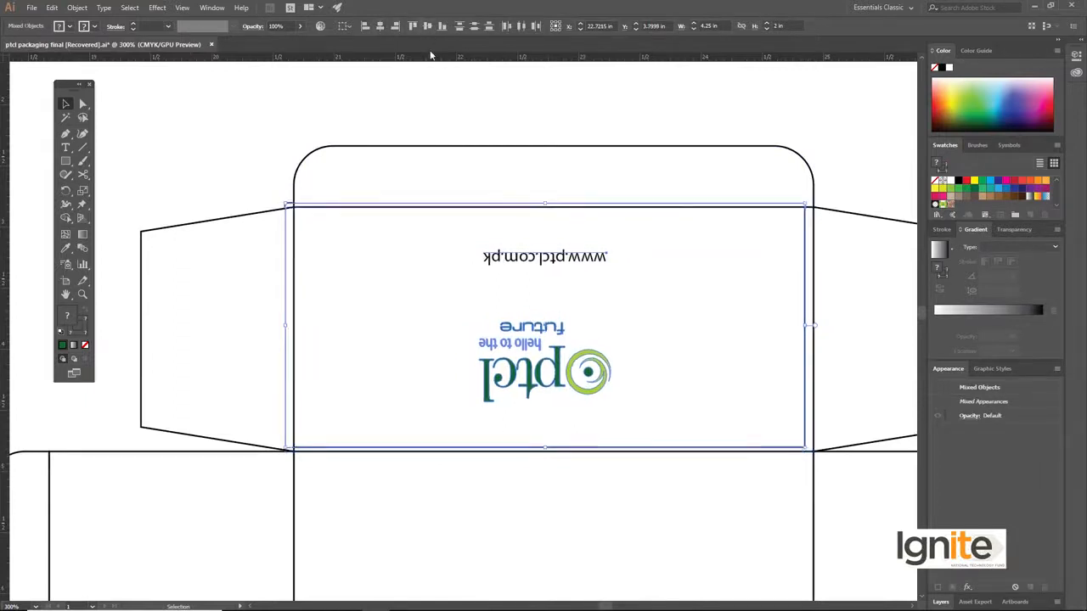
- Nudge the top panel together with its logo group down and right until the panel lines up with the dieline, and deselect them
{"action": "key", "text": "Down"}
{"action": "key", "text": "Down"}
{"action": "key", "text": "Right"}
{"action": "key", "text": "Right"}
{"action": "key", "text": "Right"}
{"action": "key", "text": "Right"}
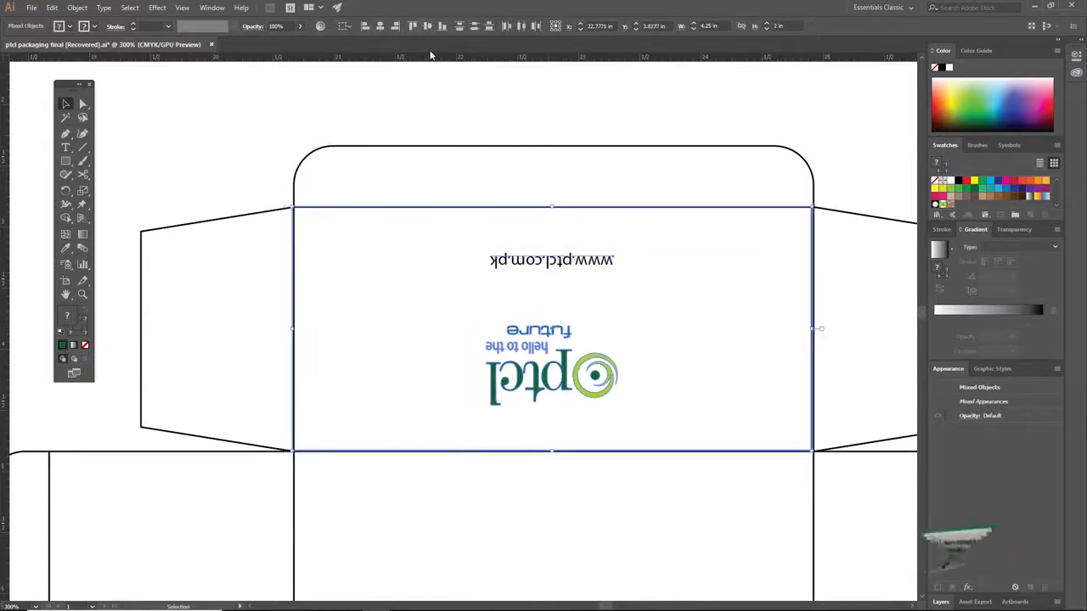
{"action": "left_click", "coordinate": [260, 139]}
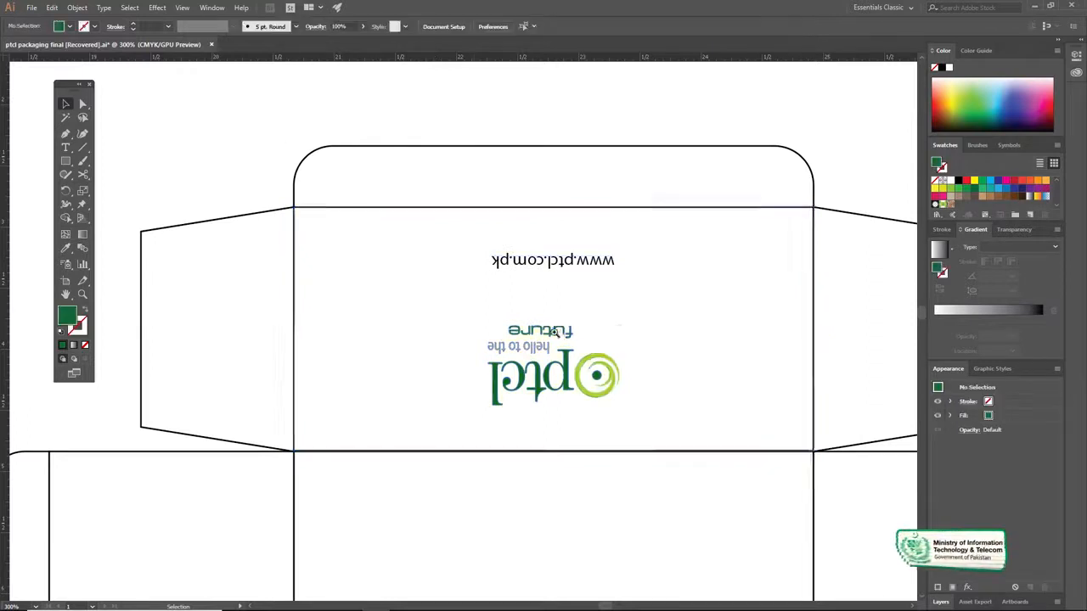
- Examine the dieline with the placed logo and the remaining artwork, including the rotated app-store badge group
{"action": "left_click", "coordinate": [531, 335], "text": "alt"}
{"action": "left_click", "coordinate": [490, 337], "text": "alt"}
{"action": "key", "text": "ctrl+space"}
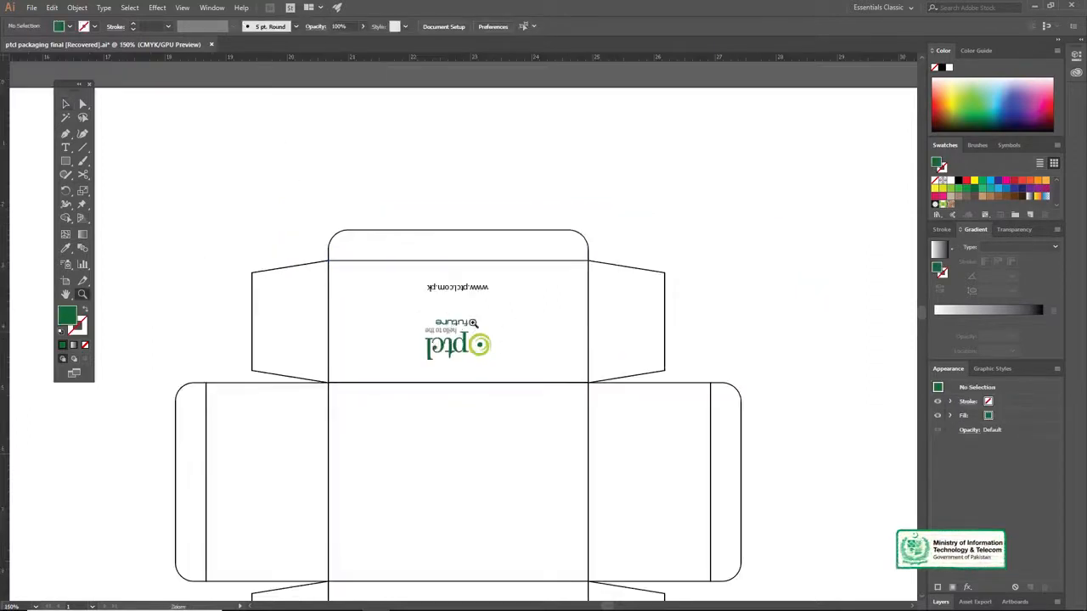
{"action": "left_click", "coordinate": [473, 323], "text": "alt"}
{"action": "key", "text": "alt+v"}
{"action": "key", "text": "Escape"}
{"action": "left_click_drag", "start_coordinate": [466, 343], "coordinate": [508, 194]}
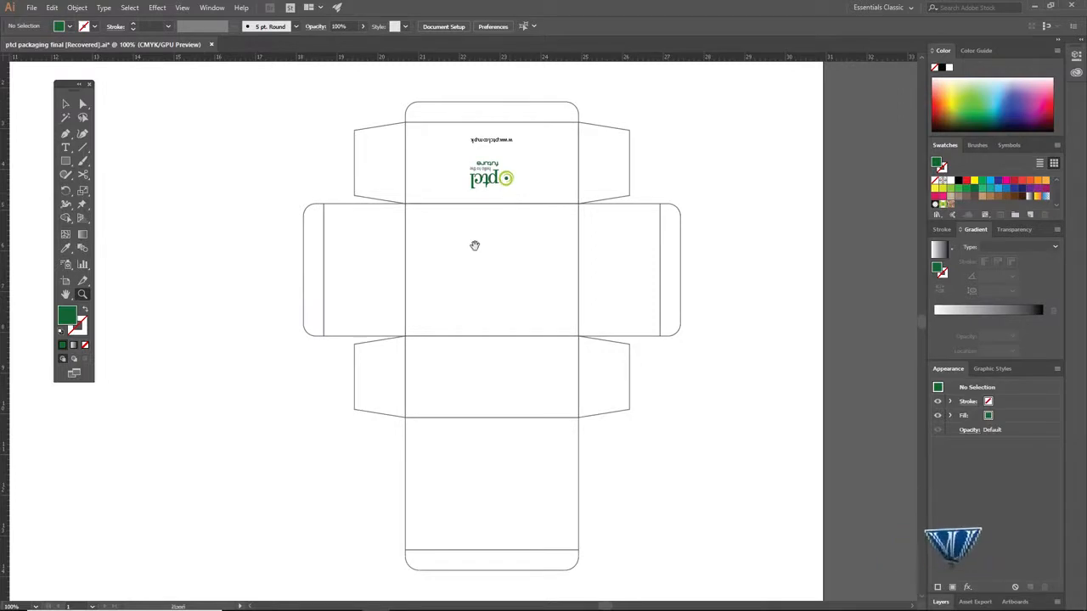
{"action": "scroll", "coordinate": [475, 245], "scroll_direction": "left", "scroll_amount": 10}
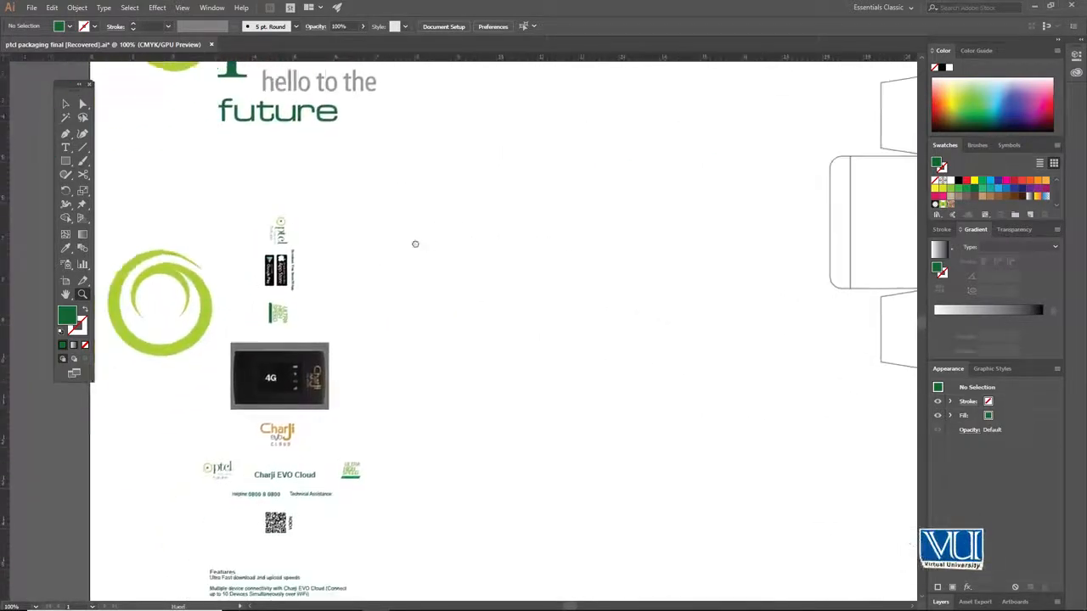
{"action": "key", "text": "v"}
{"action": "left_click", "coordinate": [280, 267]}
{"action": "scroll", "coordinate": [293, 293], "scroll_direction": "down", "scroll_amount": 2}
{"action": "scroll", "coordinate": [293, 293], "scroll_direction": "right", "scroll_amount": 2}
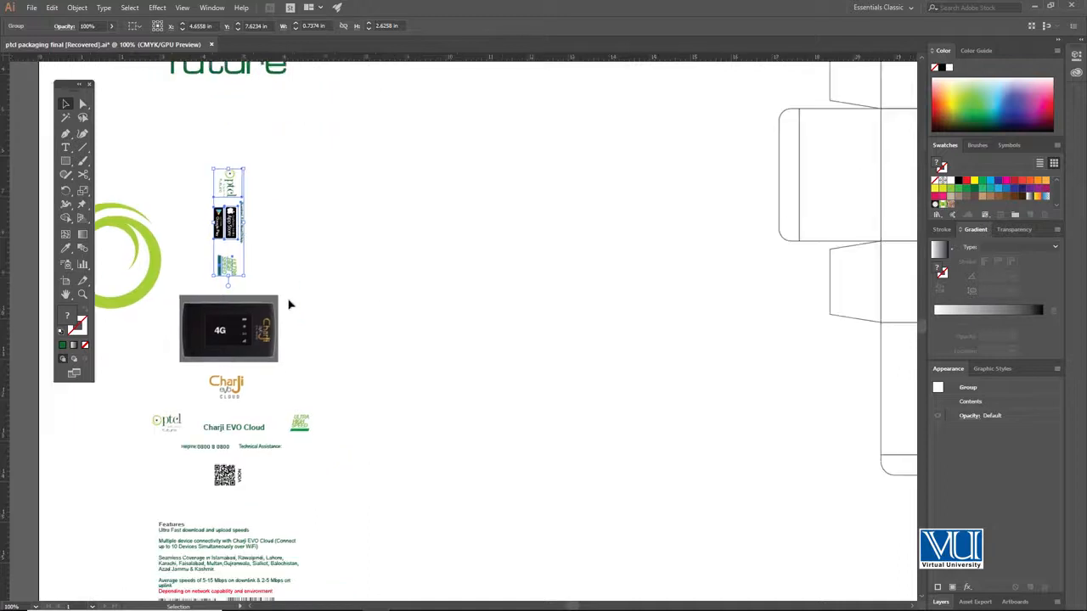
- Move the 4G device picture and the Charji evo Cloud logo together onto the centre panel and bring them to the front
{"action": "left_click", "coordinate": [304, 314]}
{"action": "left_click", "coordinate": [241, 342]}
{"action": "left_click", "coordinate": [239, 385]}
{"action": "left_click", "coordinate": [246, 348]}
{"action": "left_click_drag", "start_coordinate": [304, 294], "coordinate": [230, 389]}
{"action": "left_click_drag", "start_coordinate": [237, 349], "coordinate": [640, 311]}
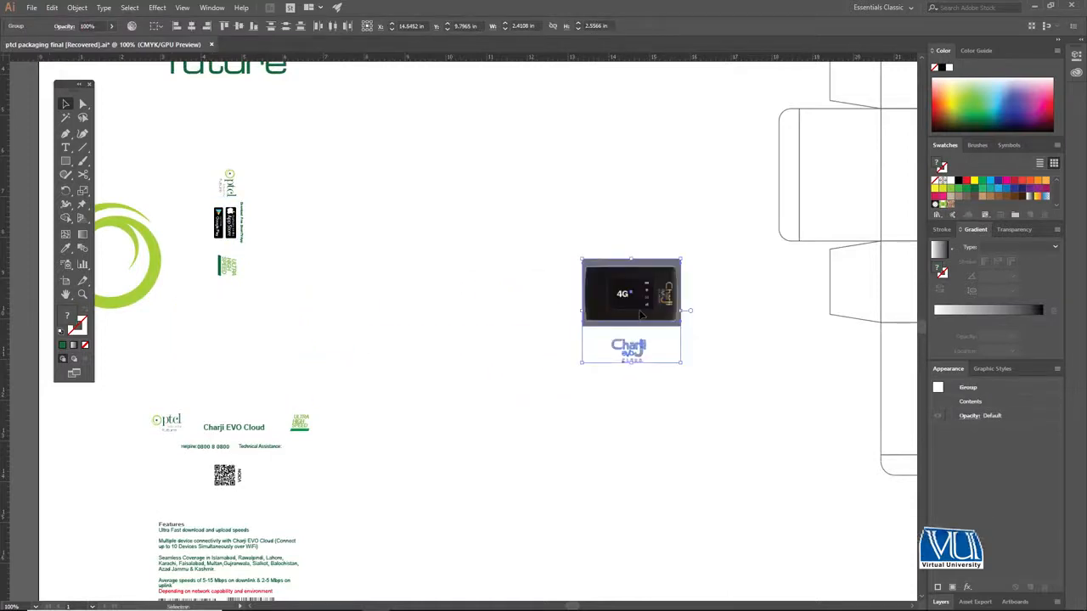
{"action": "scroll", "coordinate": [642, 315], "scroll_direction": "right", "scroll_amount": 5}
{"action": "left_click_drag", "start_coordinate": [288, 346], "coordinate": [618, 217]}
{"action": "right_click", "coordinate": [621, 216]}
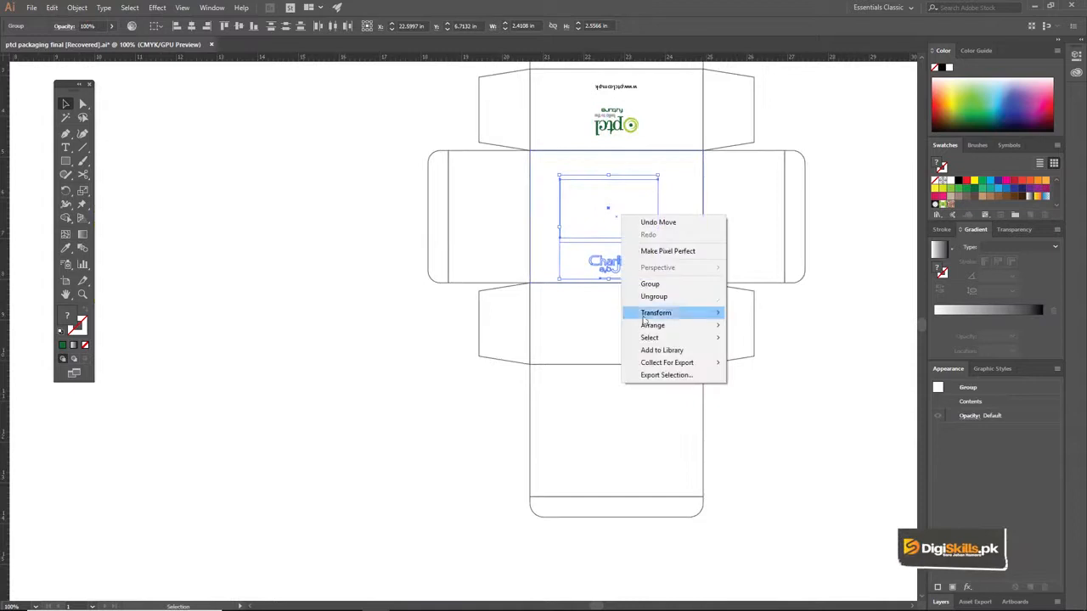
{"action": "mouse_move", "coordinate": [652, 326]}
{"action": "left_click", "coordinate": [747, 326]}
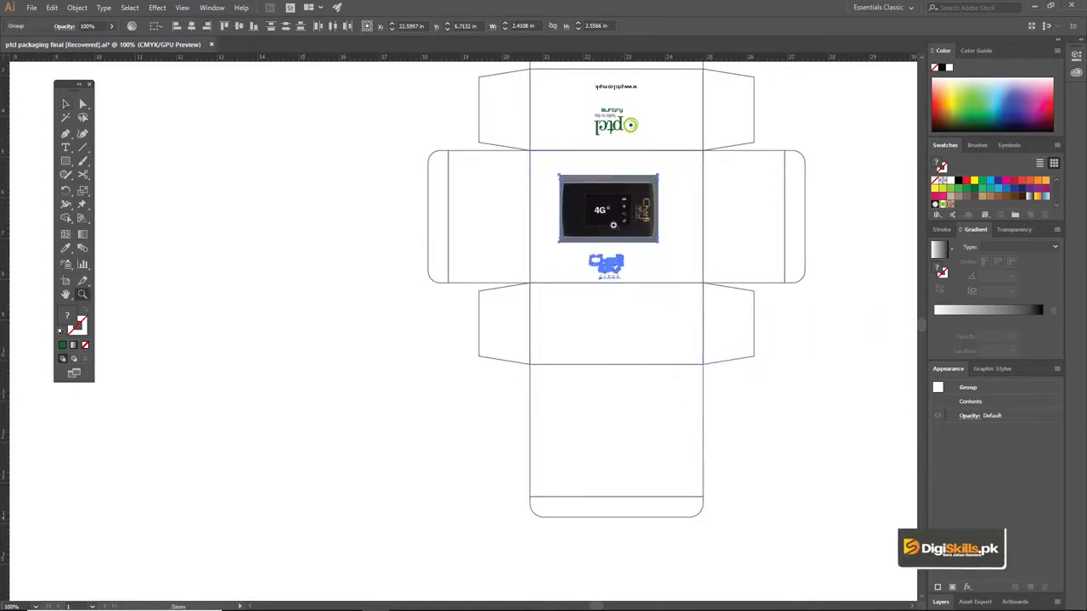
- Examine the placement of the device picture and the Charji evo Cloud logo on the centre panel
{"action": "left_click", "coordinate": [615, 226], "text": "ctrl"}
{"action": "left_click", "coordinate": [528, 259], "text": "ctrl"}
{"action": "left_click_drag", "start_coordinate": [514, 274], "coordinate": [592, 239]}
{"action": "left_click", "coordinate": [758, 193]}
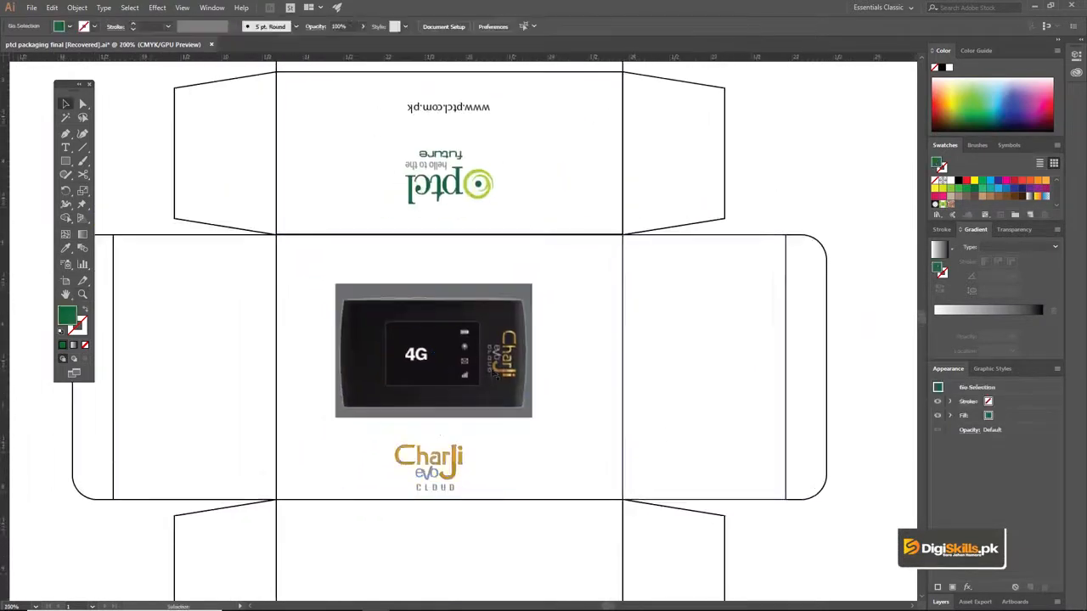
{"action": "left_click", "coordinate": [433, 351]}
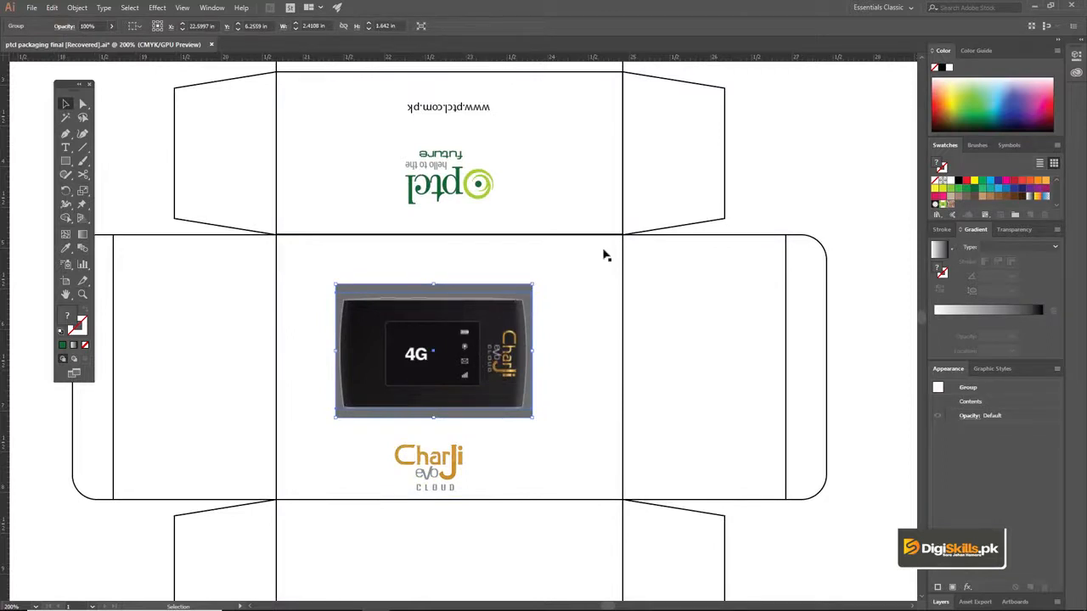
{"action": "left_click", "coordinate": [786, 185]}
{"action": "left_click_drag", "start_coordinate": [479, 329], "coordinate": [546, 315]}
- Centre the device picture and Charji evo Cloud logo with the centre panel horizontally and vertically
{"action": "left_click", "coordinate": [537, 321]}
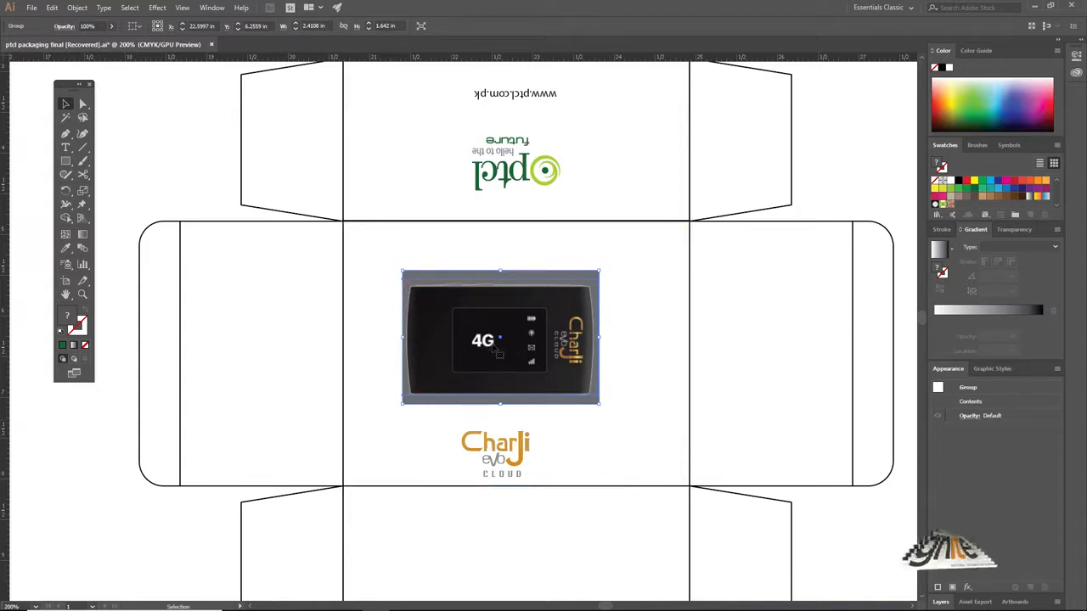
{"action": "left_click", "coordinate": [491, 451], "text": "shift"}
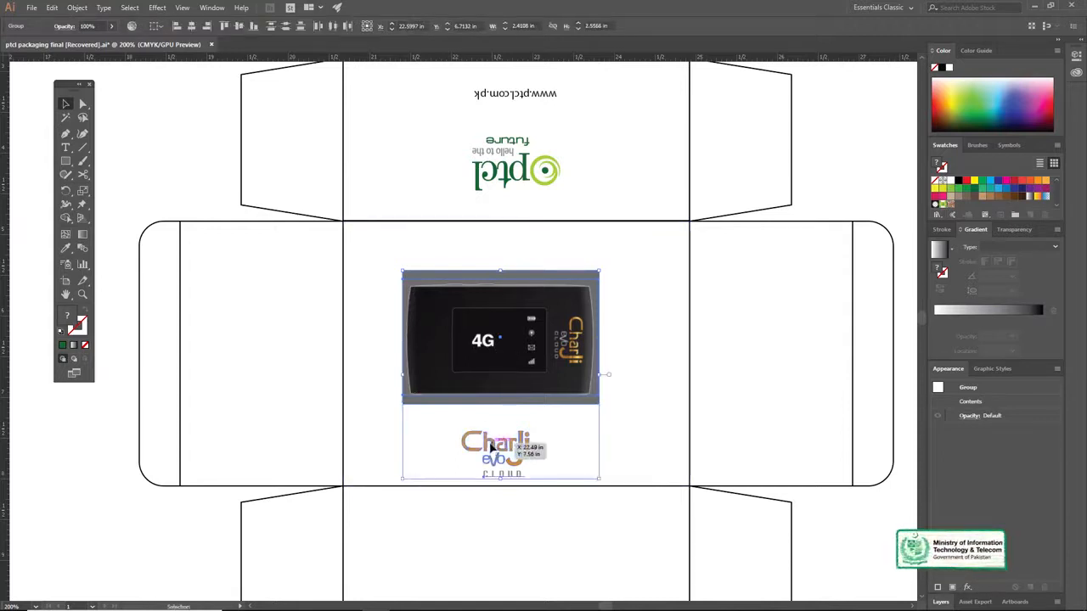
{"action": "key", "text": "a"}
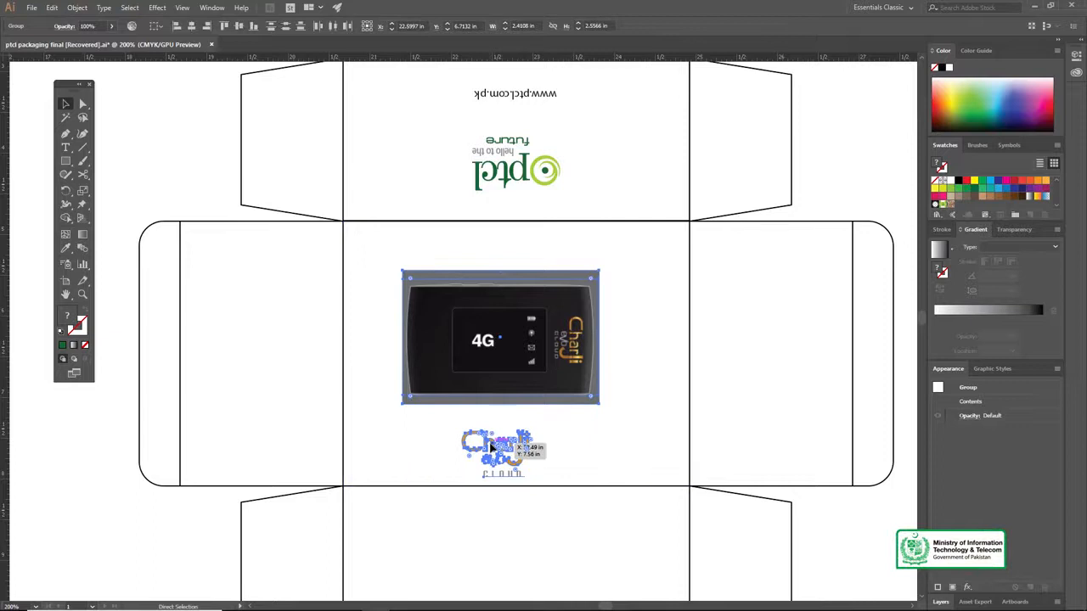
{"action": "left_click_drag", "start_coordinate": [500, 377], "coordinate": [544, 376]}
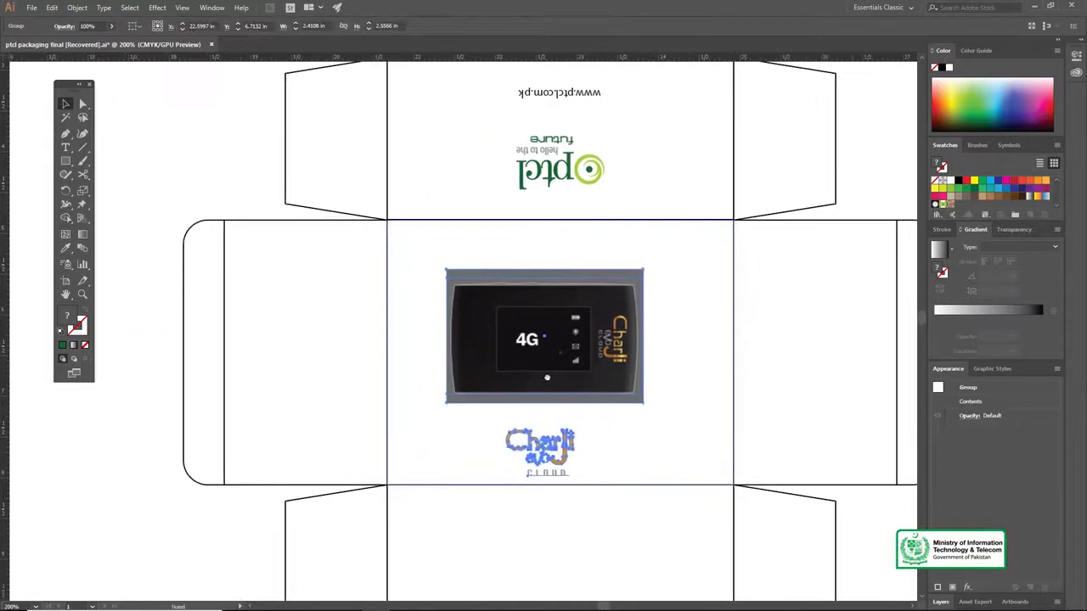
{"action": "left_click", "coordinate": [720, 251], "text": "shift"}
{"action": "left_click", "coordinate": [191, 27]}
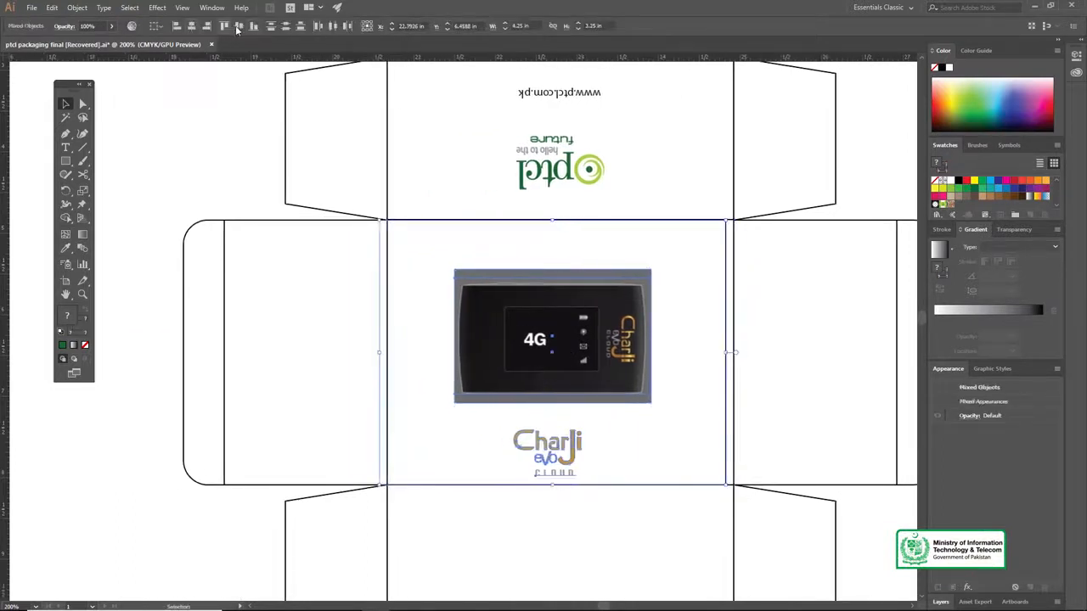
{"action": "left_click", "coordinate": [240, 26]}
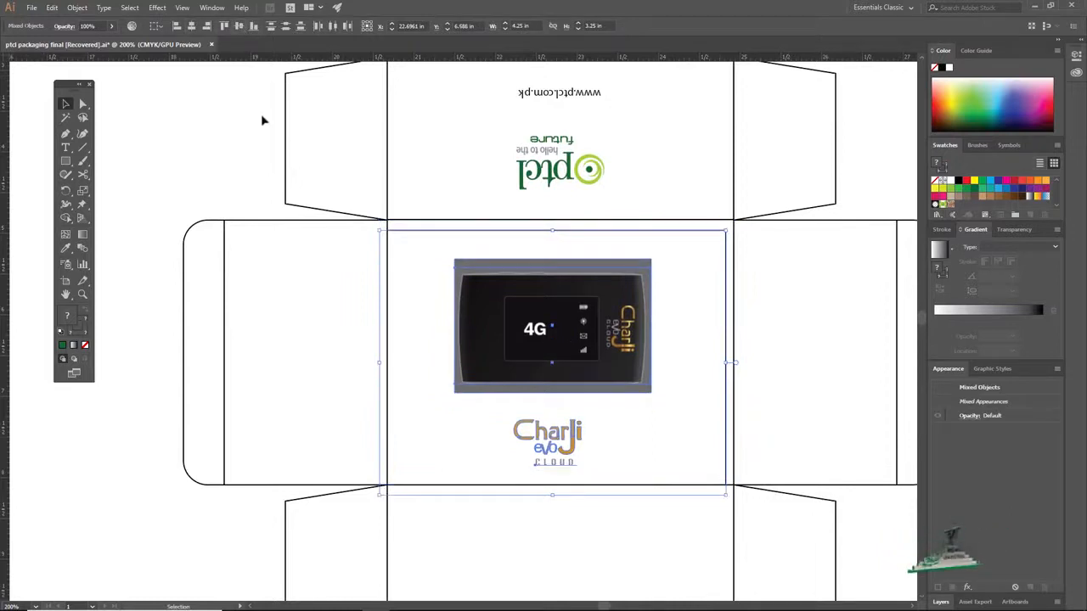
- Nudge the centre panel outline with the device picture and logo right and up until it lines up with the adjoining panels
{"action": "key", "text": "Right"}
{"action": "key", "text": "Right"}
{"action": "key", "text": "Right"}
{"action": "key", "text": "Right"}
{"action": "key", "text": "Right"}
{"action": "key", "text": "Right"}
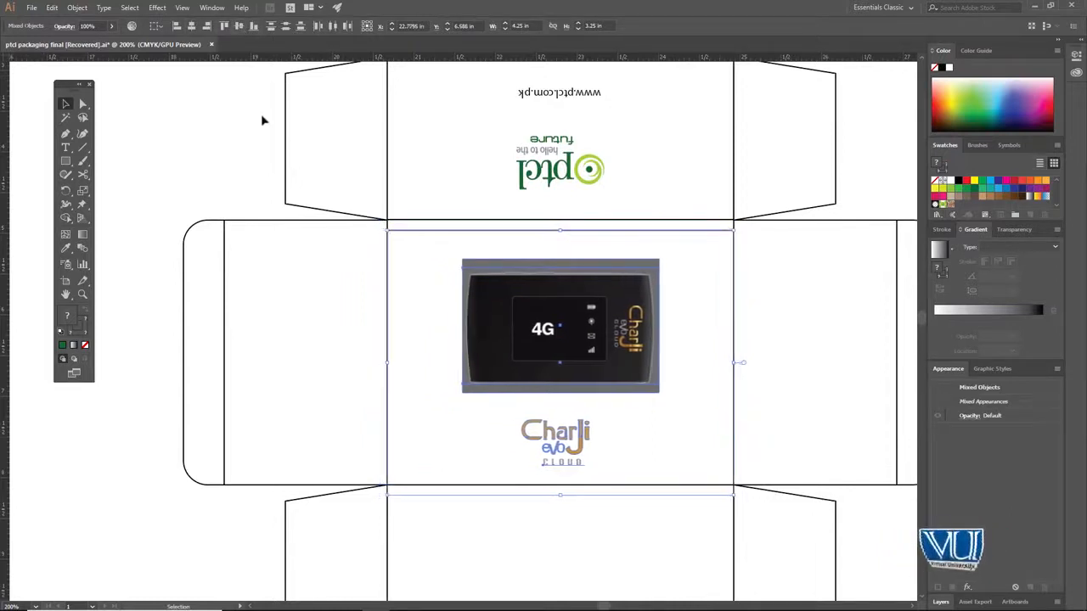
{"action": "key", "text": "Up"}
{"action": "key", "text": "Up"}
{"action": "key", "text": "Up"}
{"action": "key", "text": "Up"}
{"action": "key", "text": "Up"}
{"action": "key", "text": "Up"}
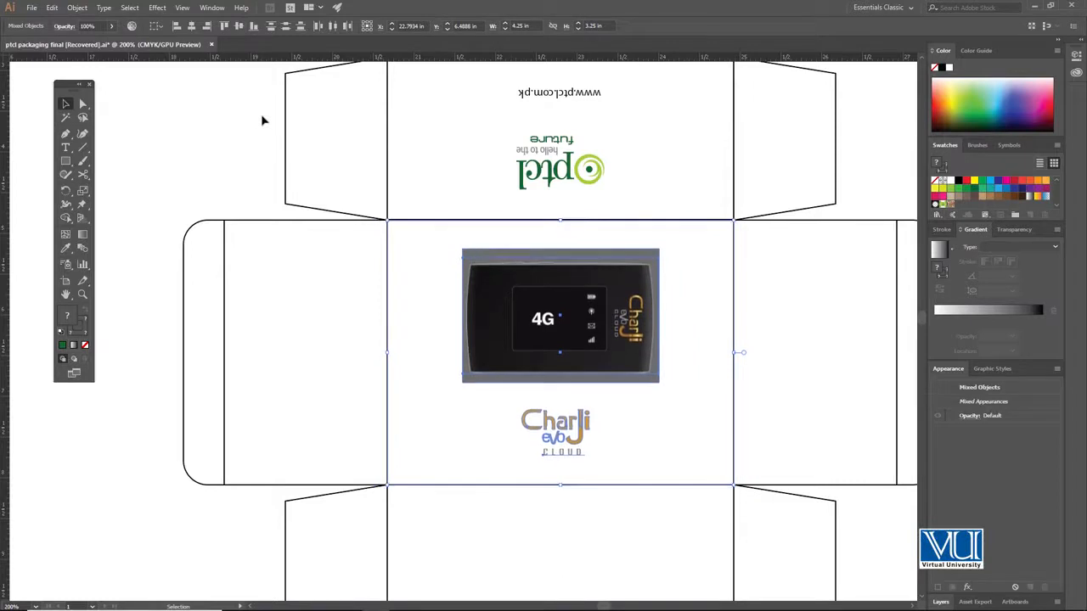
{"action": "left_click", "coordinate": [199, 139]}
- Nudge the device picture and Charji evo Cloud logo down within the centre panel and deselect them
{"action": "left_click", "coordinate": [546, 377]}
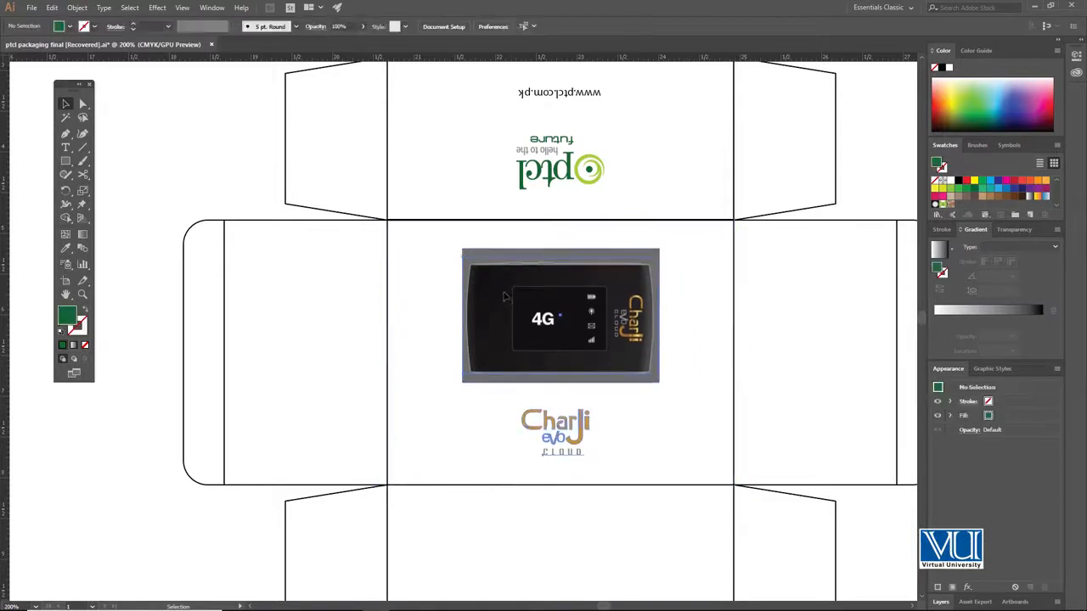
{"action": "key", "text": "Down"}
{"action": "key", "text": "Down"}
{"action": "key", "text": "Down"}
{"action": "key", "text": "Down"}
{"action": "key", "text": "Down"}
{"action": "key", "text": "Down"}
{"action": "key", "text": "Down"}
{"action": "key", "text": "Down"}
{"action": "key", "text": "Down"}
{"action": "key", "text": "Down"}
{"action": "key", "text": "Down"}
{"action": "key", "text": "Down"}
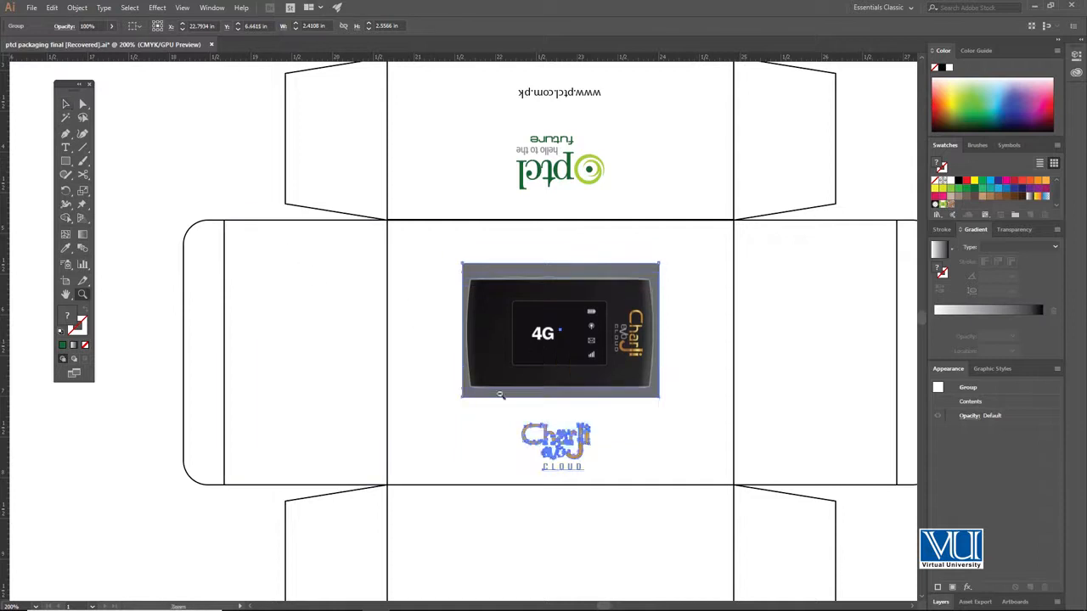
{"action": "left_click", "coordinate": [494, 387], "text": "ctrl+alt"}
{"action": "left_click", "coordinate": [495, 387], "text": "ctrl+alt"}
{"action": "key", "text": "ctrl+shift+a"}
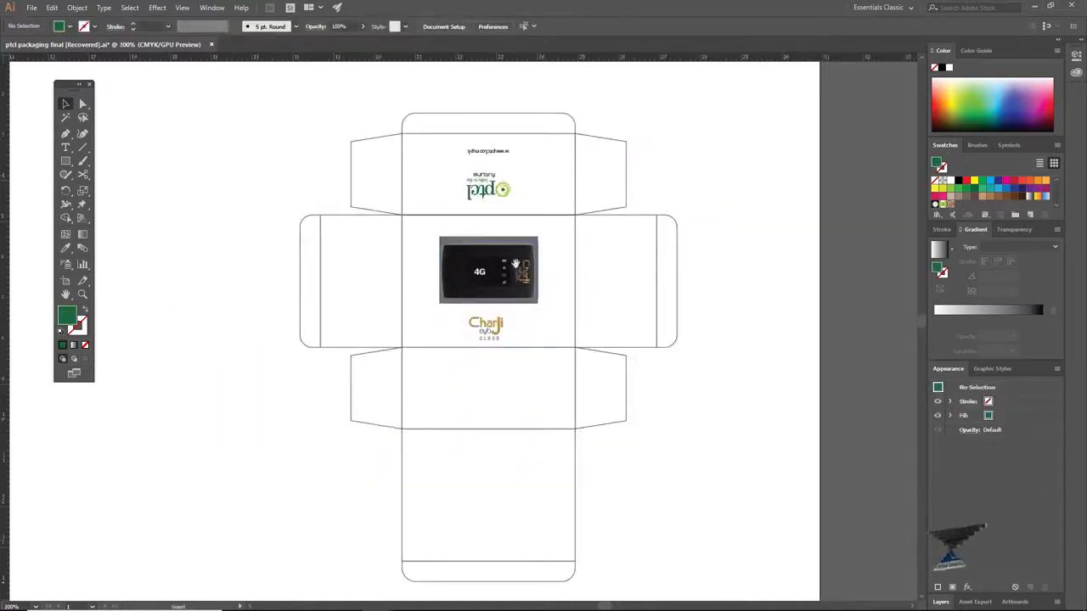
- Move the rotated ptcl, app-store badge and ULTRA HIGH SPEED group onto the side panel left of the centre panel and bring it to the front
{"action": "left_click_drag", "start_coordinate": [516, 263], "coordinate": [542, 252]}
{"action": "left_click", "coordinate": [434, 312], "text": "ctrl+alt"}
{"action": "left_click_drag", "start_coordinate": [353, 305], "coordinate": [557, 261]}
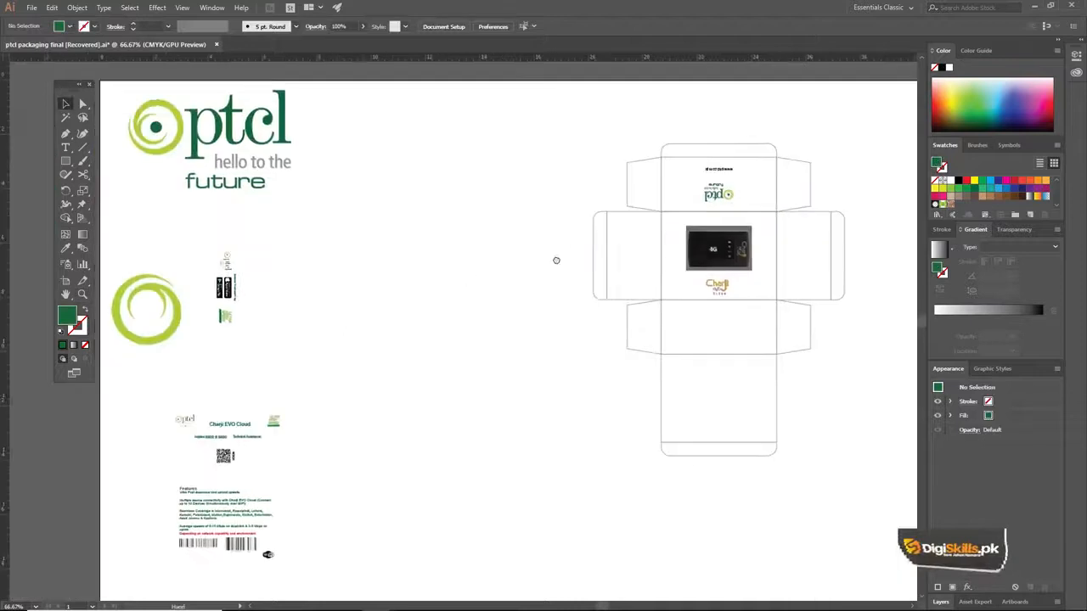
{"action": "left_click_drag", "start_coordinate": [393, 282], "coordinate": [400, 279]}
{"action": "left_click", "coordinate": [233, 259]}
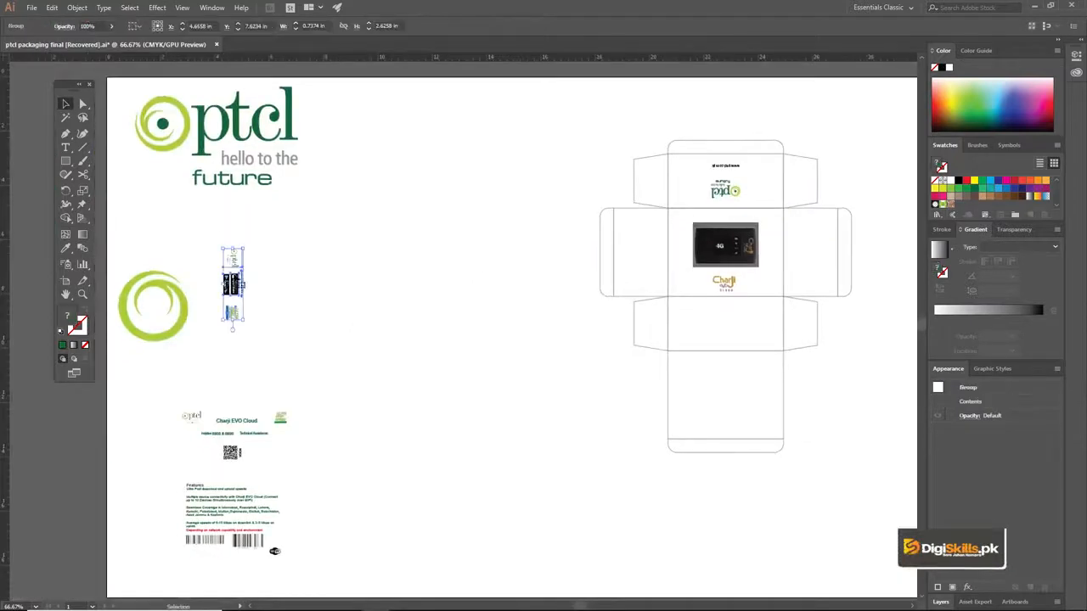
{"action": "left_click", "coordinate": [292, 242]}
{"action": "left_click_drag", "start_coordinate": [205, 244], "coordinate": [379, 364]}
{"action": "left_click", "coordinate": [280, 344]}
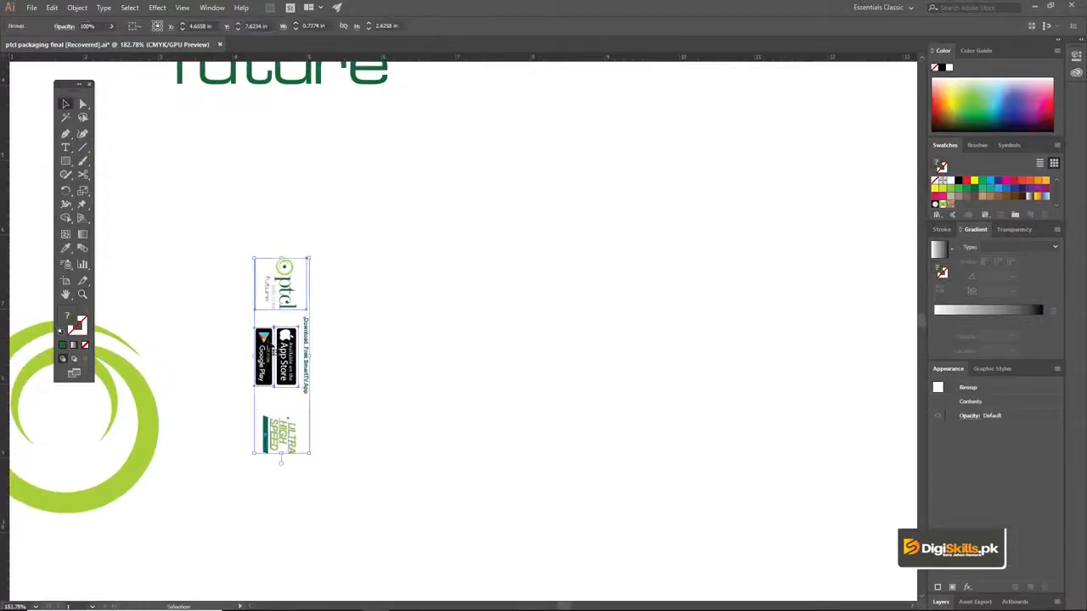
{"action": "left_click_drag", "start_coordinate": [283, 313], "coordinate": [303, 261]}
{"action": "left_click", "coordinate": [301, 309], "text": "ctrl"}
{"action": "left_click_drag", "start_coordinate": [471, 320], "coordinate": [299, 301]}
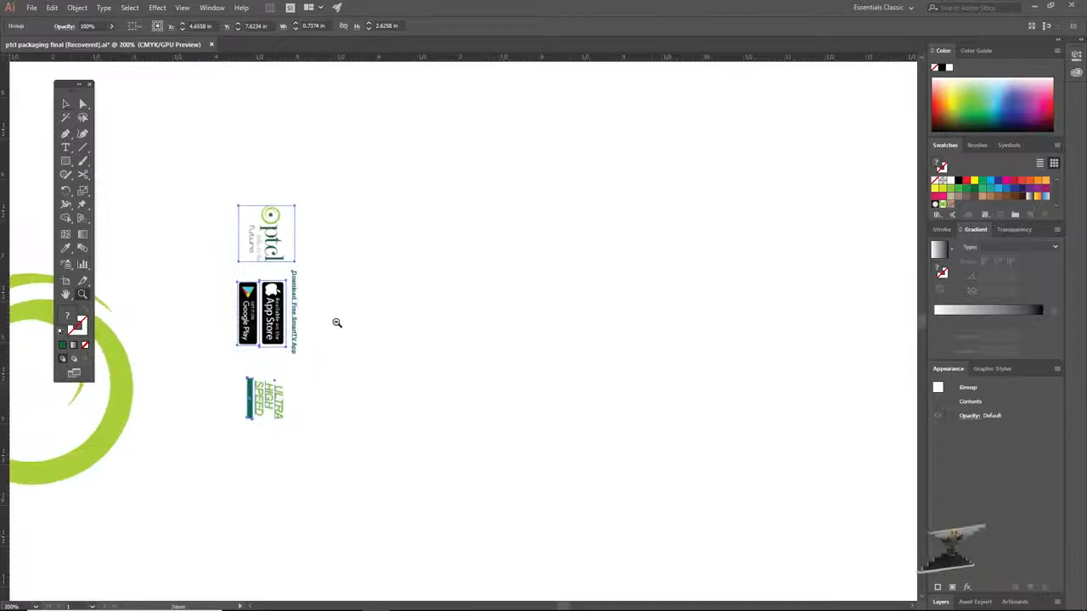
{"action": "left_click", "coordinate": [340, 324], "text": "ctrl+alt"}
{"action": "left_click", "coordinate": [343, 342], "text": "ctrl+alt"}
{"action": "left_click_drag", "start_coordinate": [524, 323], "coordinate": [176, 310]}
{"action": "left_click_drag", "start_coordinate": [257, 300], "coordinate": [775, 252]}
{"action": "right_click", "coordinate": [775, 252]}
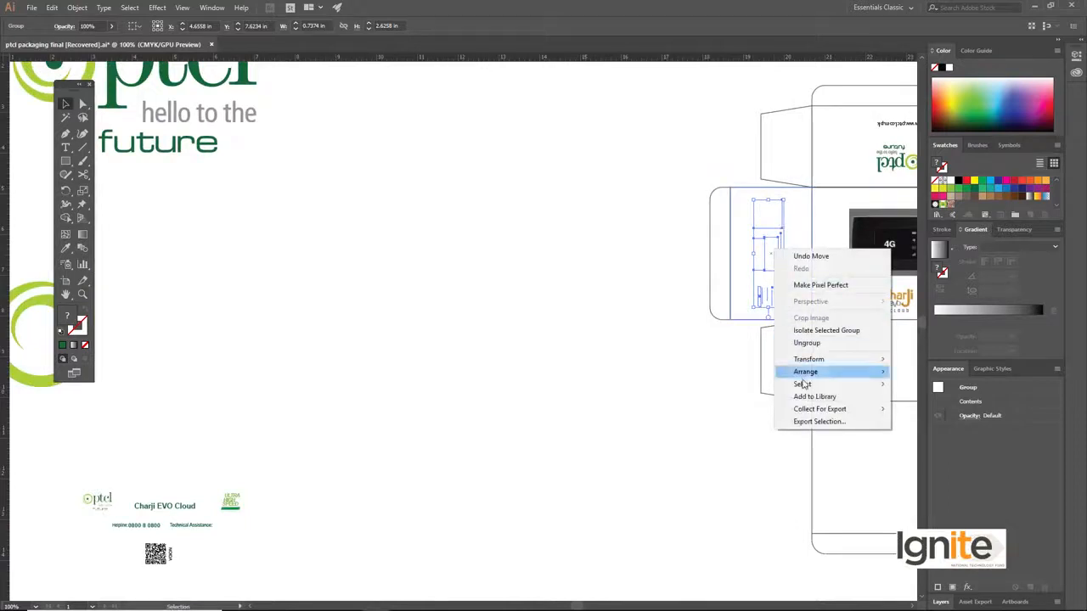
{"action": "mouse_move", "coordinate": [852, 376]}
{"action": "left_click", "coordinate": [898, 372]}
- Fine-tune the position of the rotated badge group so it sits centrally in the left side panel
{"action": "left_click_drag", "start_coordinate": [570, 266], "coordinate": [287, 290]}
{"action": "key", "text": "z"}
{"action": "left_click", "coordinate": [491, 298]}
{"action": "left_click", "coordinate": [491, 299]}
{"action": "key", "text": "v"}
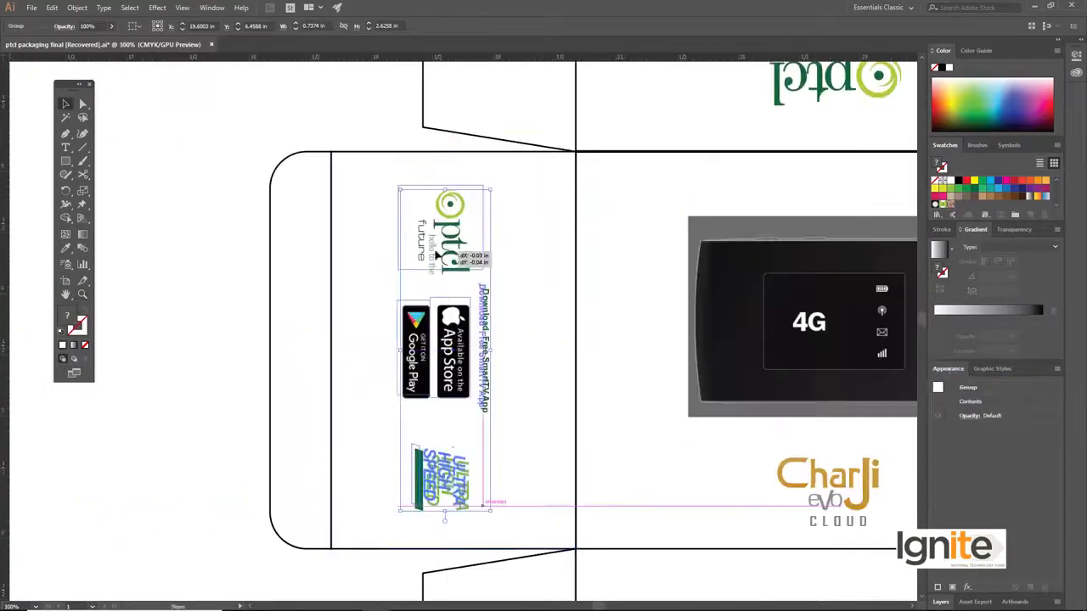
{"action": "key", "text": "Down"}
{"action": "key", "text": "Left"}
{"action": "key", "text": "Left"}
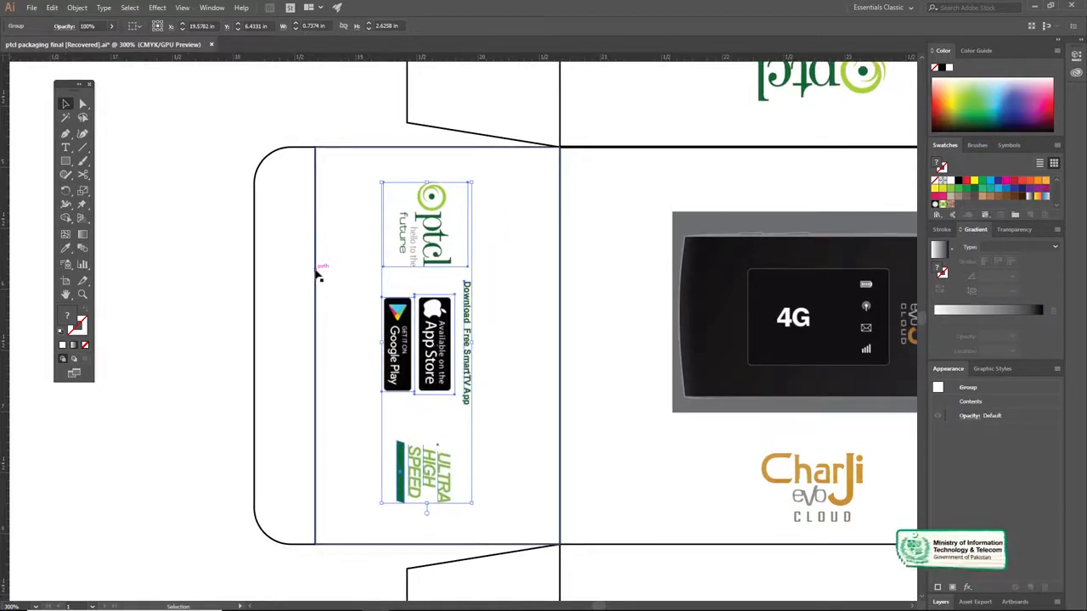
{"action": "key", "text": "Left"}
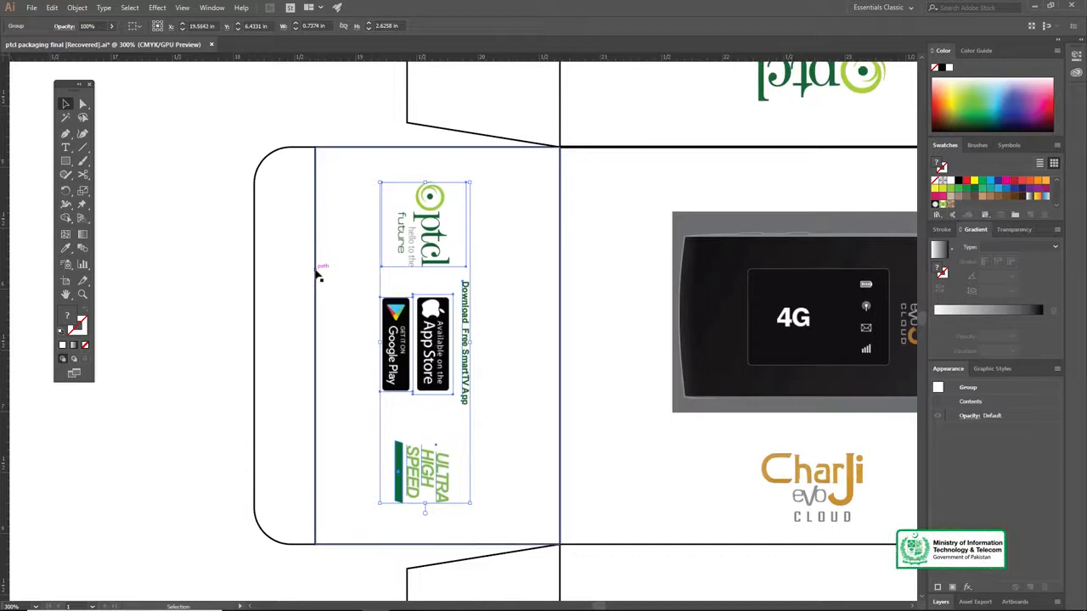
{"action": "key", "text": "Down"}
{"action": "key", "text": "Right"}
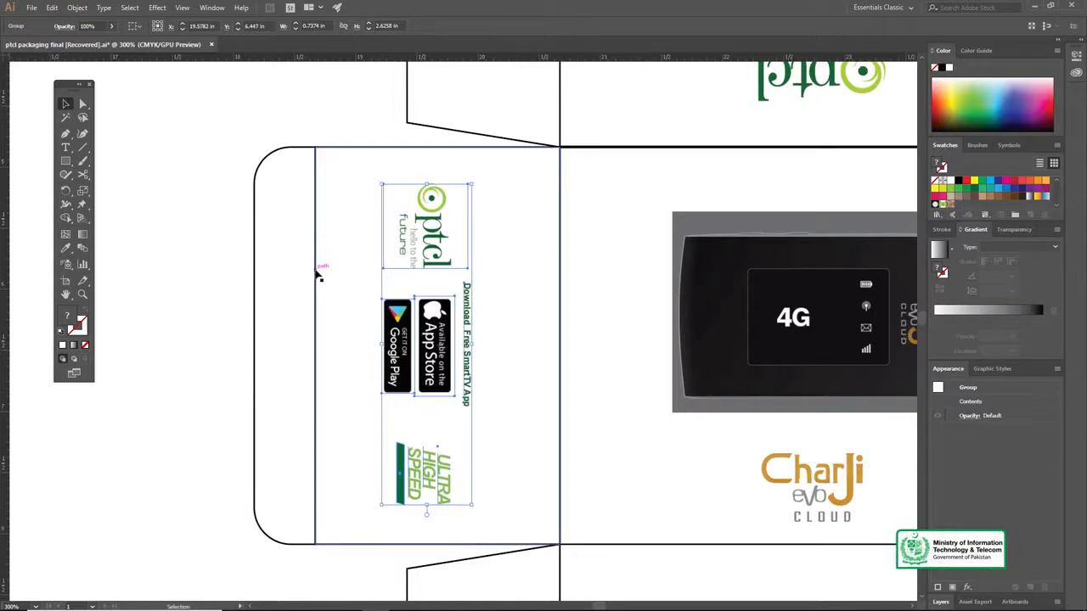
- Move the group of Features text, barcodes and WiFi logo onto the dieline's lowest large panel and bring it to the front
{"action": "key", "text": "z"}
{"action": "left_click", "coordinate": [607, 372], "text": "alt"}
{"action": "left_click", "coordinate": [607, 372], "text": "alt"}
{"action": "left_click", "coordinate": [506, 339], "text": "alt"}
{"action": "mouse_move", "coordinate": [185, 322]}
{"action": "left_mouse_down"}
{"action": "mouse_move", "coordinate": [293, 291]}
{"action": "mouse_move", "coordinate": [427, 278]}
{"action": "left_mouse_up"}
{"action": "left_click_drag", "start_coordinate": [182, 281], "coordinate": [419, 283]}
{"action": "left_click_drag", "start_coordinate": [233, 285], "coordinate": [526, 281]}
{"action": "left_click_drag", "start_coordinate": [526, 408], "coordinate": [318, 297]}
{"action": "left_click", "coordinate": [261, 354]}
{"action": "left_click", "coordinate": [261, 515]}
{"action": "left_click_drag", "start_coordinate": [478, 422], "coordinate": [396, 422]}
{"action": "left_click_drag", "start_coordinate": [193, 520], "coordinate": [536, 384]}
{"action": "left_click_drag", "start_coordinate": [536, 384], "coordinate": [645, 399]}
{"action": "right_click", "coordinate": [276, 426]}
{"action": "mouse_move", "coordinate": [340, 550]}
{"action": "left_click", "coordinate": [429, 547]}
- Position the Features text, barcodes and WiFi logo inside the lowest large panel and deselect the group
{"action": "key", "text": "z"}
{"action": "left_click", "coordinate": [631, 396]}
{"action": "left_click", "coordinate": [534, 376]}
{"action": "key", "text": "v"}
{"action": "left_click_drag", "start_coordinate": [374, 263], "coordinate": [541, 374]}
{"action": "key", "text": "z"}
{"action": "left_click", "coordinate": [510, 369]}
{"action": "key", "text": "v"}
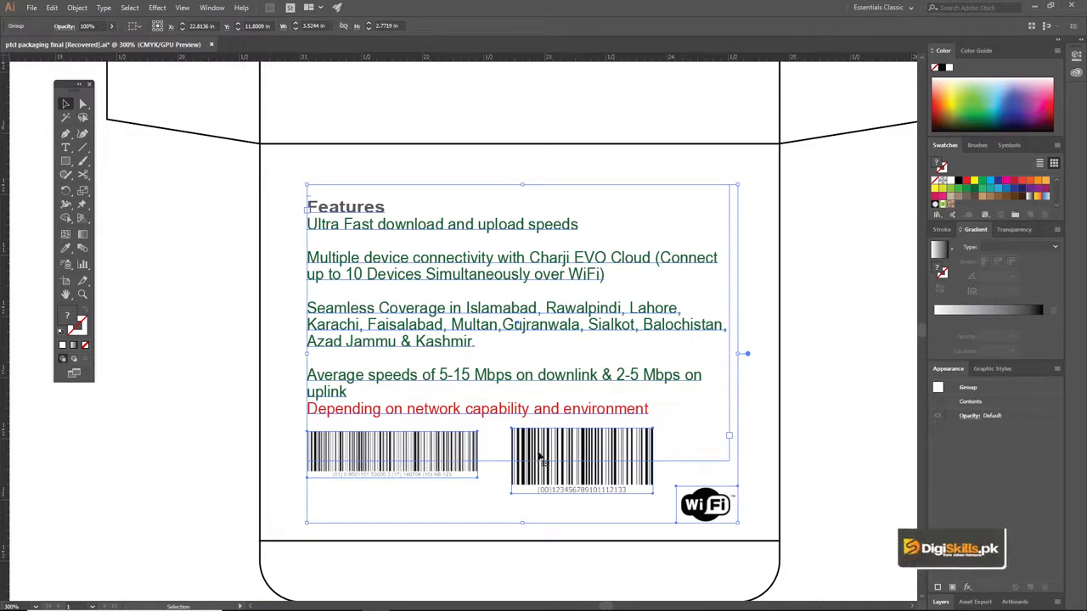
{"action": "key", "text": "ctrl+minus"}
{"action": "key", "text": "ctrl+shift+a"}
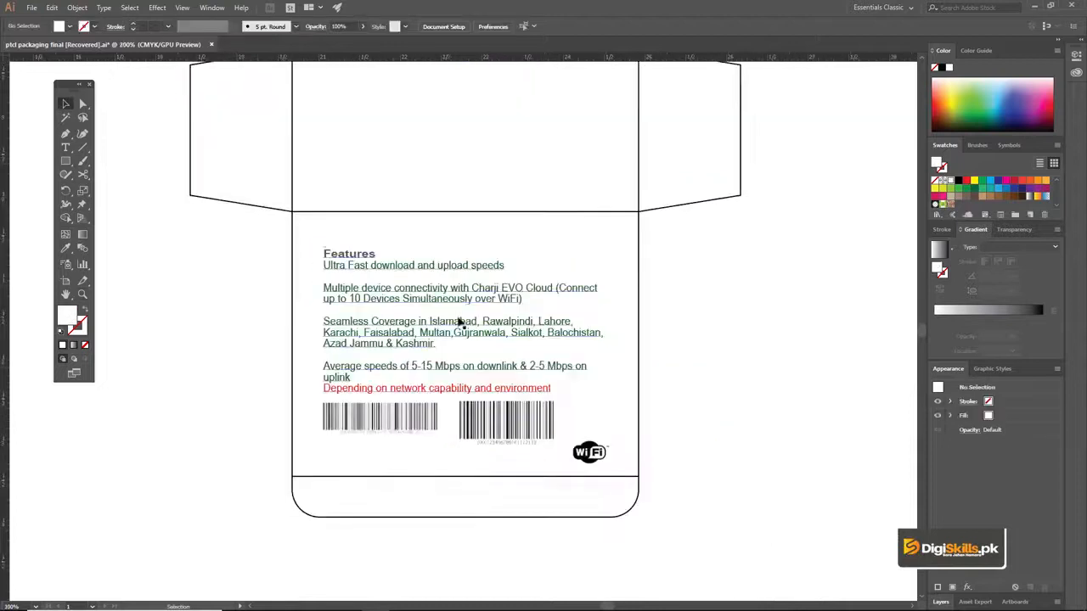
- Move the QR code group onto the tapered flap below the left side panel and bring it to the front
{"action": "left_click_drag", "start_coordinate": [478, 314], "coordinate": [481, 300]}
{"action": "key", "text": "ctrl+minus"}
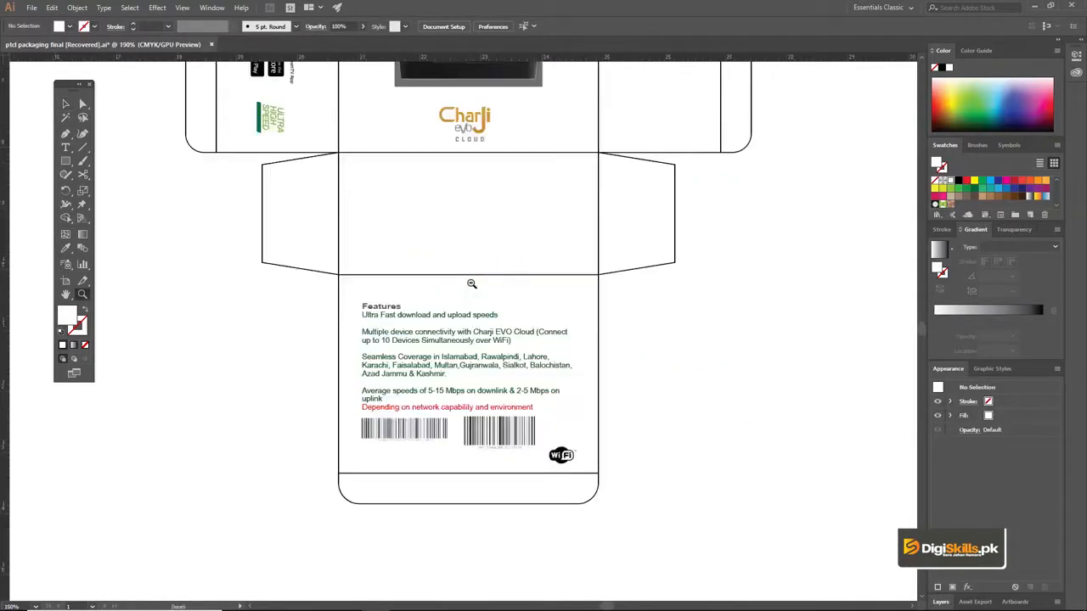
{"action": "key", "text": "ctrl+minus"}
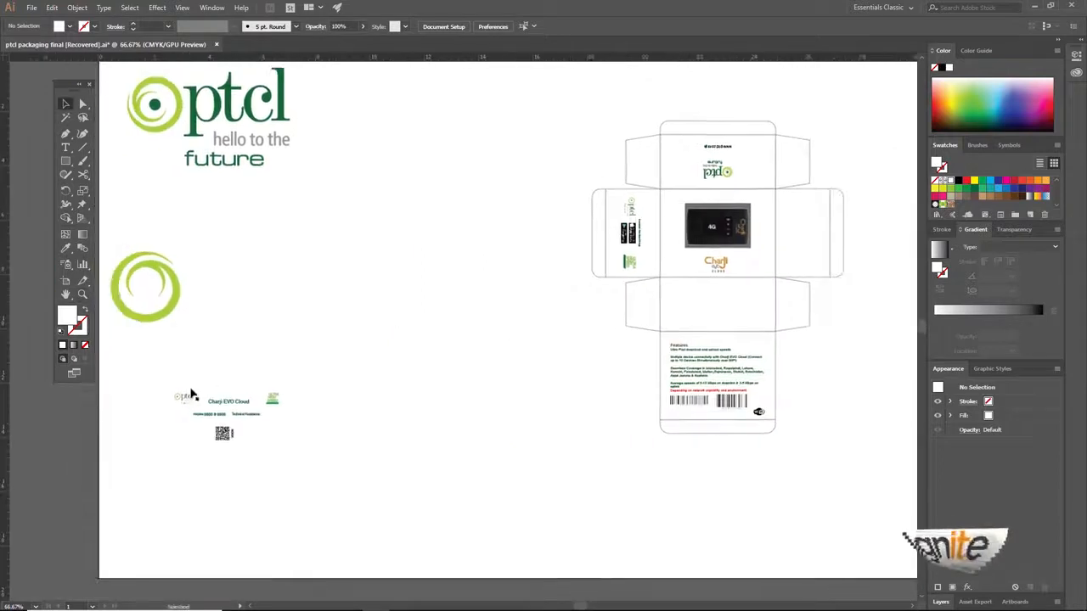
{"action": "left_click", "coordinate": [231, 406]}
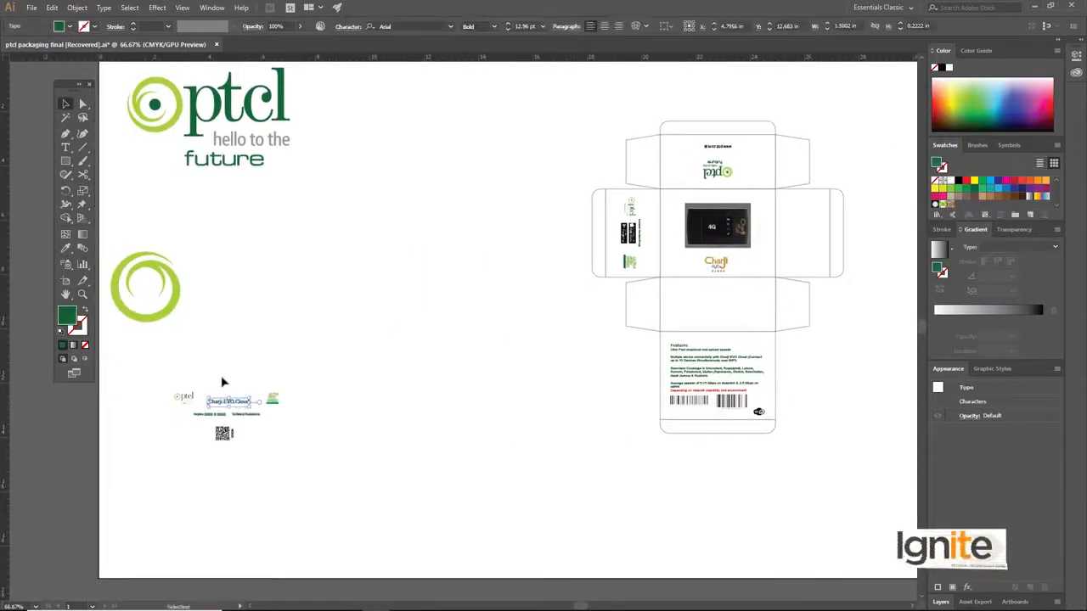
{"action": "key", "text": "ctrl+plus"}
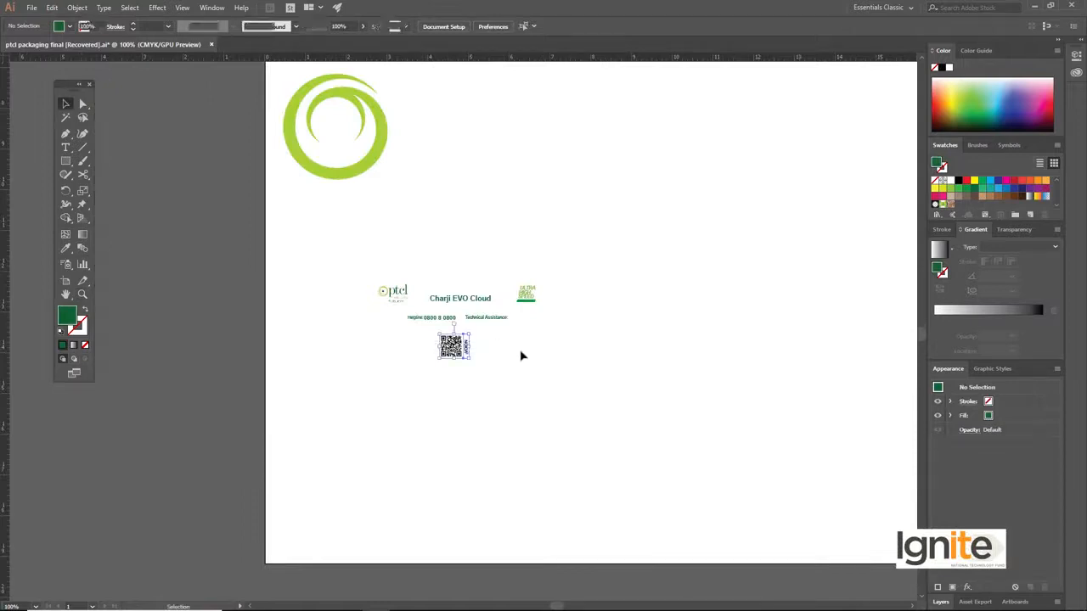
{"action": "left_click_drag", "start_coordinate": [450, 347], "coordinate": [812, 237]}
{"action": "key", "text": "space"}
{"action": "left_click_drag", "start_coordinate": [815, 242], "coordinate": [435, 352]}
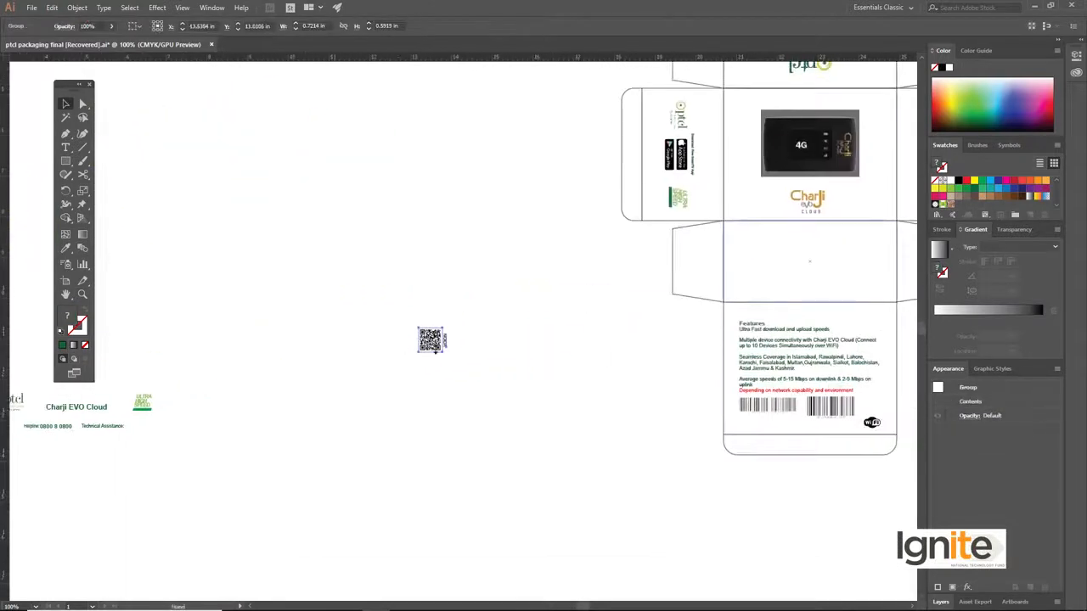
{"action": "left_click_drag", "start_coordinate": [701, 270], "coordinate": [704, 270]}
{"action": "right_click", "coordinate": [703, 270]}
{"action": "mouse_move", "coordinate": [735, 391]}
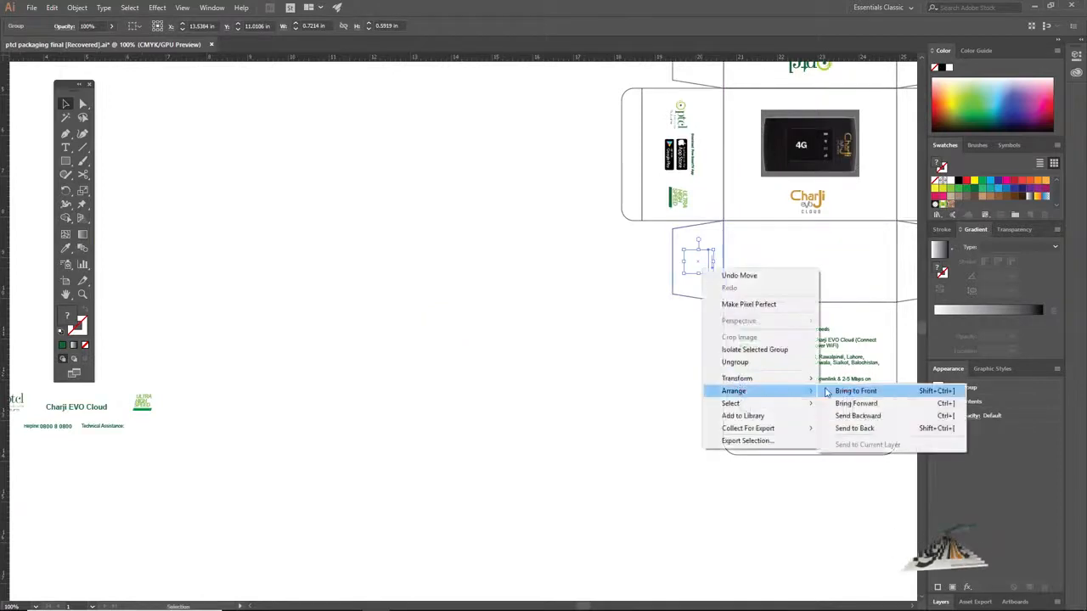
{"action": "left_click", "coordinate": [849, 389]}
- Adjust the QR code group's position so it sits centrally on the lower-left tapered flap
{"action": "left_click_drag", "start_coordinate": [636, 307], "coordinate": [475, 351]}
{"action": "key", "text": "ctrl+space"}
{"action": "left_click", "coordinate": [520, 319], "text": "ctrl"}
{"action": "left_click", "coordinate": [463, 334], "text": "ctrl"}
{"action": "left_click", "coordinate": [460, 335], "text": "ctrl"}
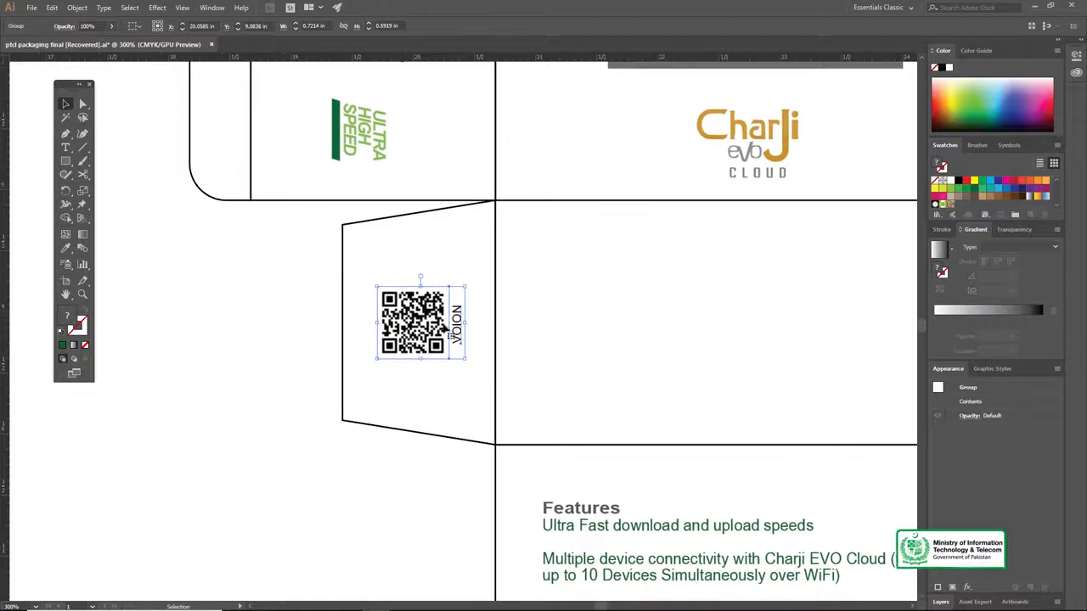
{"action": "left_click_drag", "start_coordinate": [450, 320], "coordinate": [455, 315]}
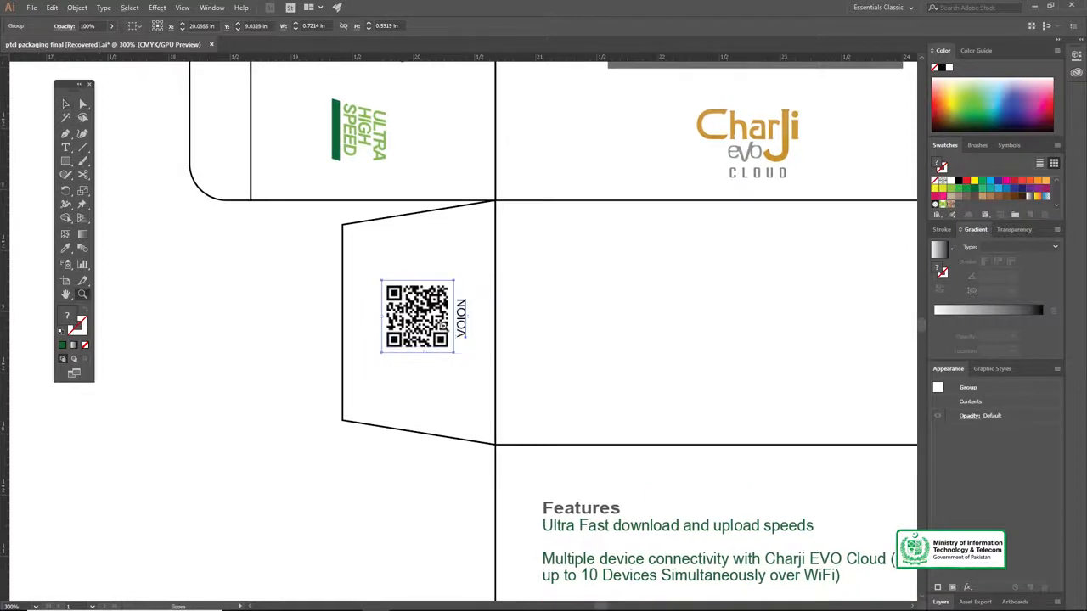
- Move the remaining ptcl, Charji EVO Cloud, helpline and ULTRA HIGH SPEED artwork close to the dieline and bring it to the front
{"action": "left_click", "coordinate": [443, 326], "text": "ctrl+alt"}
{"action": "left_click", "coordinate": [483, 335], "text": "ctrl+alt"}
{"action": "left_click", "coordinate": [513, 337], "text": "ctrl+alt"}
{"action": "left_click", "coordinate": [473, 323], "text": "ctrl+alt"}
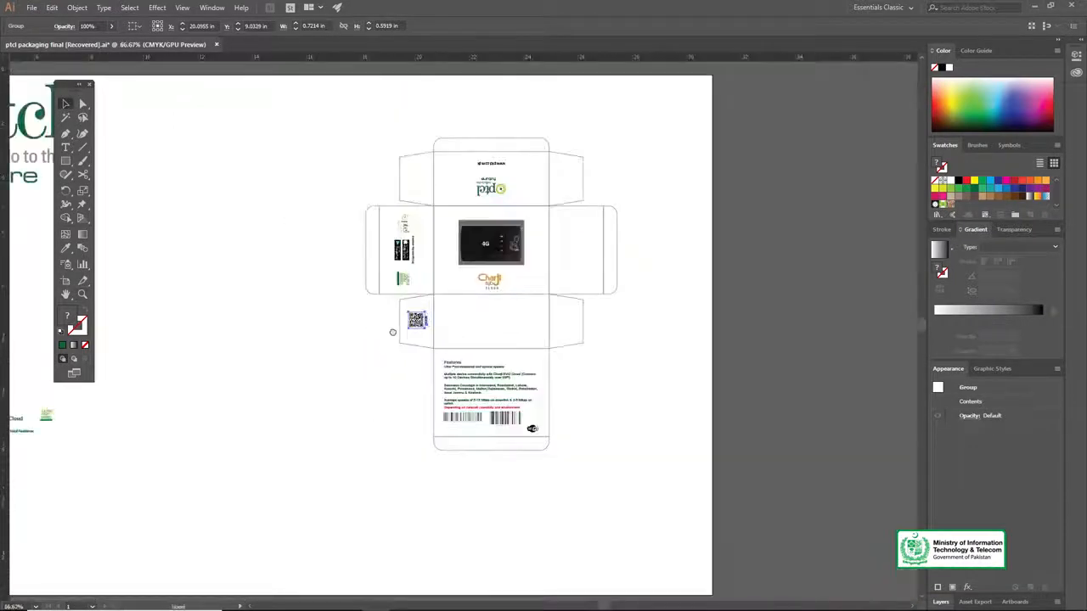
{"action": "scroll", "coordinate": [393, 332], "scroll_direction": "left", "scroll_amount": 5}
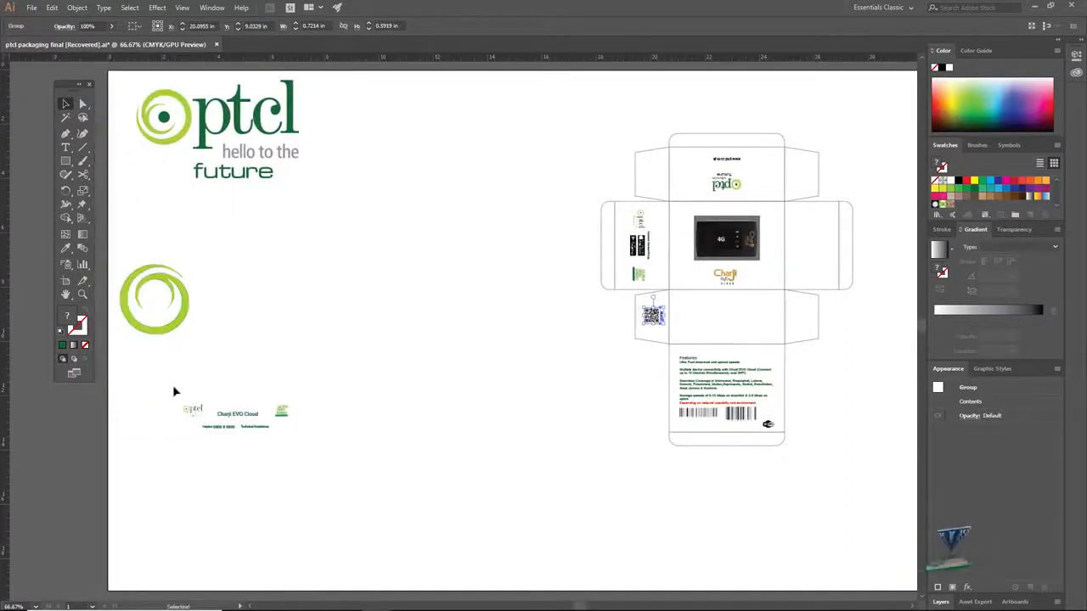
{"action": "left_click_drag", "start_coordinate": [312, 449], "coordinate": [313, 449]}
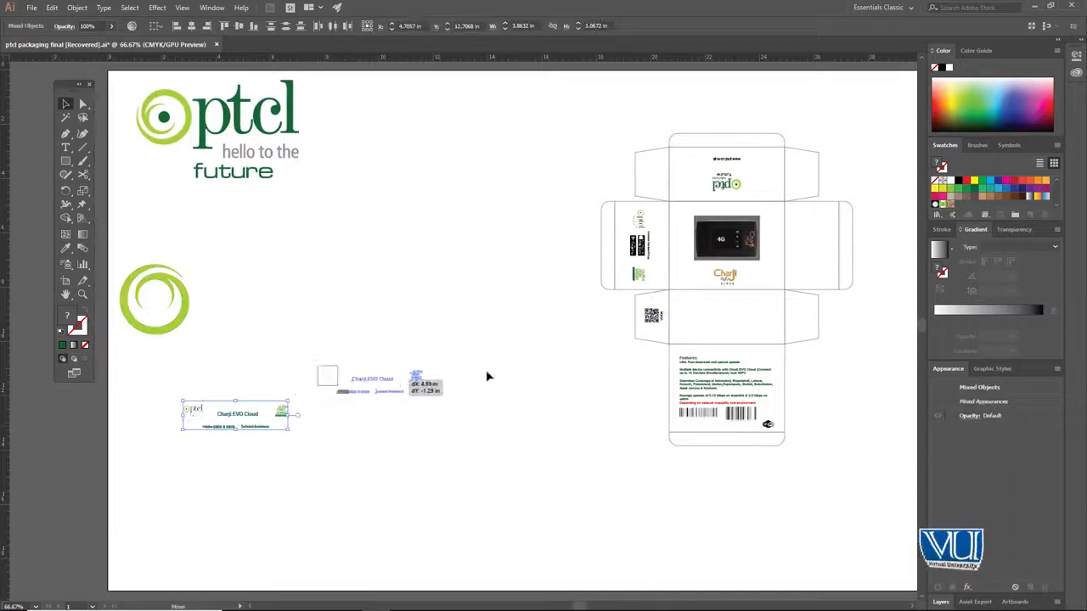
{"action": "left_click_drag", "start_coordinate": [487, 376], "coordinate": [535, 361]}
{"action": "right_click", "coordinate": [535, 361]}
{"action": "mouse_move", "coordinate": [565, 470]}
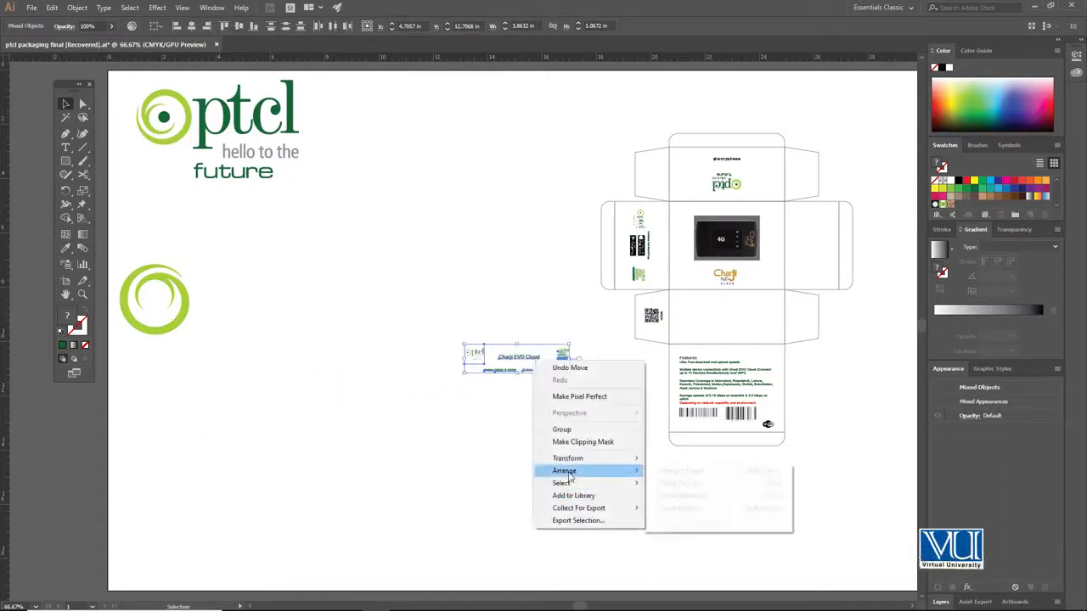
{"action": "left_click", "coordinate": [654, 471]}
{"action": "left_click_drag", "start_coordinate": [644, 339], "coordinate": [661, 334]}
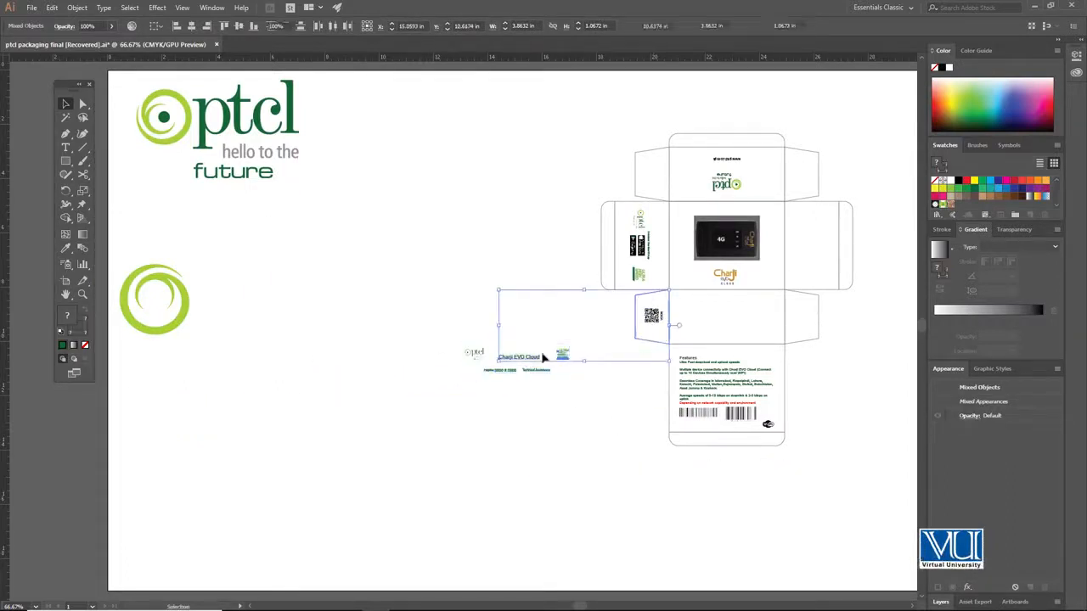
{"action": "left_click", "coordinate": [444, 314]}
{"action": "left_click", "coordinate": [535, 370]}
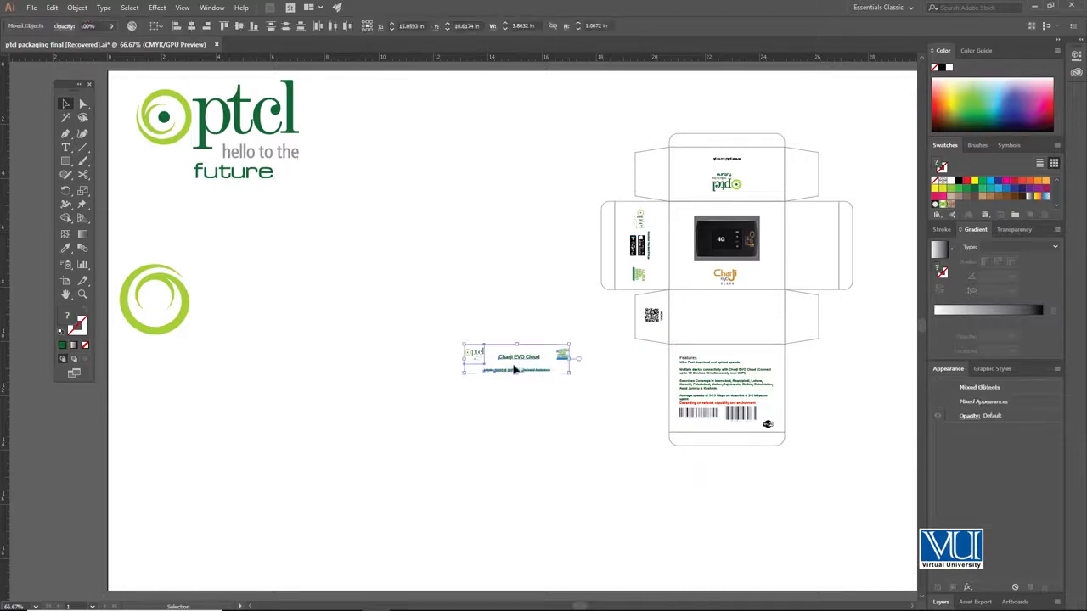
{"action": "left_click", "coordinate": [666, 337]}
- Group the ptcl, Charji EVO Cloud, helpline and ULTRA HIGH SPEED artwork and move it onto the panel directly below the centre panel
{"action": "left_click", "coordinate": [527, 370], "text": "ctrl"}
{"action": "left_click", "coordinate": [527, 369], "text": "ctrl"}
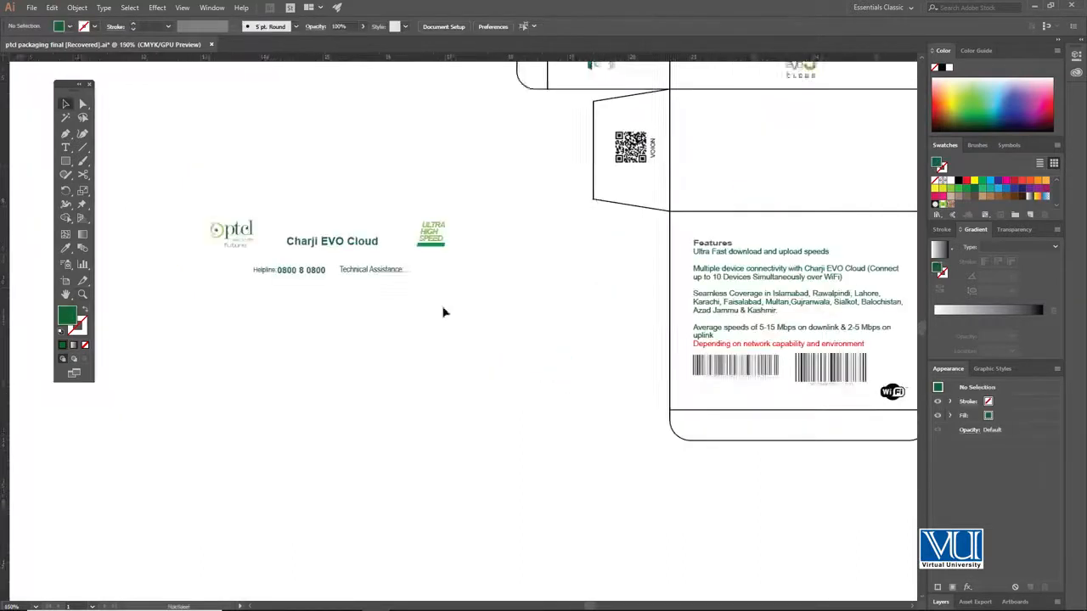
{"action": "left_click_drag", "start_coordinate": [393, 261], "coordinate": [371, 378]}
{"action": "left_click", "coordinate": [344, 360]}
{"action": "left_click", "coordinate": [189, 297]}
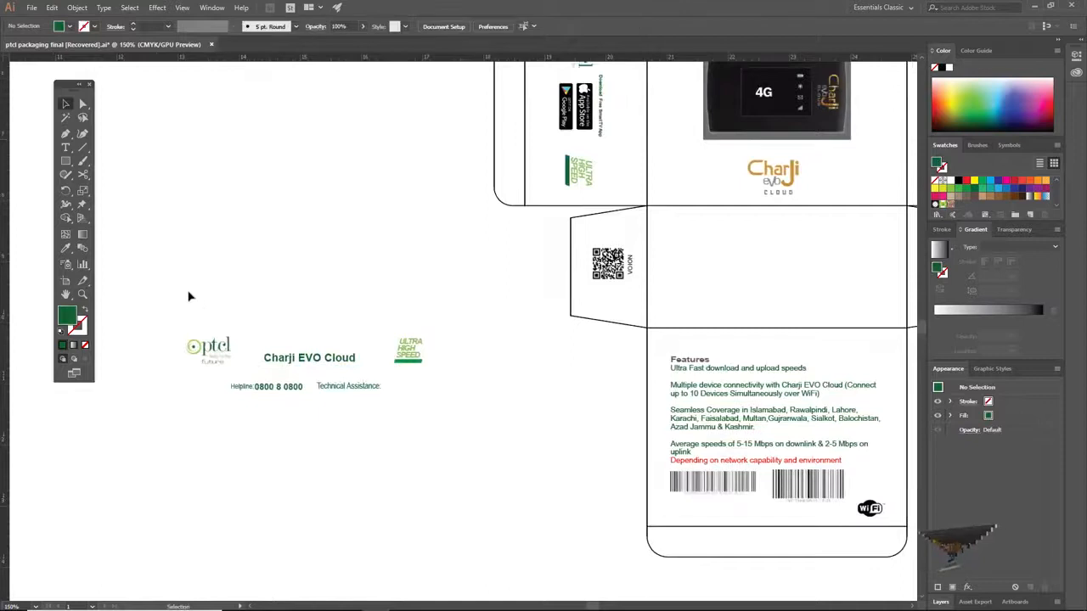
{"action": "left_click", "coordinate": [352, 368]}
{"action": "left_click", "coordinate": [323, 347]}
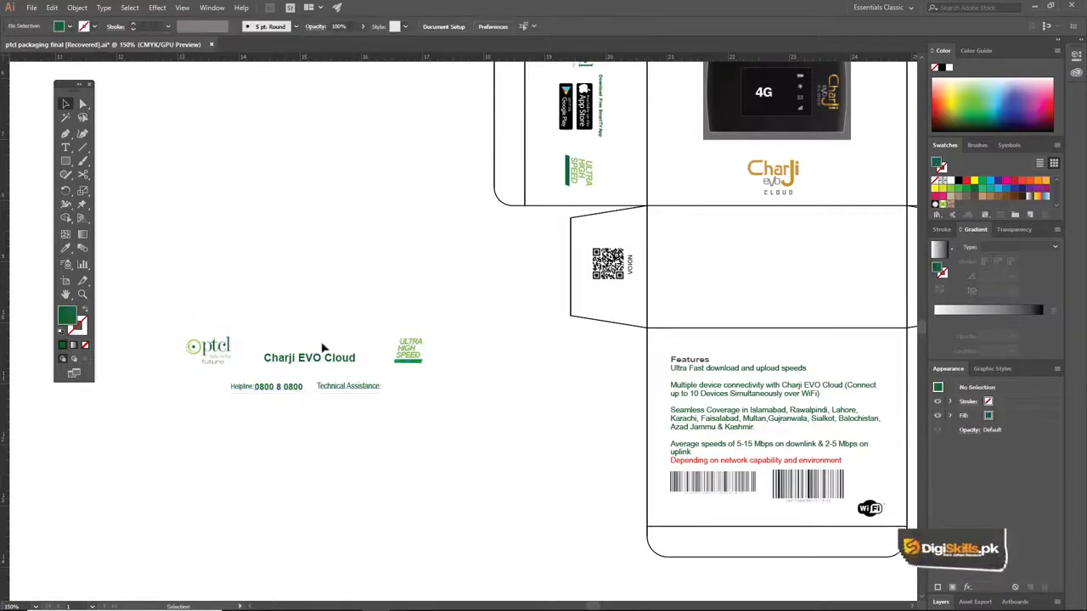
{"action": "left_click_drag", "start_coordinate": [323, 361], "coordinate": [633, 317]}
{"action": "left_click", "coordinate": [630, 315], "text": "ctrl"}
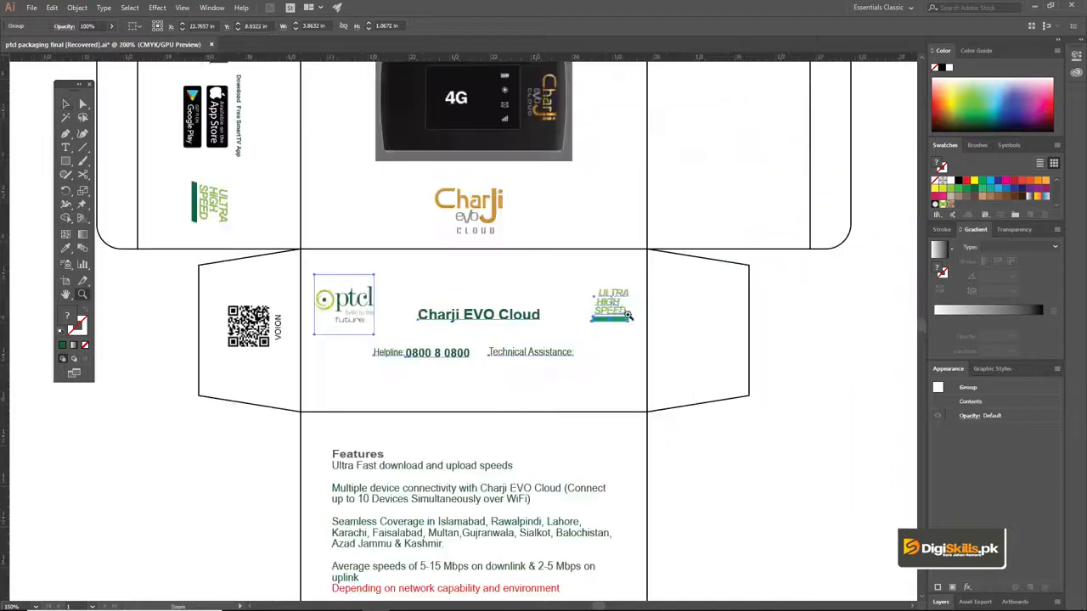
{"action": "left_click_drag", "start_coordinate": [545, 283], "coordinate": [572, 323]}
{"action": "left_click", "coordinate": [519, 315], "text": "ctrl+alt"}
{"action": "left_click_drag", "start_coordinate": [475, 298], "coordinate": [524, 348]}
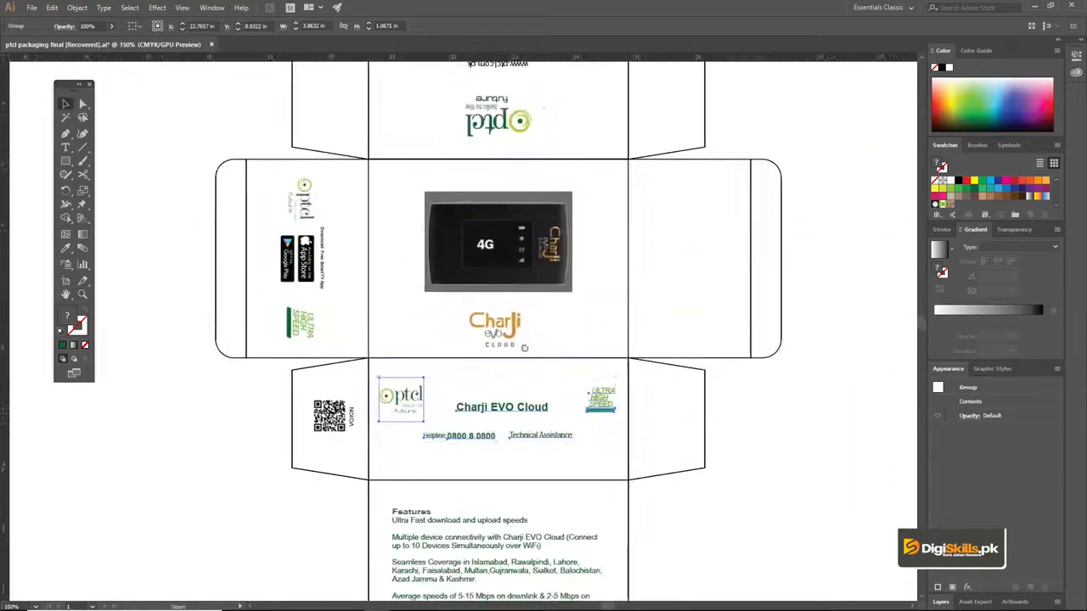
- Shift the grouped ptcl, Charji EVO Cloud, helpline and ULTRA HIGH SPEED artwork slightly lower within the panel below the centre panel
{"action": "left_click", "coordinate": [513, 383], "text": "ctrl+alt"}
{"action": "left_click_drag", "start_coordinate": [437, 265], "coordinate": [484, 293]}
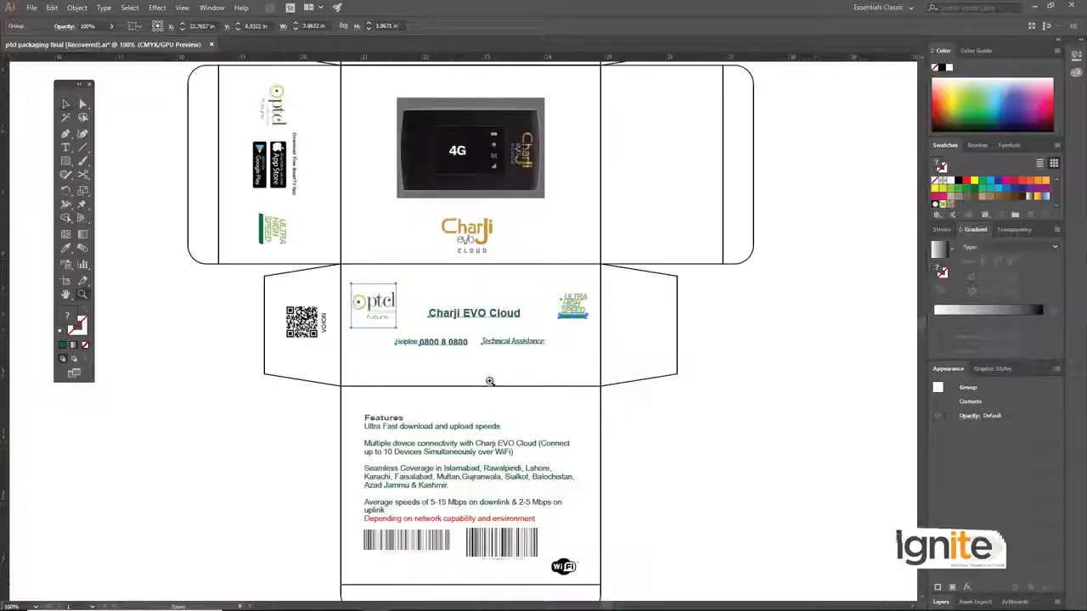
{"action": "left_click", "coordinate": [499, 335]}
{"action": "left_click_drag", "start_coordinate": [482, 315], "coordinate": [490, 359]}
{"action": "left_click", "coordinate": [474, 301], "text": "alt"}
{"action": "left_click", "coordinate": [471, 308], "text": "alt"}
{"action": "left_click", "coordinate": [456, 332], "text": "alt"}
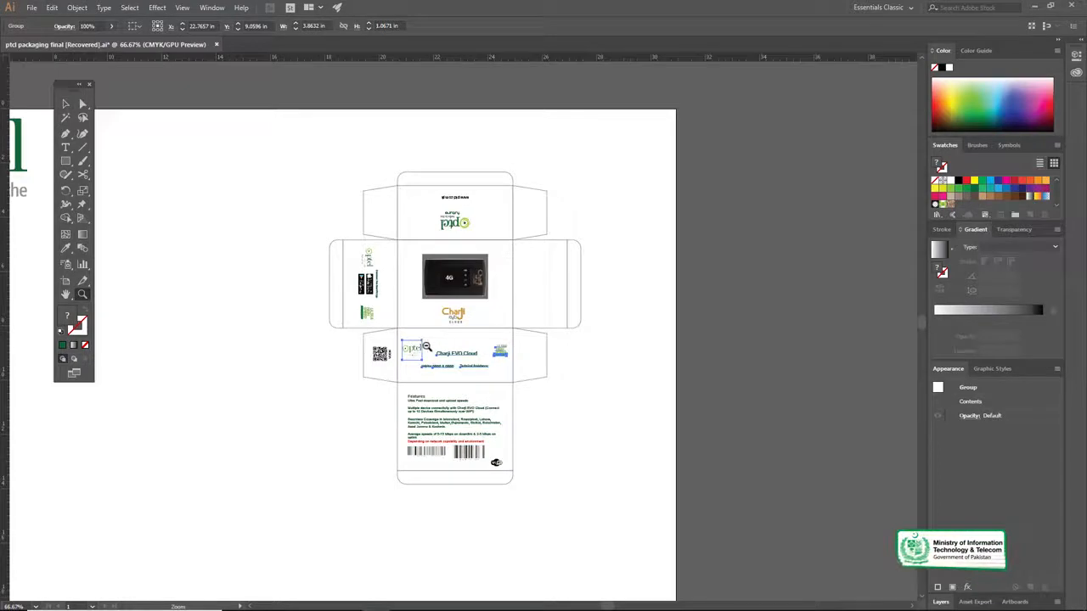
- Move the loose green swirl shape onto the device image in the centre panel and bring it to the front
{"action": "left_click", "coordinate": [424, 347], "text": "alt"}
{"action": "left_click_drag", "start_coordinate": [354, 297], "coordinate": [526, 278]}
{"action": "left_click", "coordinate": [252, 277]}
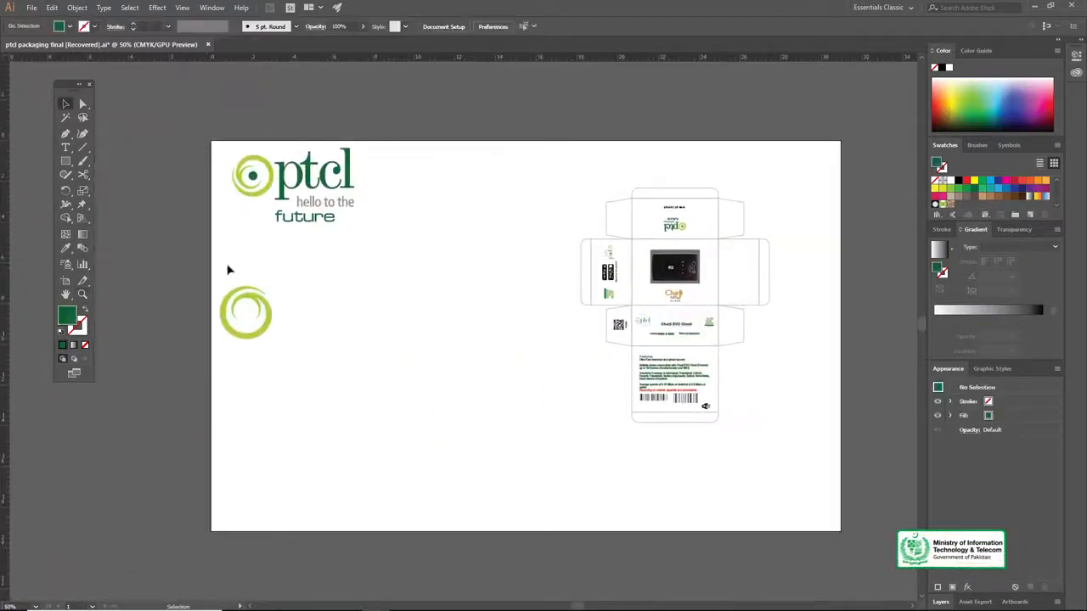
{"action": "left_click", "coordinate": [272, 321]}
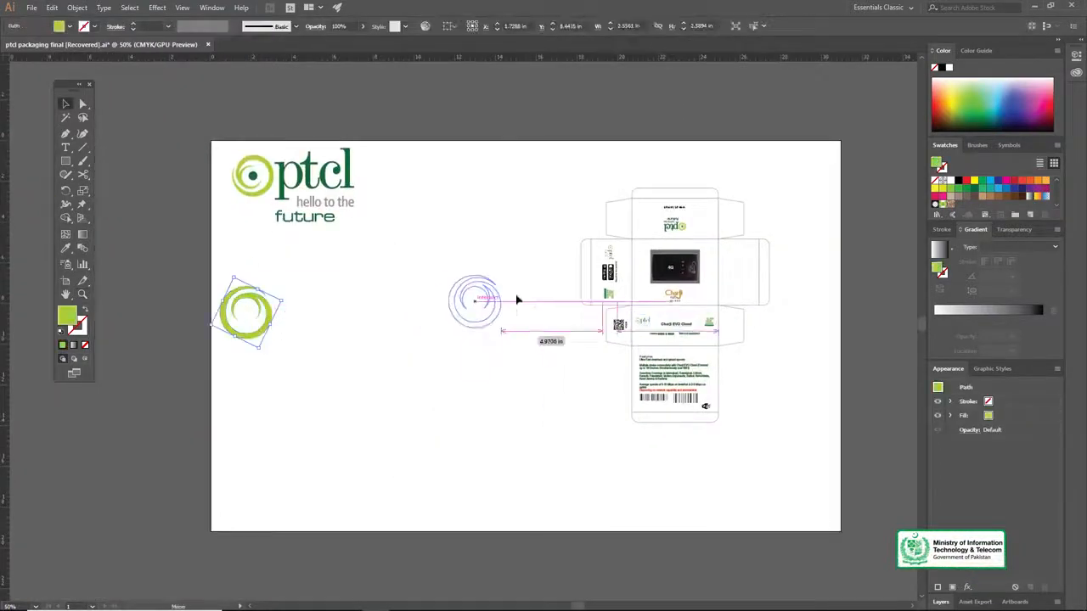
{"action": "left_click_drag", "start_coordinate": [529, 274], "coordinate": [383, 295]}
{"action": "left_click_drag", "start_coordinate": [95, 205], "coordinate": [245, 219]}
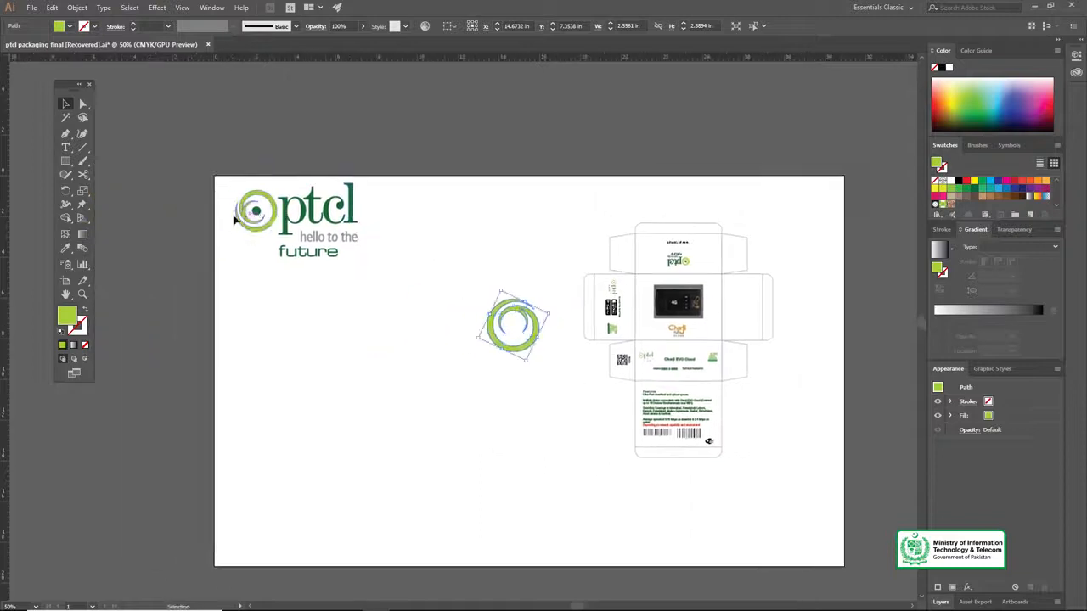
{"action": "left_click_drag", "start_coordinate": [530, 311], "coordinate": [576, 291]}
{"action": "right_click", "coordinate": [548, 299]}
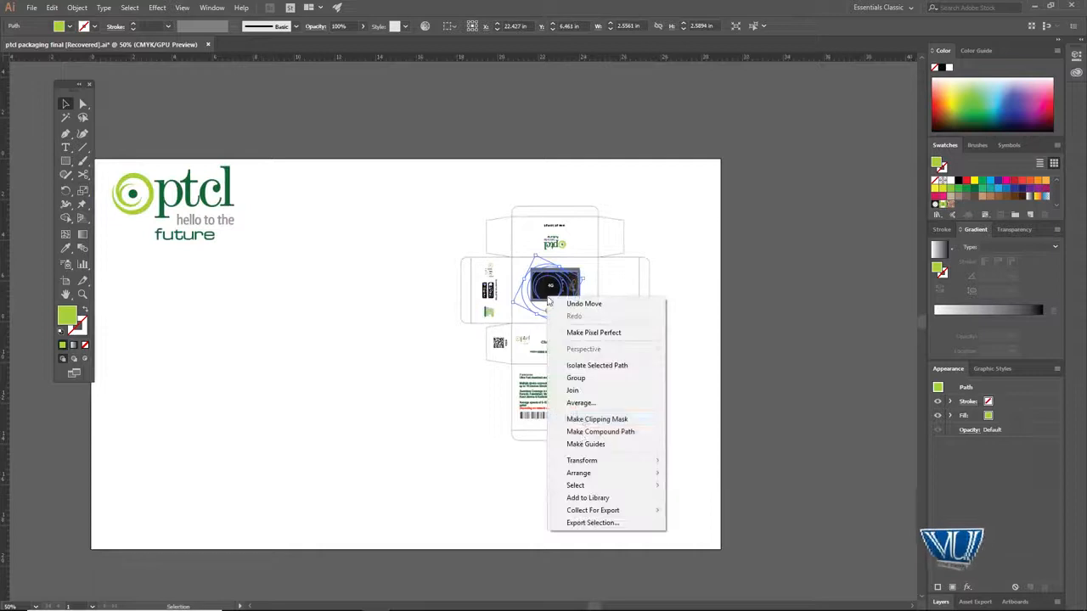
{"action": "mouse_move", "coordinate": [594, 473]}
{"action": "left_click", "coordinate": [695, 473]}
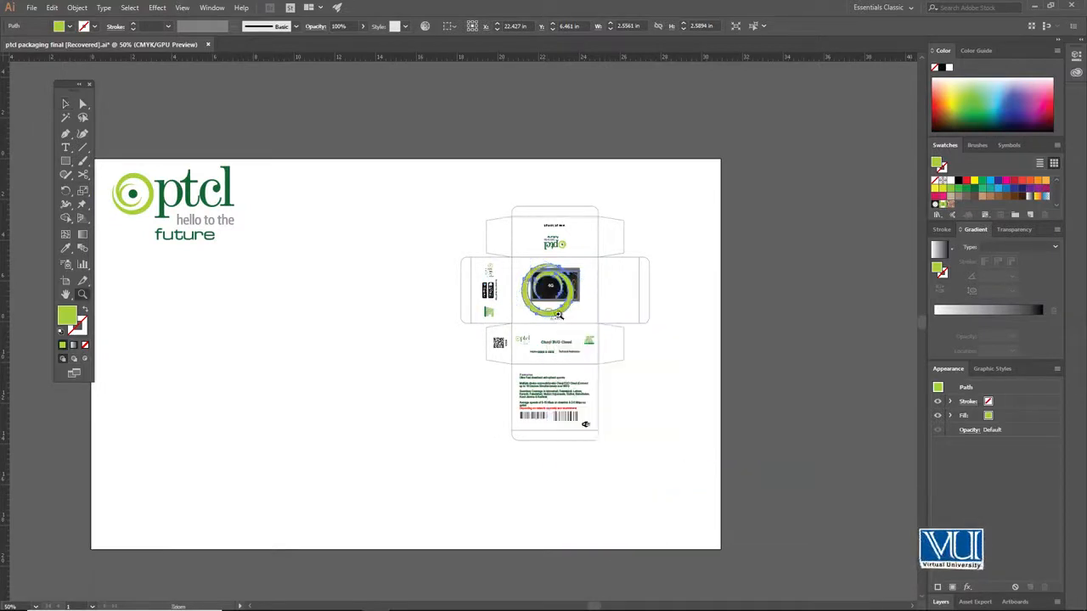
- Enlarge and rotate the green swirl around the device image to about 5.3 × 5.3 in
{"action": "left_click", "coordinate": [558, 315]}
{"action": "left_click", "coordinate": [487, 299]}
{"action": "left_click", "coordinate": [460, 315]}
{"action": "left_click", "coordinate": [443, 340]}
{"action": "left_click_drag", "start_coordinate": [458, 342], "coordinate": [487, 334]}
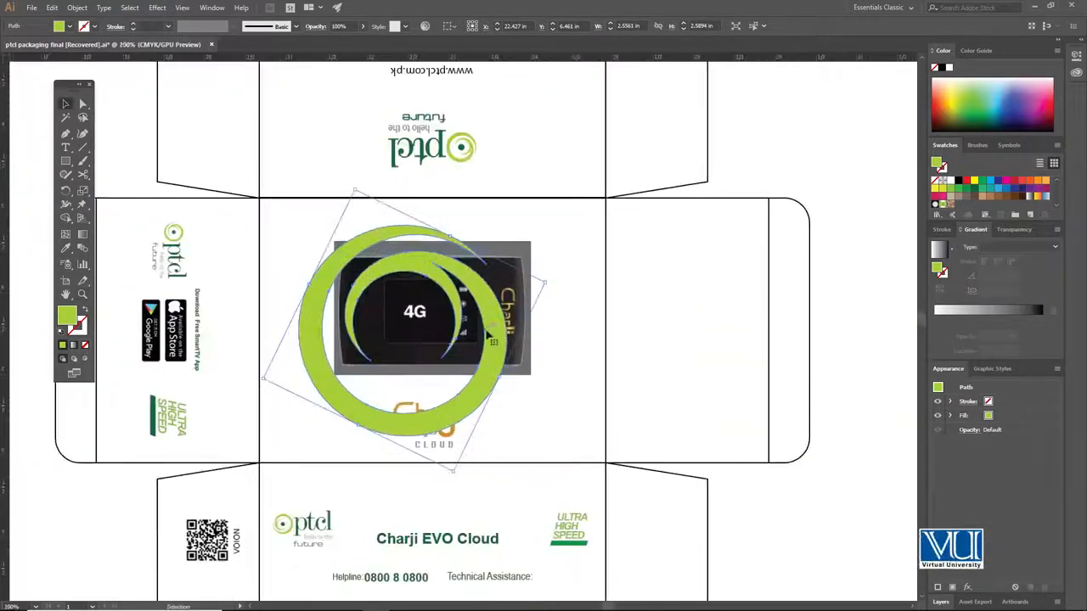
{"action": "left_click_drag", "start_coordinate": [534, 293], "coordinate": [704, 321]}
{"action": "key", "text": "ctrl+minus"}
{"action": "left_click_drag", "start_coordinate": [478, 333], "coordinate": [486, 341]}
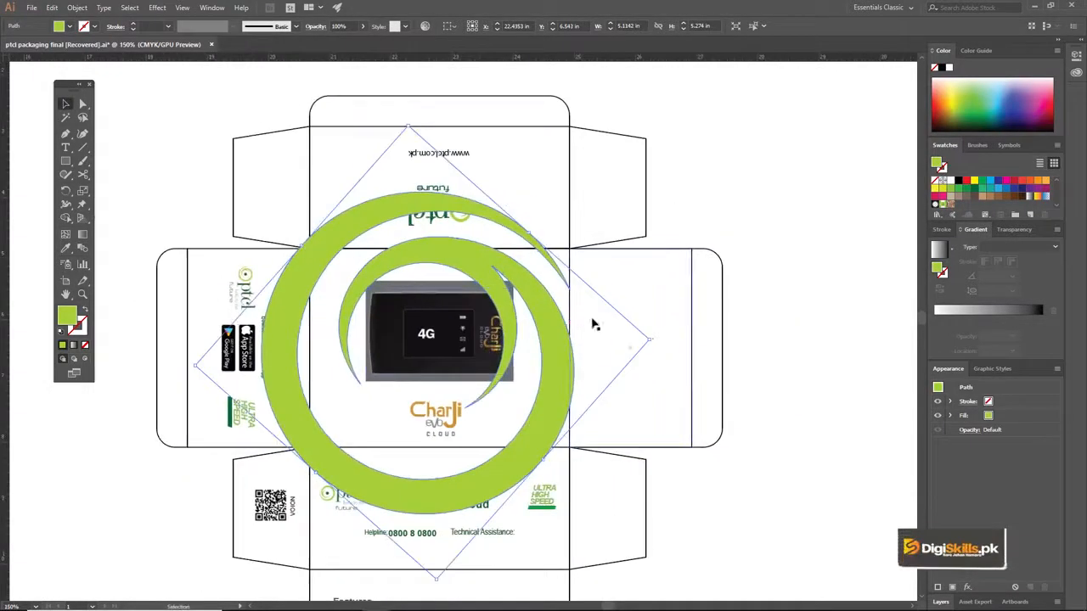
- Scale the green swirl down to about 4.2 × 4.3 in and rotate and position it centrally over the centre panel
{"action": "left_click_drag", "start_coordinate": [649, 340], "coordinate": [626, 339]}
{"action": "left_click_drag", "start_coordinate": [510, 288], "coordinate": [522, 303]}
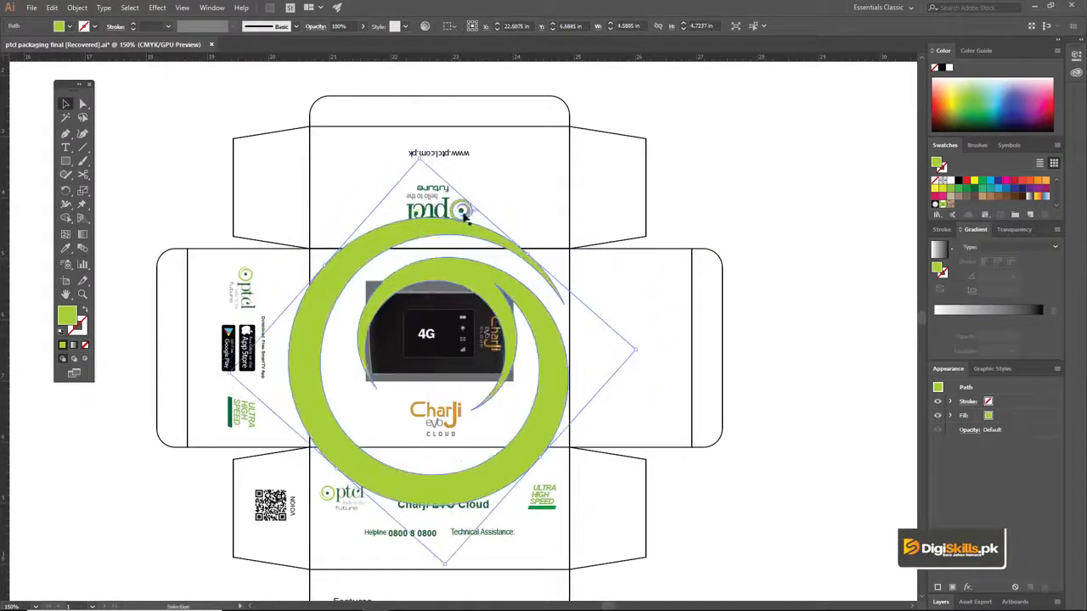
{"action": "left_click_drag", "start_coordinate": [418, 162], "coordinate": [420, 175]}
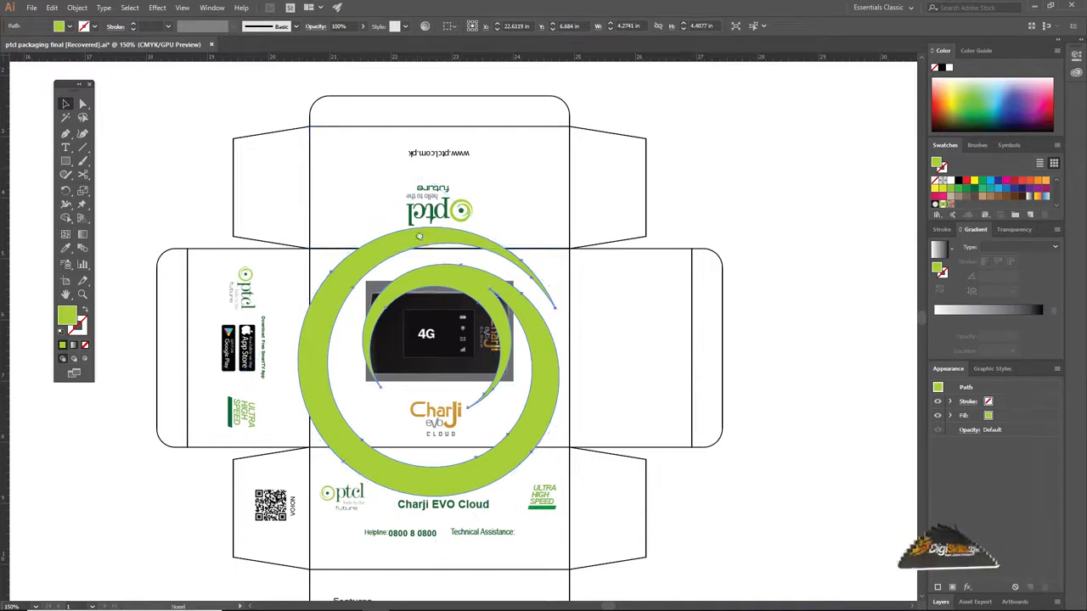
{"action": "scroll", "coordinate": [425, 242], "scroll_direction": "down", "scroll_amount": 1}
{"action": "mouse_move", "coordinate": [622, 343]}
{"action": "left_mouse_down"}
{"action": "mouse_move", "coordinate": [634, 338]}
{"action": "mouse_move", "coordinate": [630, 346]}
{"action": "left_mouse_up"}
{"action": "left_click_drag", "start_coordinate": [424, 159], "coordinate": [424, 166]}
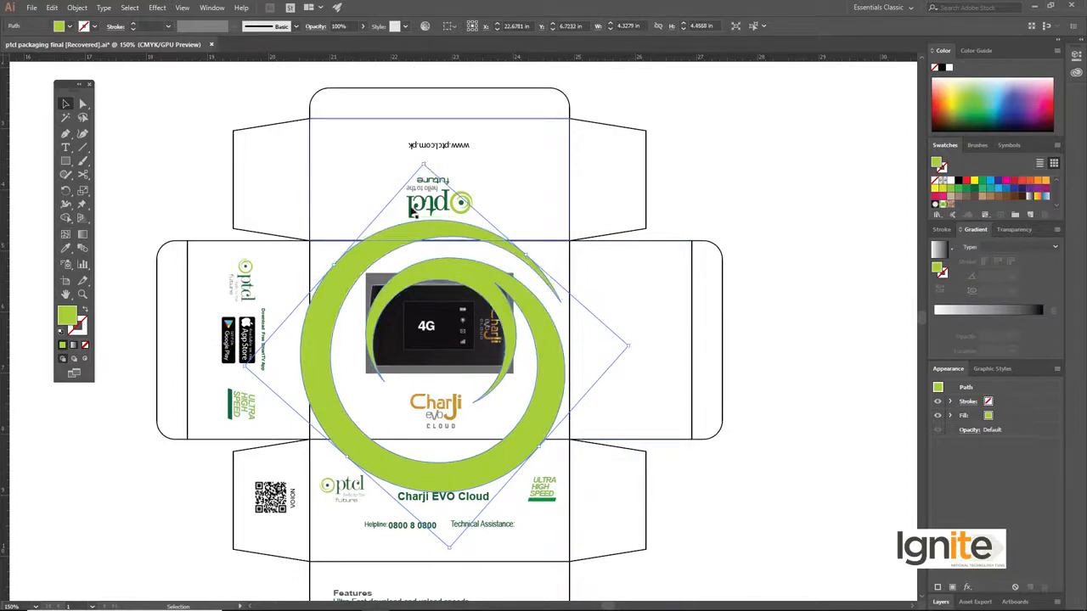
{"action": "scroll", "coordinate": [429, 314], "scroll_direction": "down", "scroll_amount": 1}
{"action": "left_click_drag", "start_coordinate": [446, 532], "coordinate": [449, 523]}
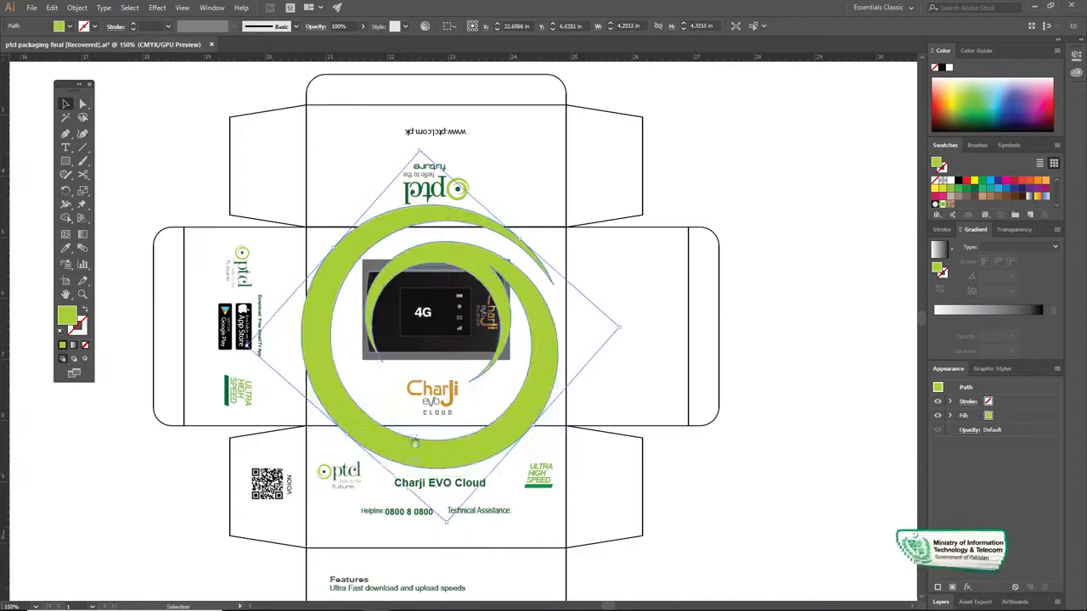
{"action": "left_click_drag", "start_coordinate": [414, 442], "coordinate": [415, 445]}
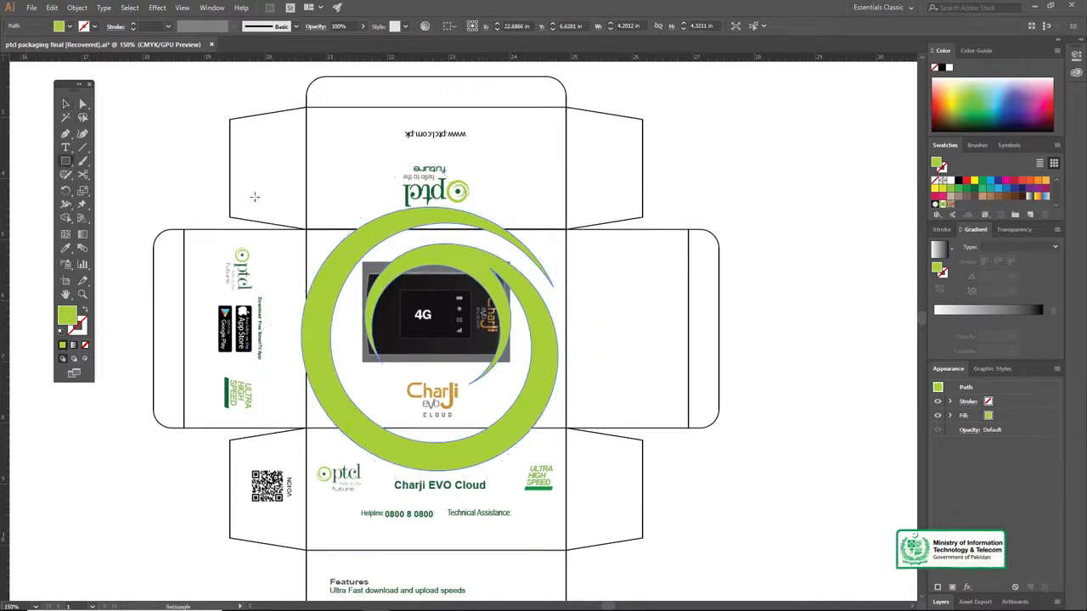
- Draw an 8.25 × 3.25 in rectangle spanning the left side, centre and right side panels
{"action": "left_click_drag", "start_coordinate": [185, 228], "coordinate": [225, 245]}
{"action": "left_click_drag", "start_coordinate": [545, 376], "coordinate": [690, 427]}
{"action": "key", "text": "v"}
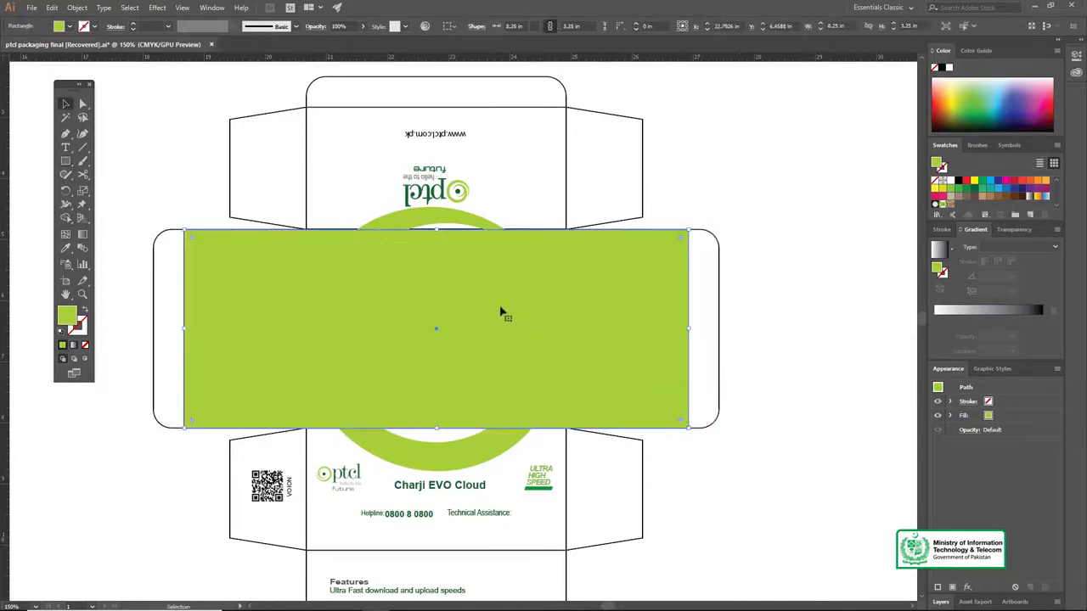
{"action": "key", "text": "ctrl+["}
- Make a clipping mask from the rectangle and the green swirl
{"action": "left_click", "coordinate": [417, 218]}
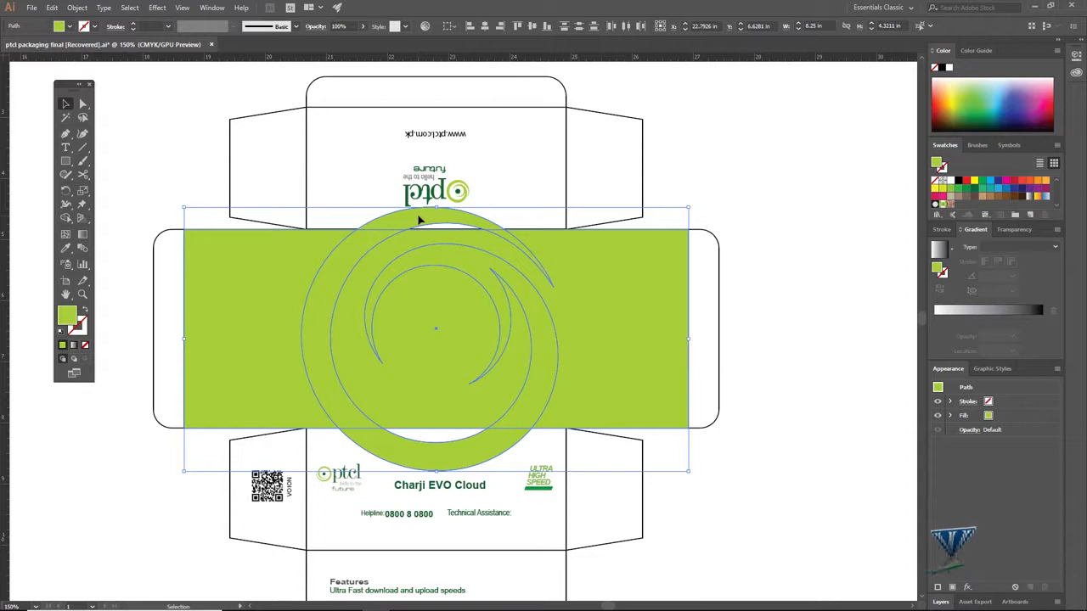
{"action": "right_click", "coordinate": [417, 273]}
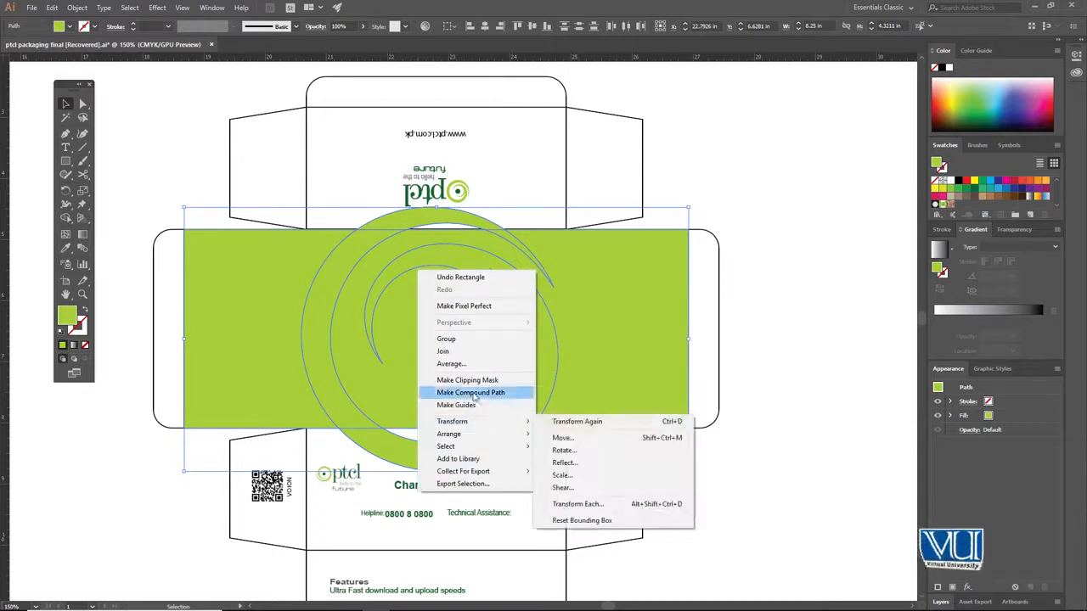
{"action": "left_click", "coordinate": [469, 381]}
- Send the clipped swirl behind the device image and the Charji evo Cloud logo
{"action": "key", "text": "z"}
{"action": "left_click", "coordinate": [443, 376]}
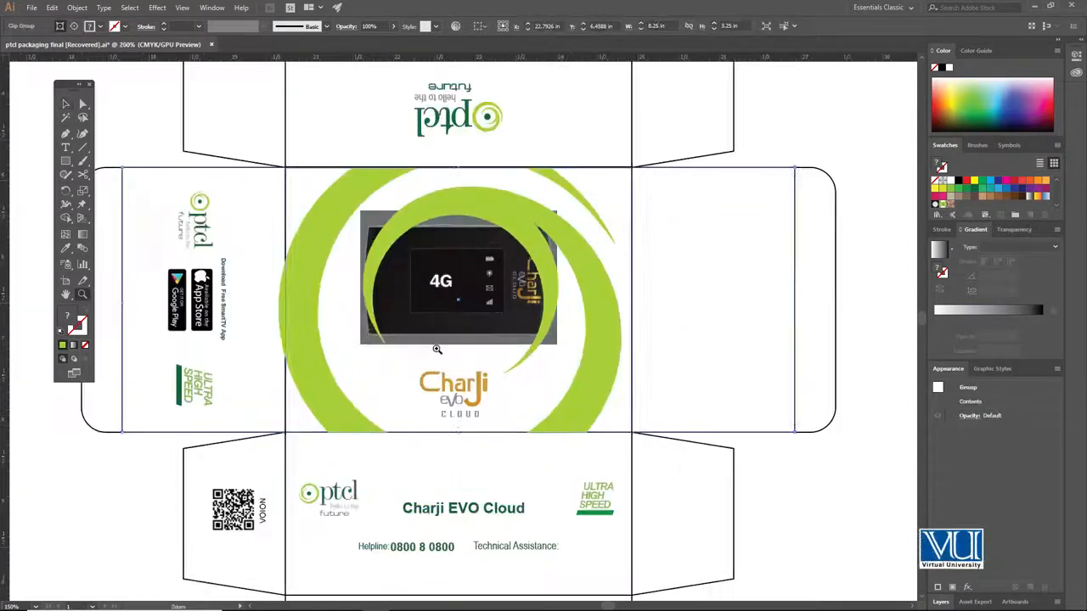
{"action": "left_click", "coordinate": [438, 316]}
{"action": "right_click", "coordinate": [441, 320]}
{"action": "mouse_move", "coordinate": [475, 437]}
{"action": "left_click", "coordinate": [586, 436]}
{"action": "left_click", "coordinate": [438, 338], "text": "alt"}
{"action": "key", "text": "v"}
- Isolate the clip group and enlarge the swirl inside it to about 4.5 × 4.6 in
{"action": "left_click", "coordinate": [598, 297]}
{"action": "double_click", "coordinate": [599, 298]}
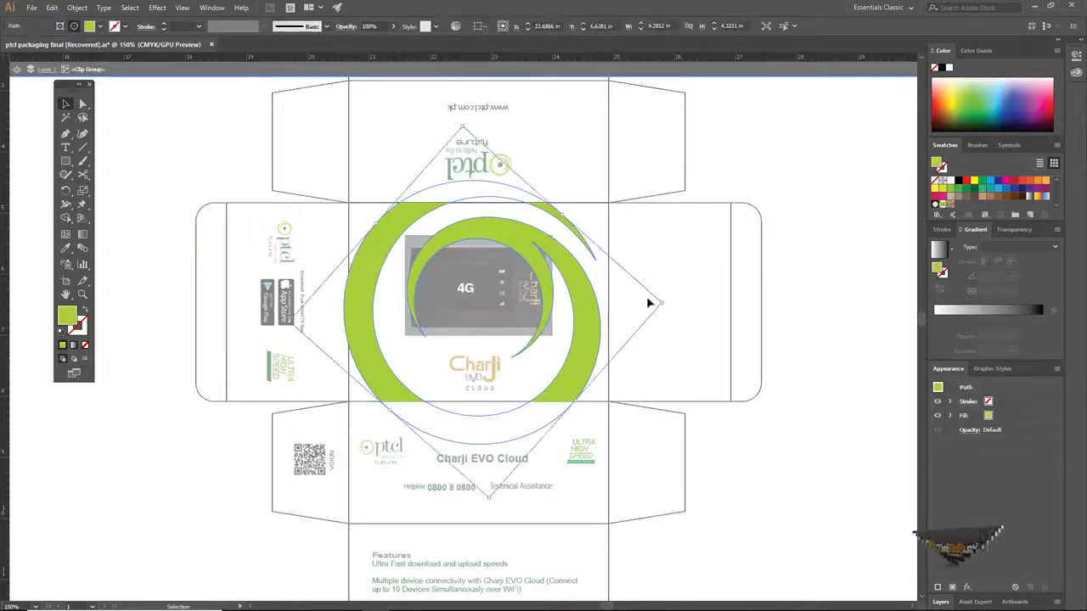
{"action": "left_click_drag", "start_coordinate": [662, 304], "coordinate": [677, 303]}
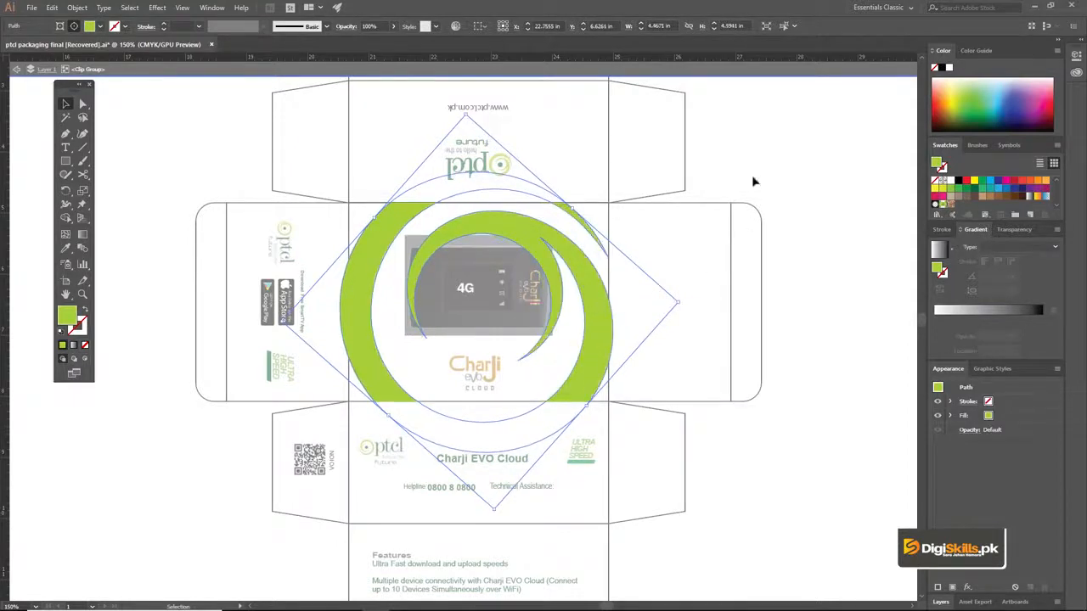
{"action": "double_click", "coordinate": [753, 182]}
{"action": "key", "text": "z"}
{"action": "left_click", "coordinate": [495, 320], "text": "alt"}
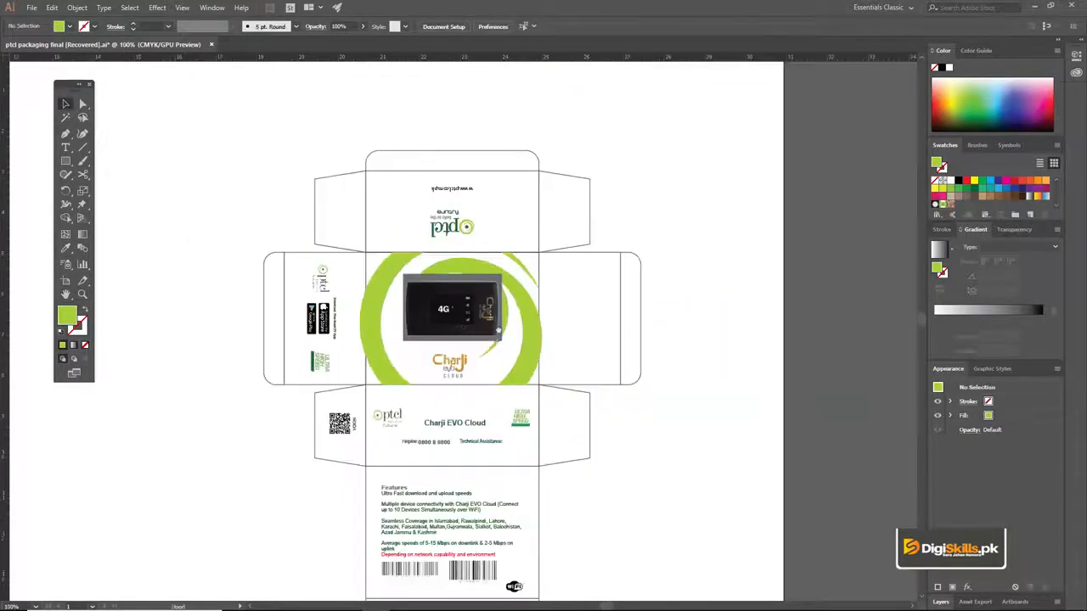
{"action": "left_click", "coordinate": [455, 335], "text": "alt"}
{"action": "left_click", "coordinate": [469, 333]}
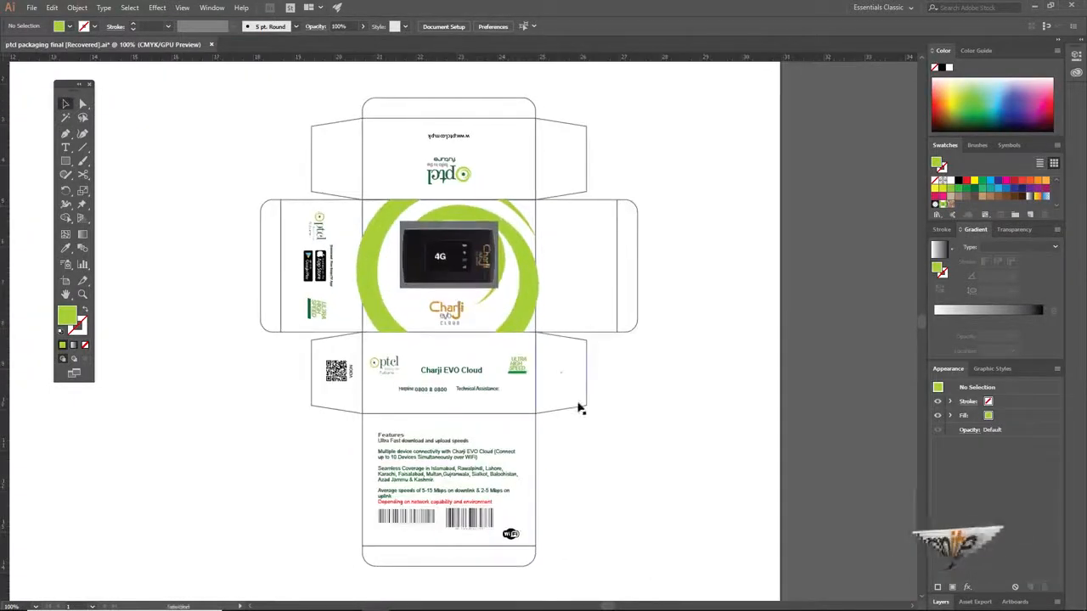